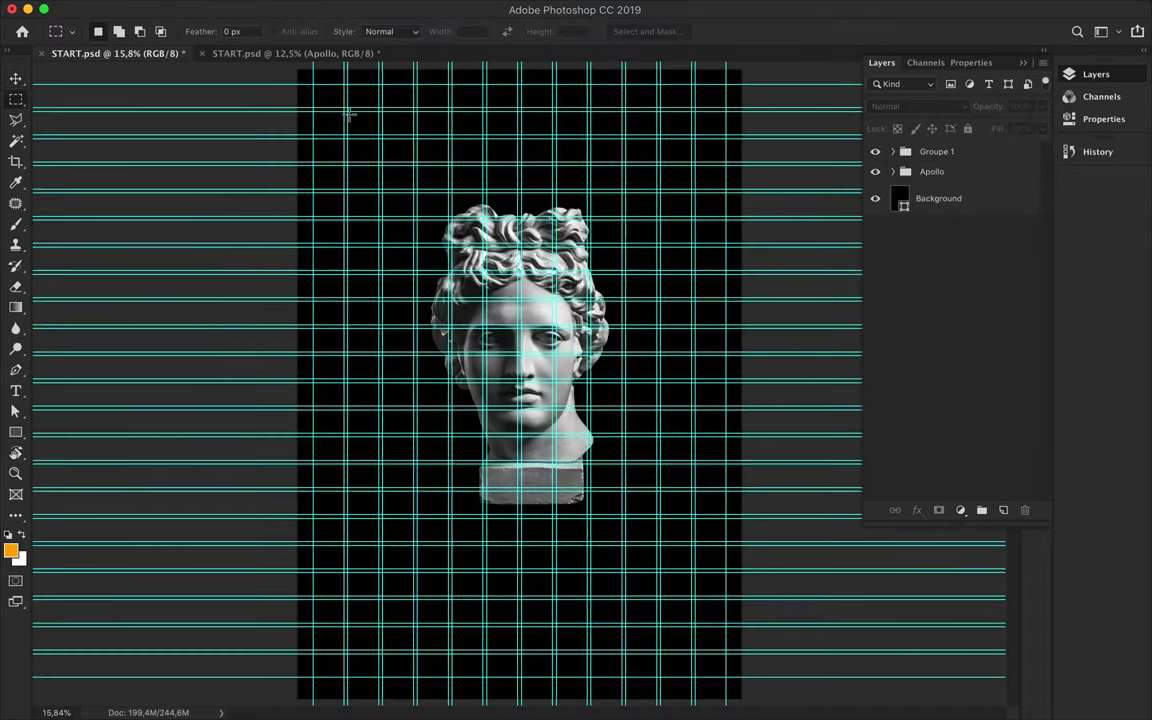
Draw a white bar at the top left and copy the bars into a second row
key(u)
click(177, 31)
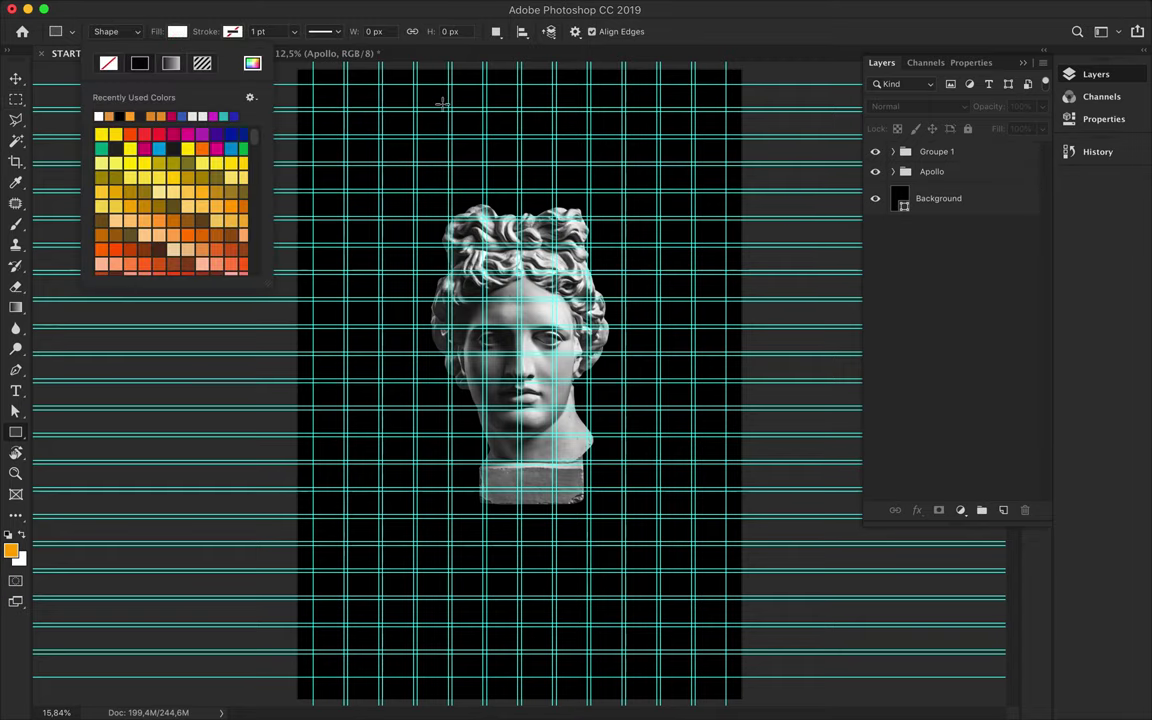
mouse_move(347, 113)
mouse_down()
mouse_move(484, 157)
mouse_move(680, 146)
mouse_up()
key(v)
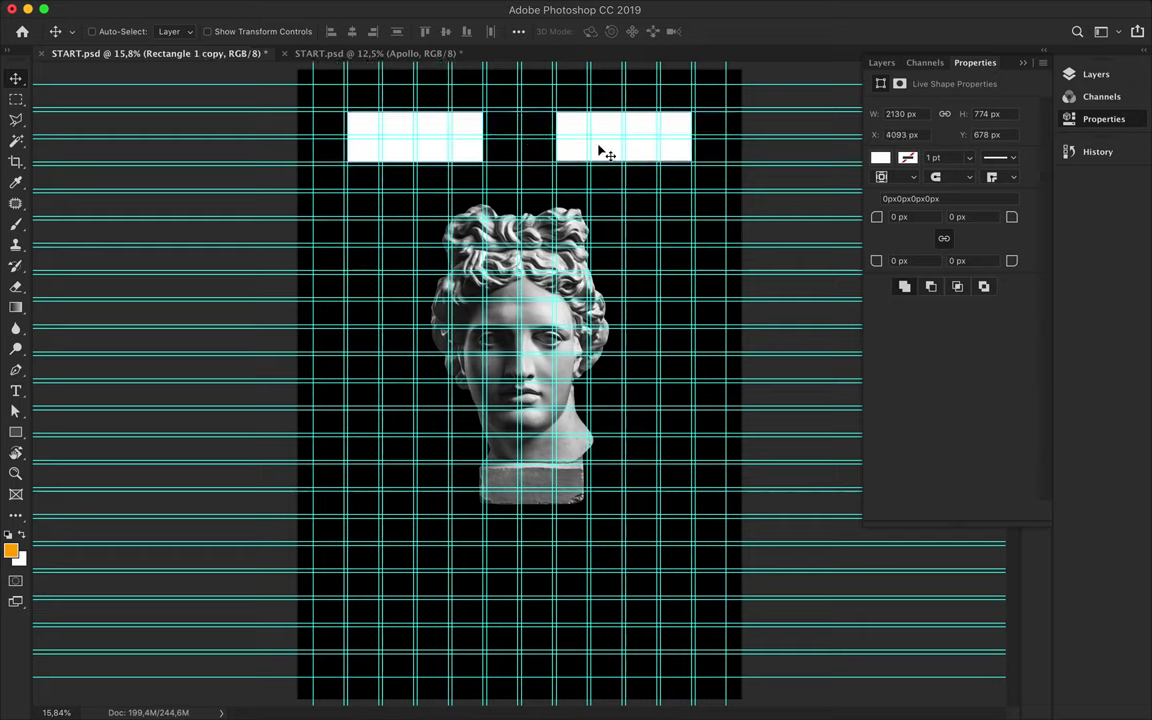
shift+click(437, 154)
drag(437, 154, 432, 232)
Stretch the right second-row bar into a block and copy both bars down the poster
click(622, 216)
key(ctrl+t)
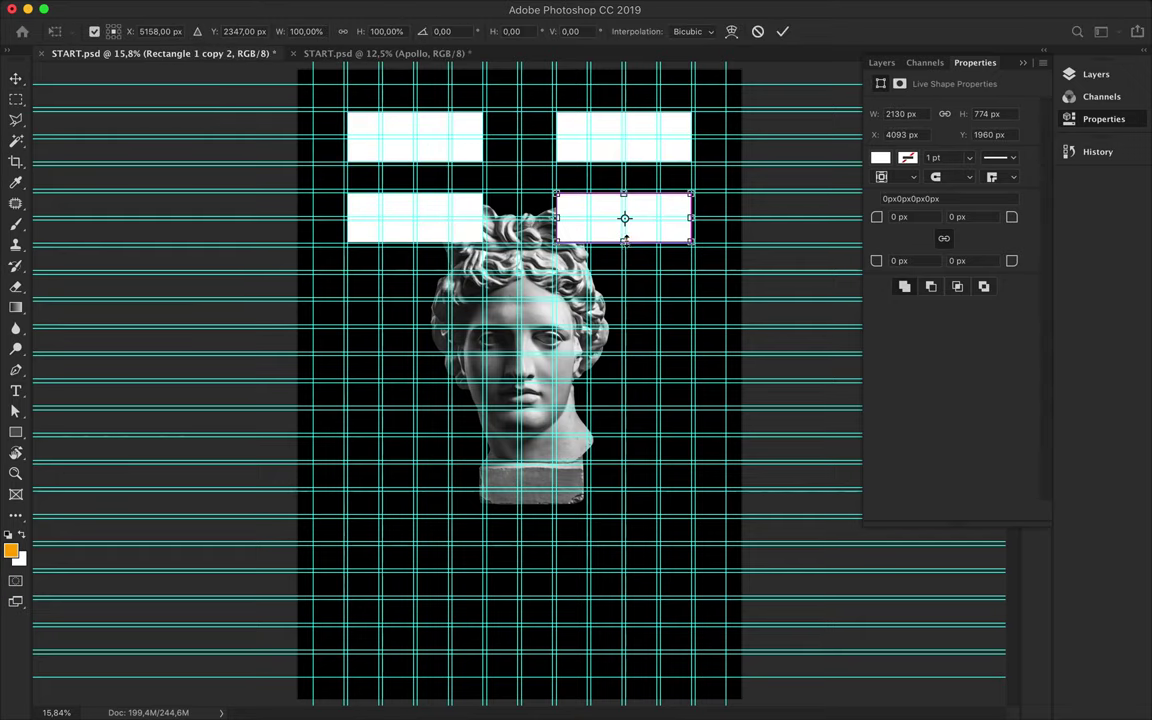
drag(622, 243, 622, 297)
key(Return)
drag(436, 238, 427, 618)
key(ctrl+minus)
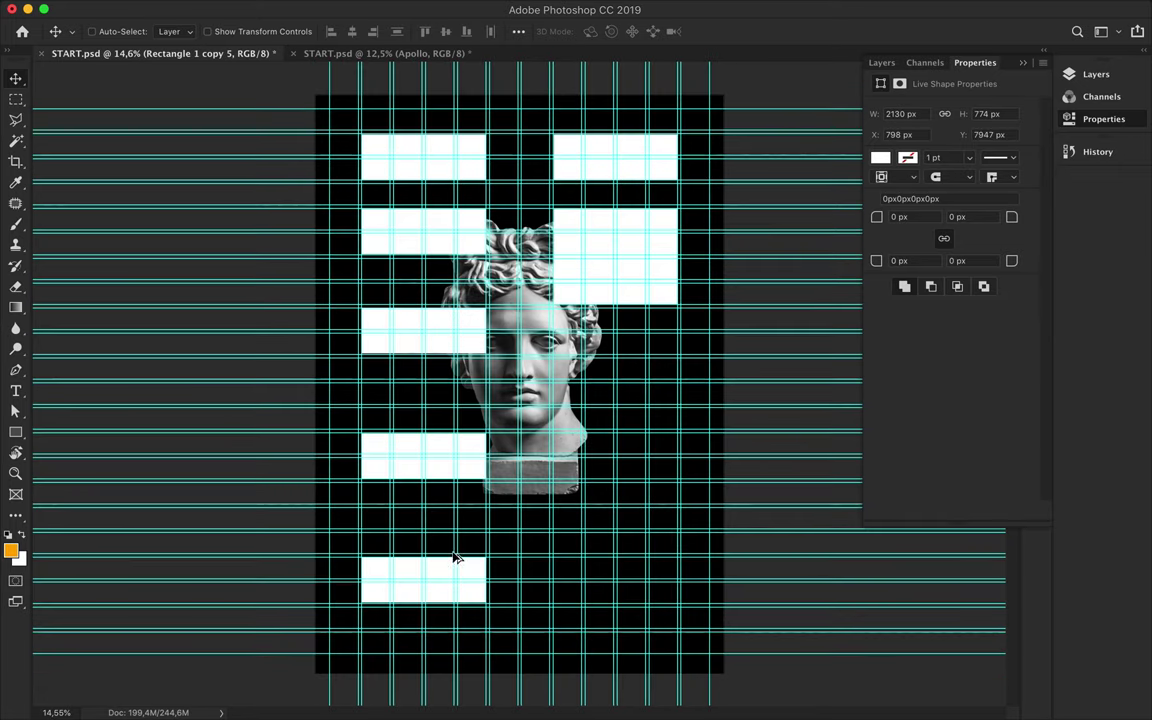
mouse_move(622, 297)
mouse_down()
mouse_move(635, 398)
mouse_move(610, 604)
mouse_up()
Stretch the lower right copy into a tall bar and group all the rectangle layers
key(ctrl+t)
scroll(607, 578, up, 5)
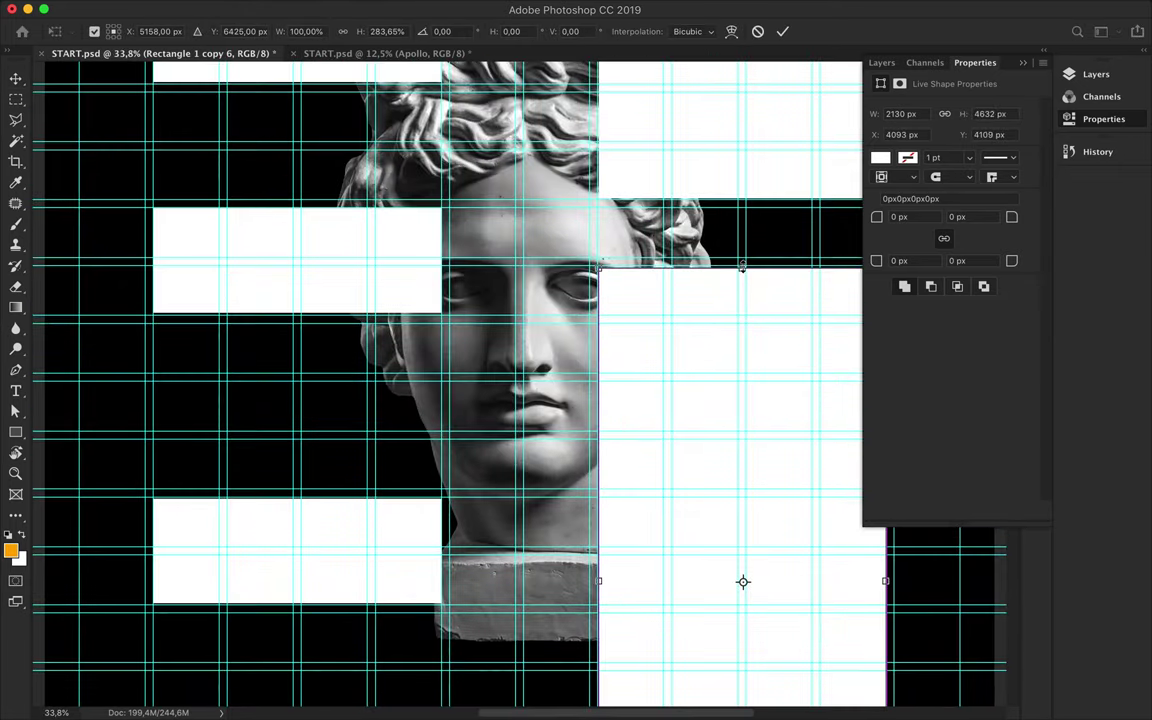
key(Return)
key(ctrl+0)
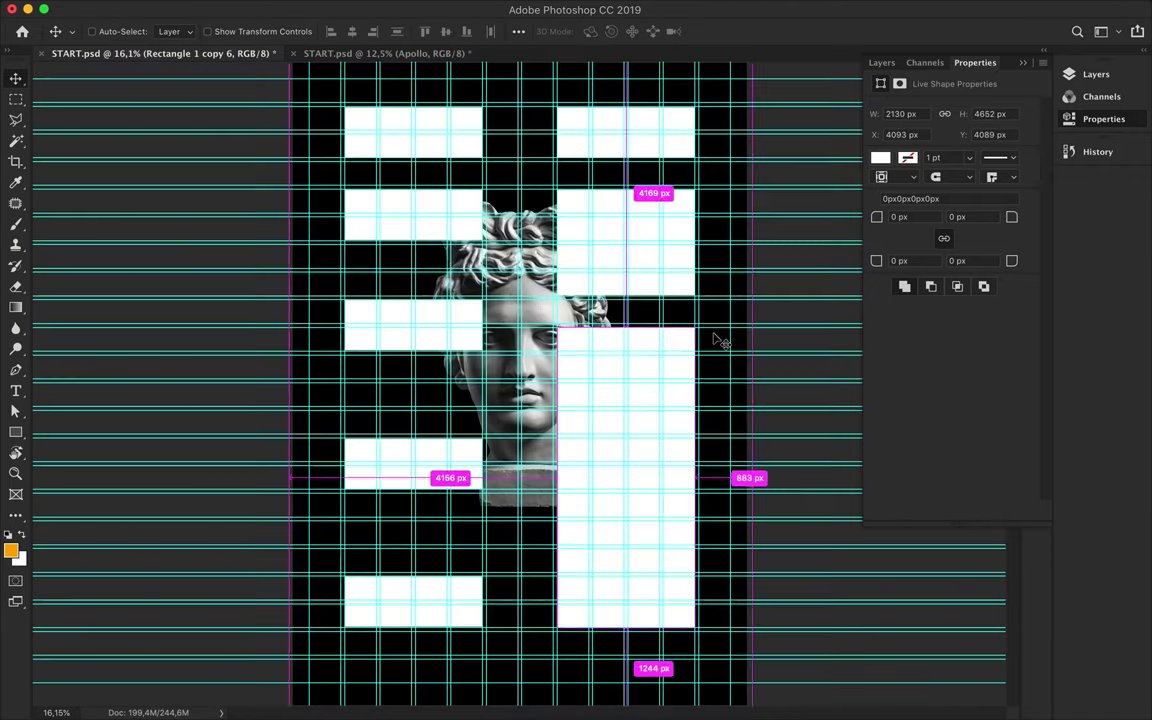
click(1090, 74)
key(ctrl+g)
text(Rec)
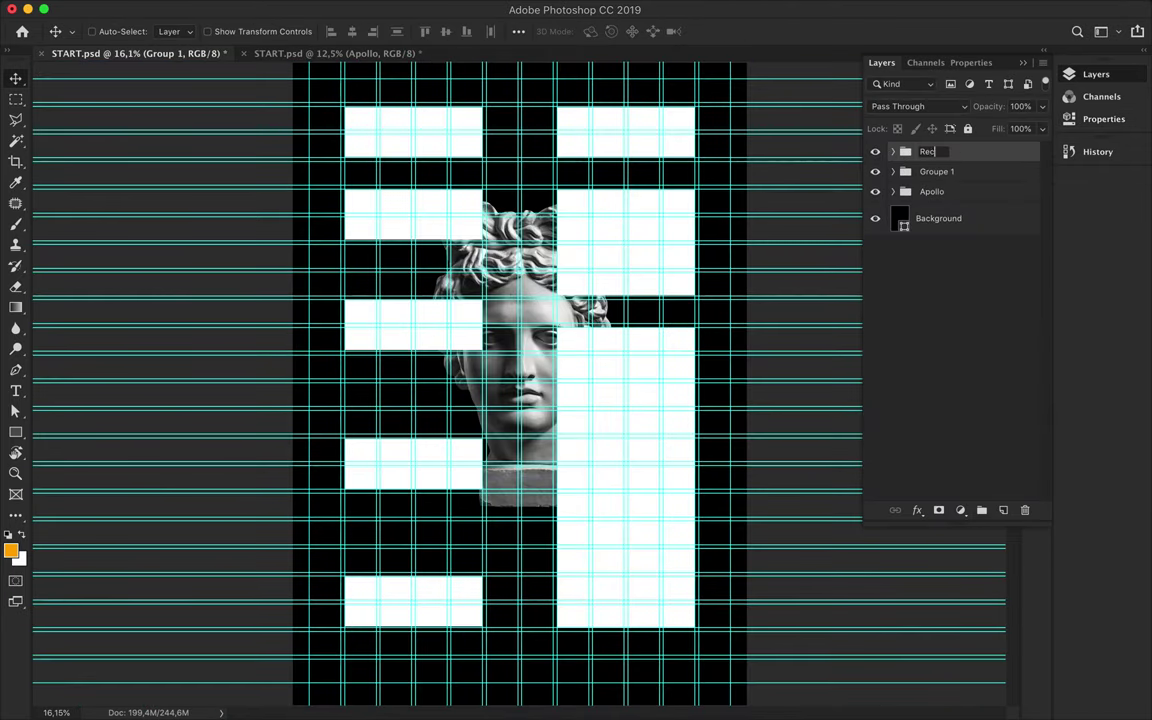
Rename the group 'Rectangle', drag it below the Apollo layer, and expand the Layout group
text(tangle)
double_click(935, 171)
text(Layout)
drag(937, 156, 930, 205)
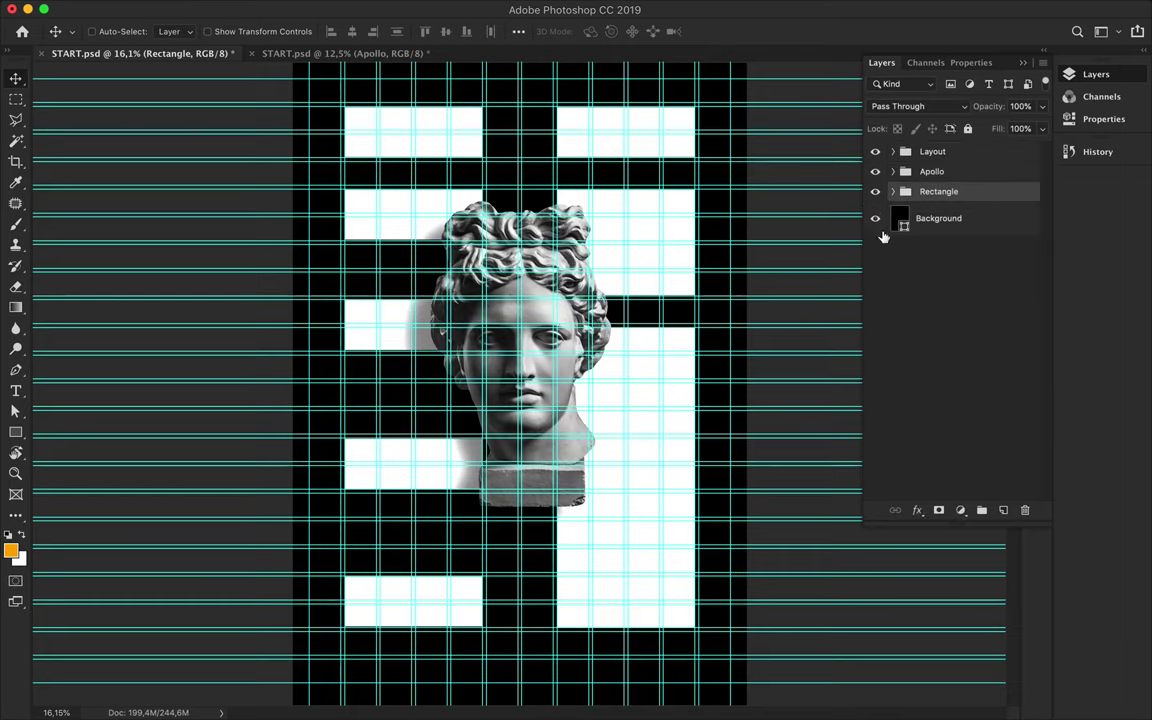
click(892, 151)
scroll(929, 421, down, 3)
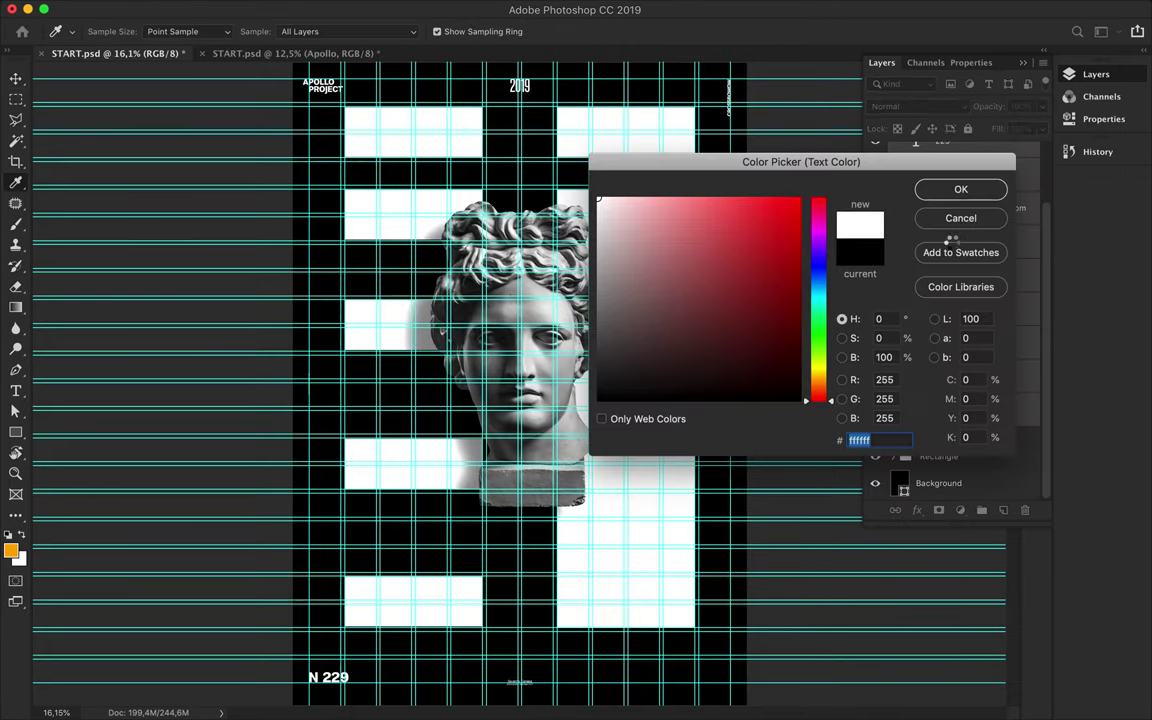
Collapse the Layout group, hide the guides, and place a text cursor at the top left
key(m)
key(v)
scroll(926, 216, up, 5)
click(892, 151)
scroll(625, 237, up, 3)
scroll(520, 330, down, 3)
key(t)
key(ctrl+semicolon)
click(319, 163)
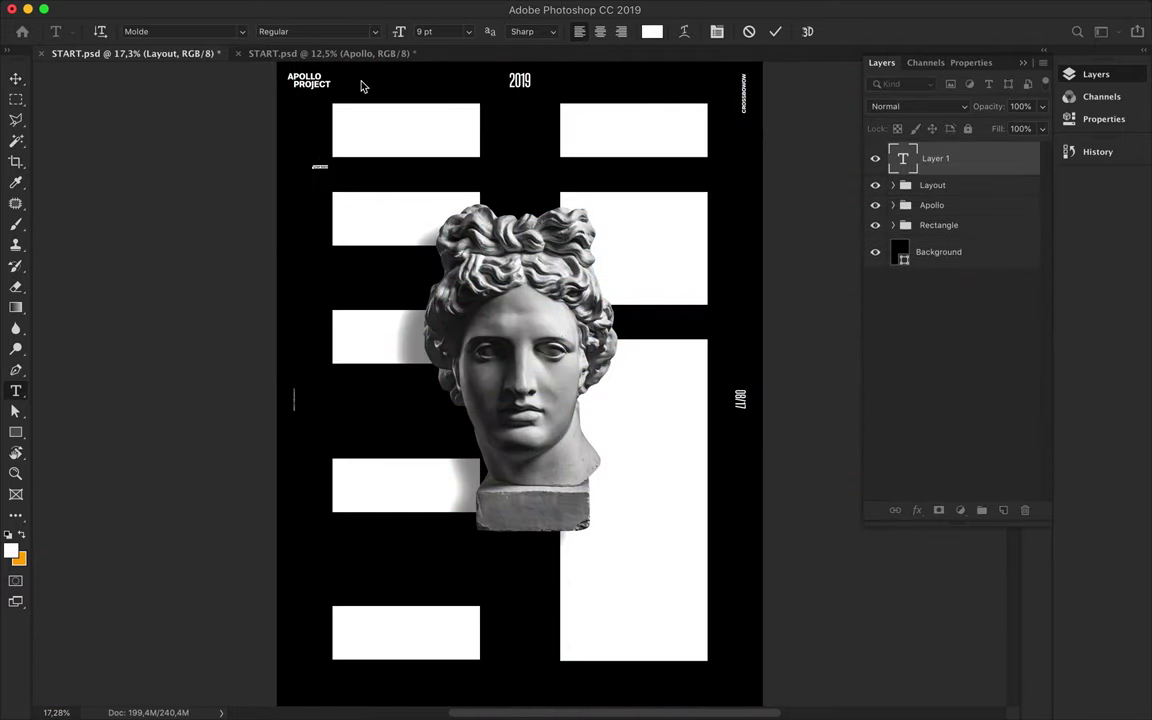
Type a large APOLLO title in condensed black type and colour it red
text(APOLLO)
drag(330, 168, 578, 215)
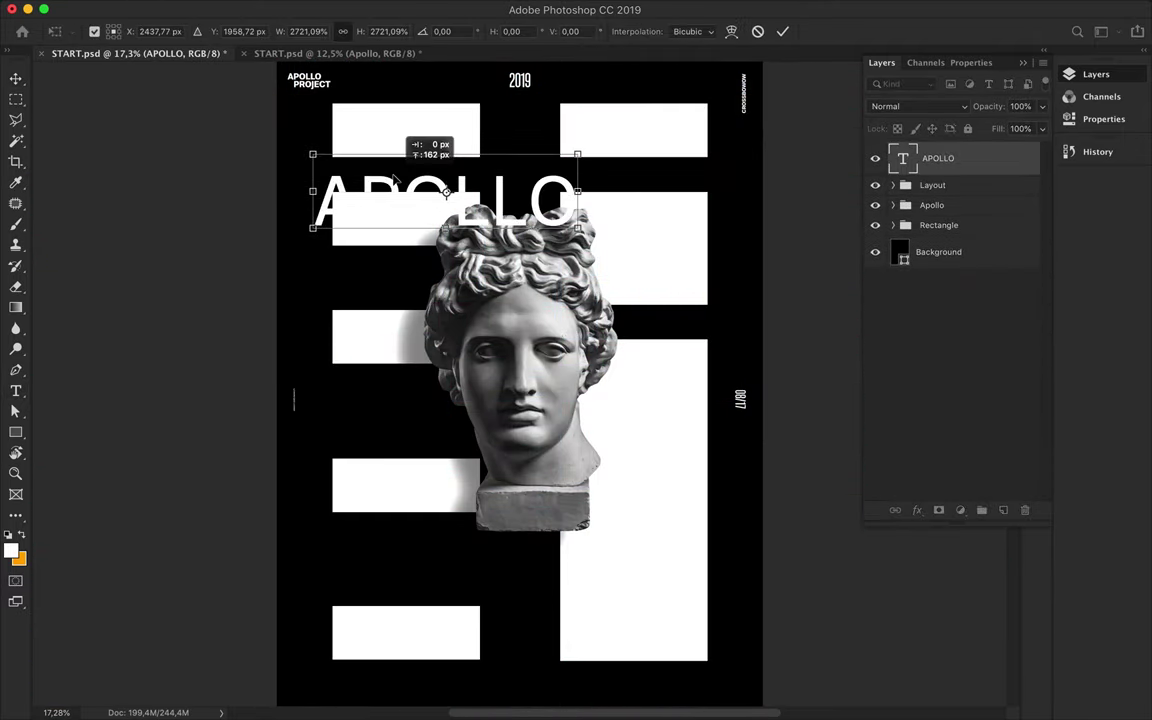
key(ctrl+Return)
click(318, 31)
click(349, 156)
drag(940, 158, 945, 195)
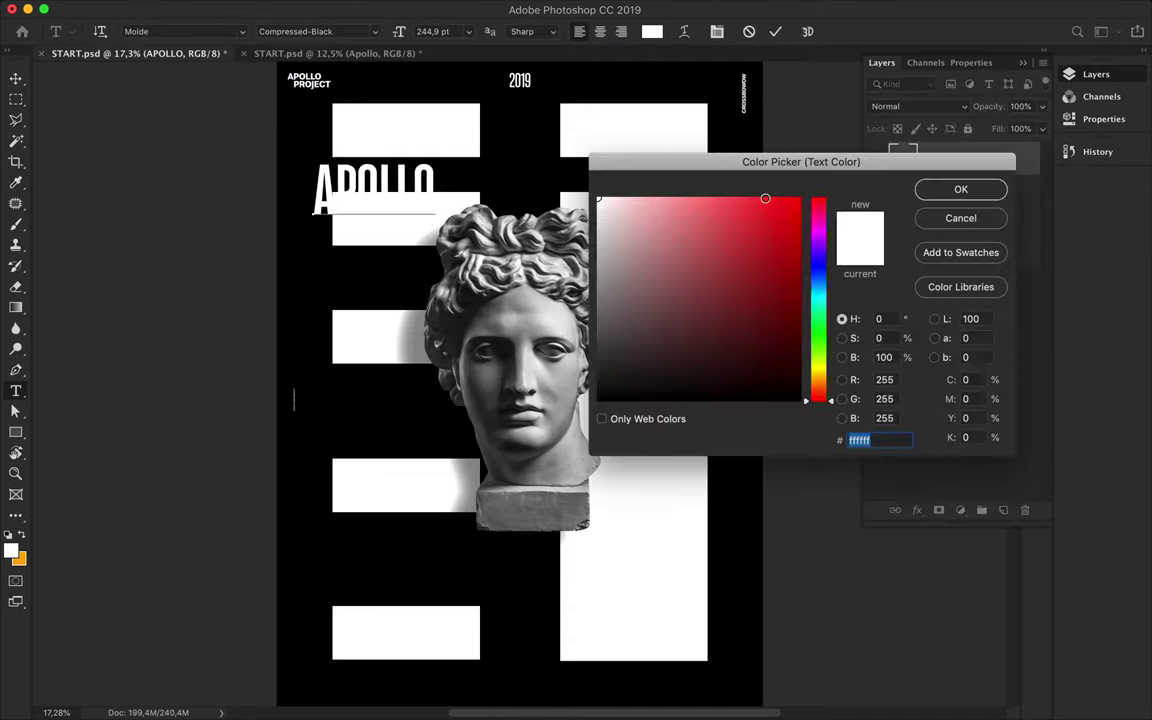
click(777, 226)
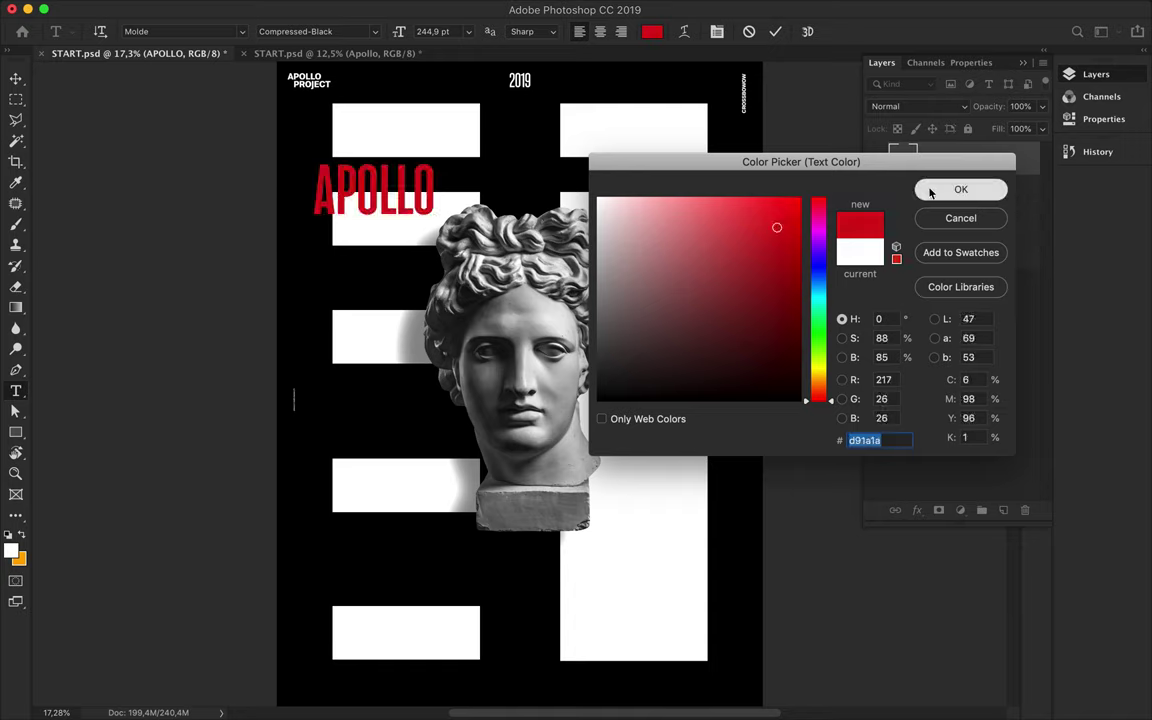
click(960, 189)
click(15, 79)
Give APOLLO a wider, heavier font style and move it up
key(t)
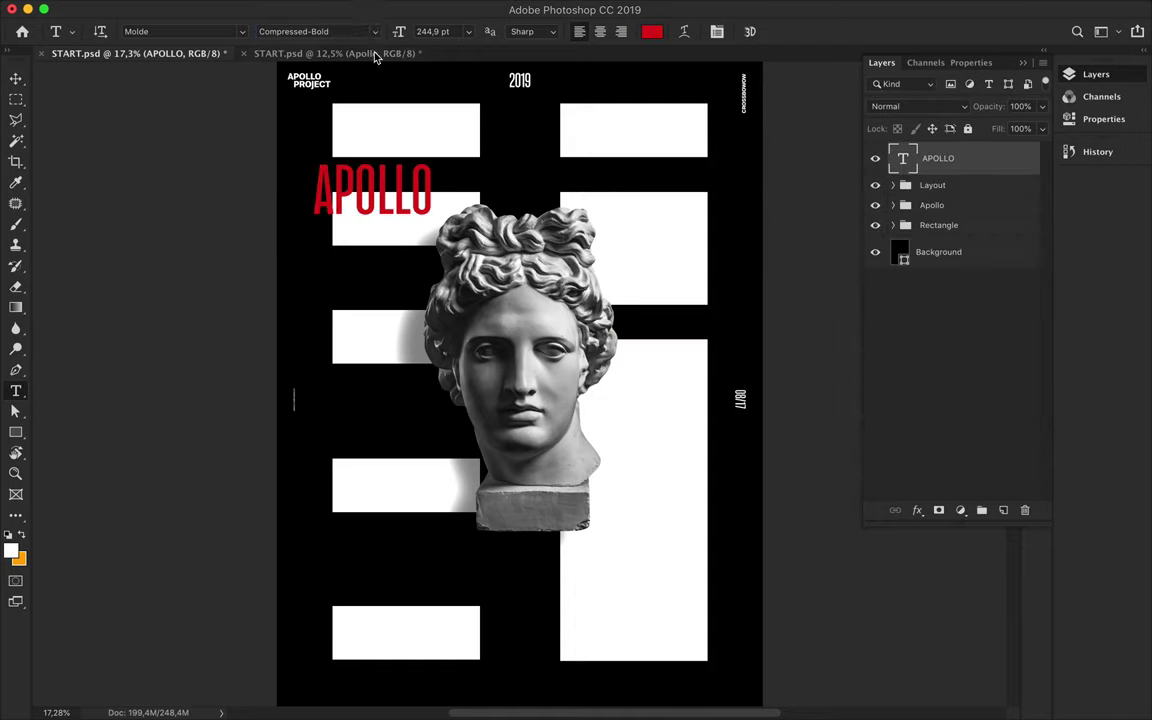
click(316, 31)
click(357, 434)
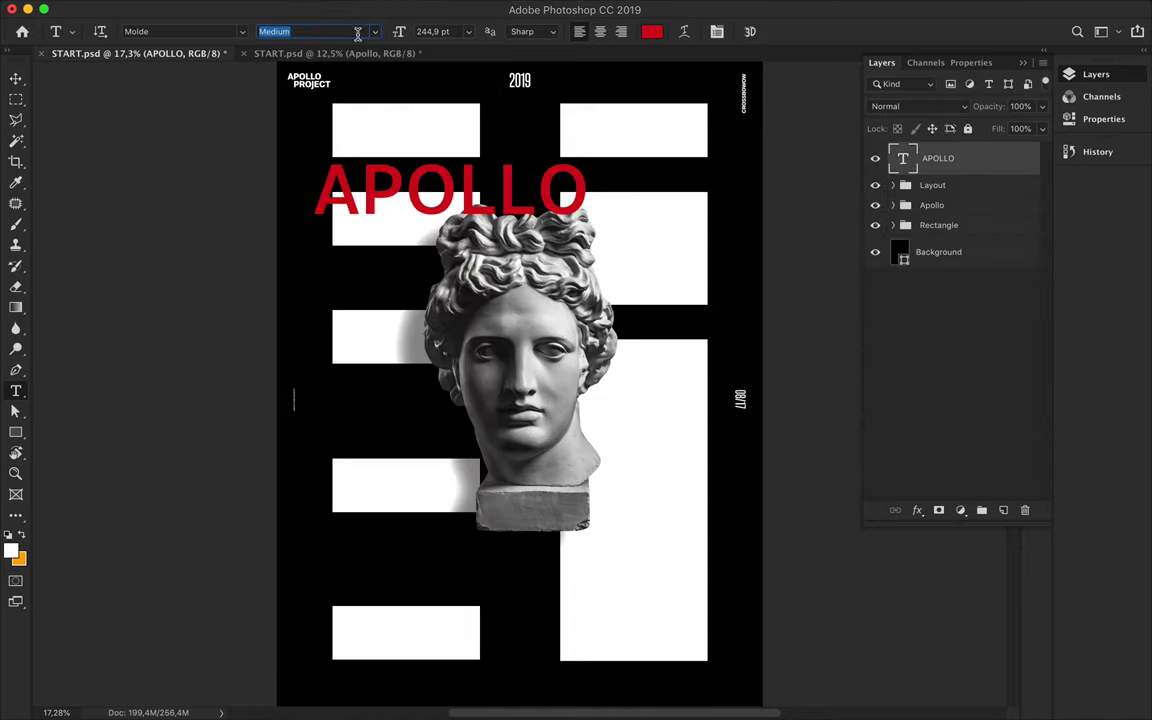
click(15, 79)
drag(487, 177, 510, 160)
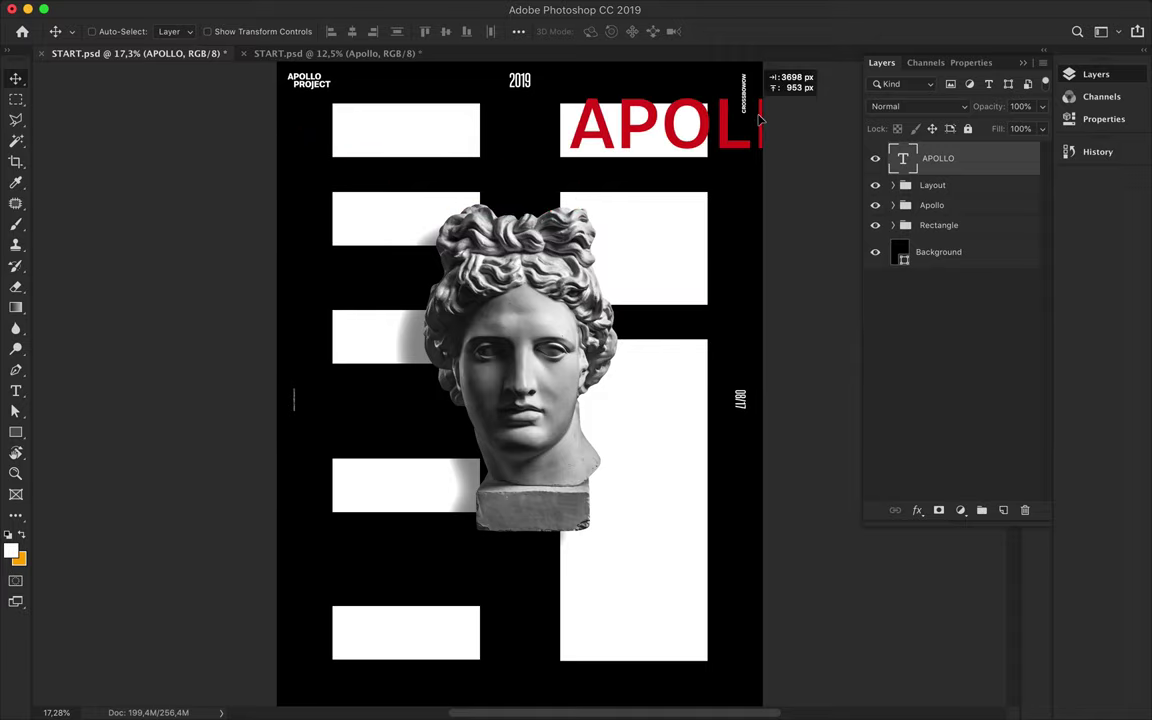
Delete the LLO letters to leave APO and drag a copy to the bottom right
key(t)
click(419, 160)
key(shift+End)
key(BackSpace)
key(Escape)
key(v)
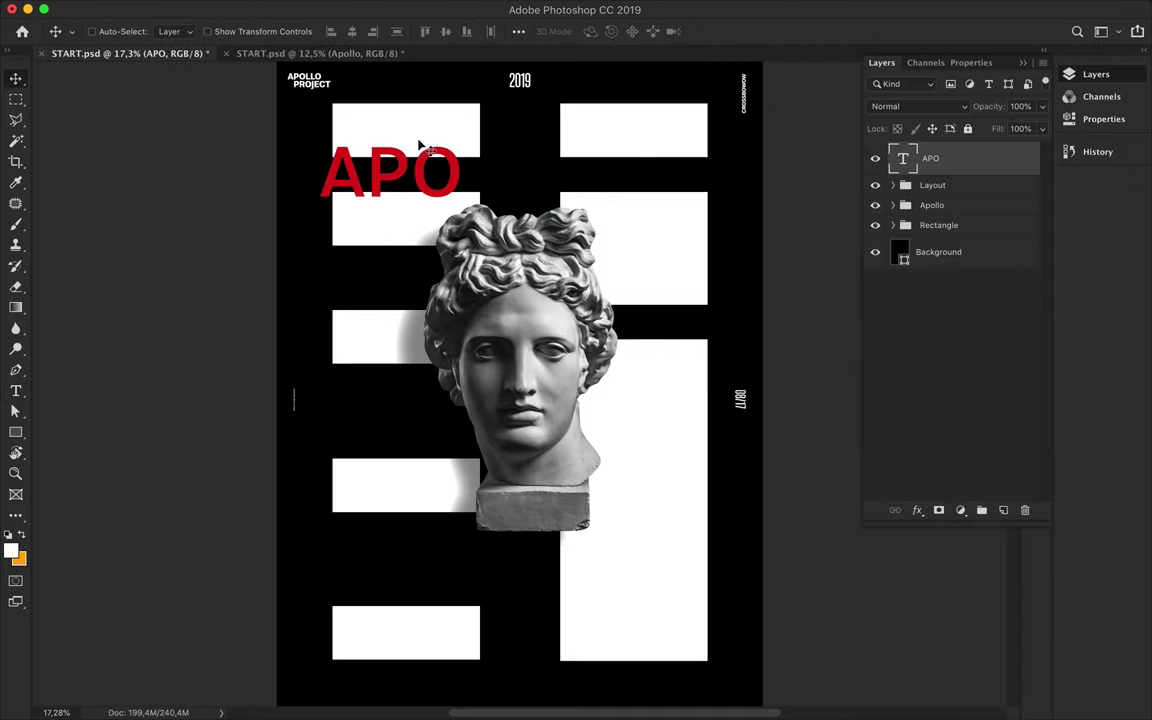
drag(406, 155, 698, 615)
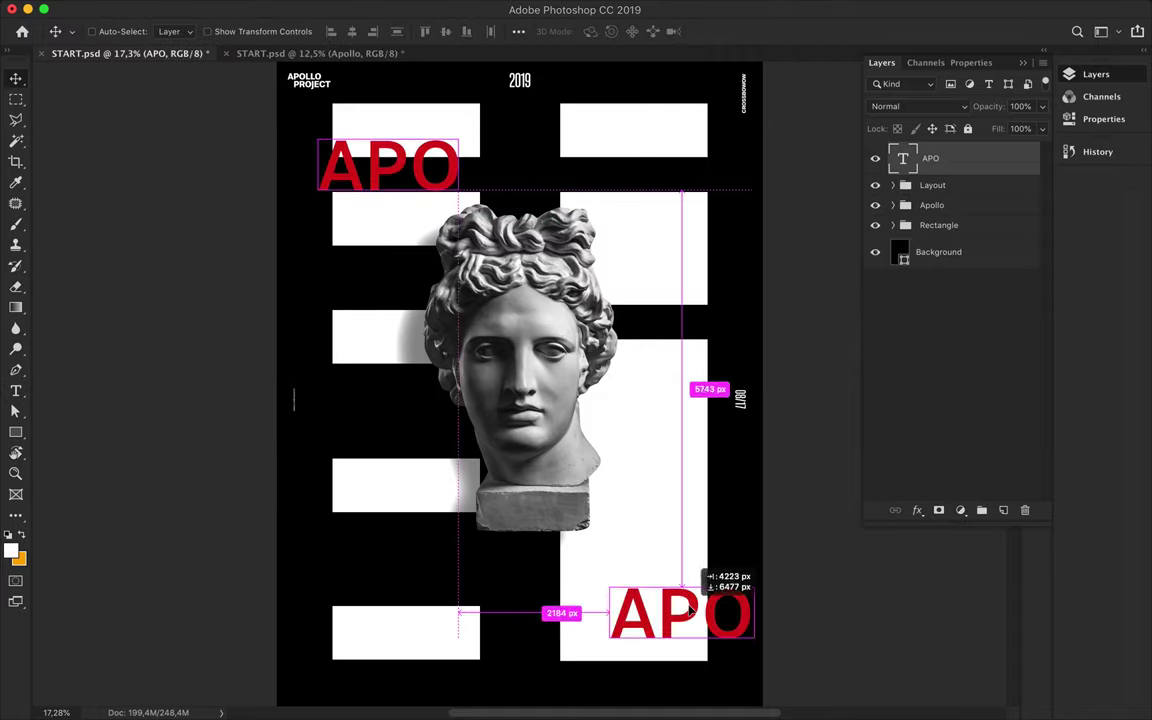
Retype the bottom-right copy as LLO
text(LLO)
key(Escape)
key(v)
scroll(330, 232, up, 2)
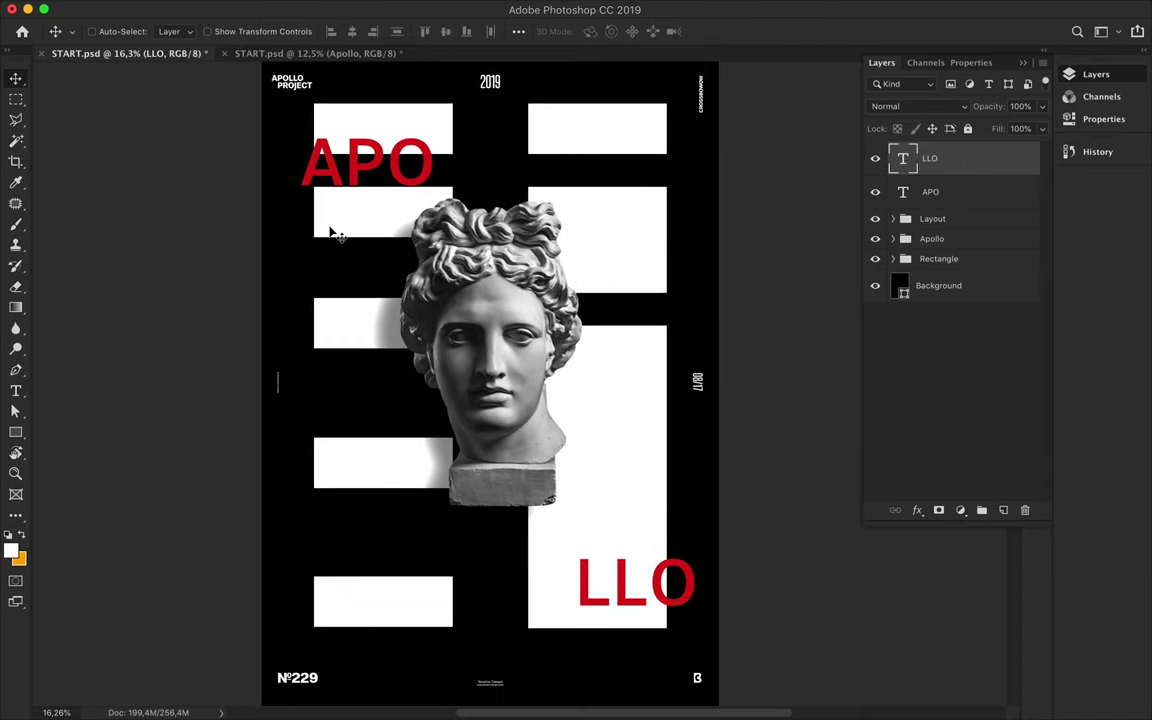
scroll(252, 207, down, 1)
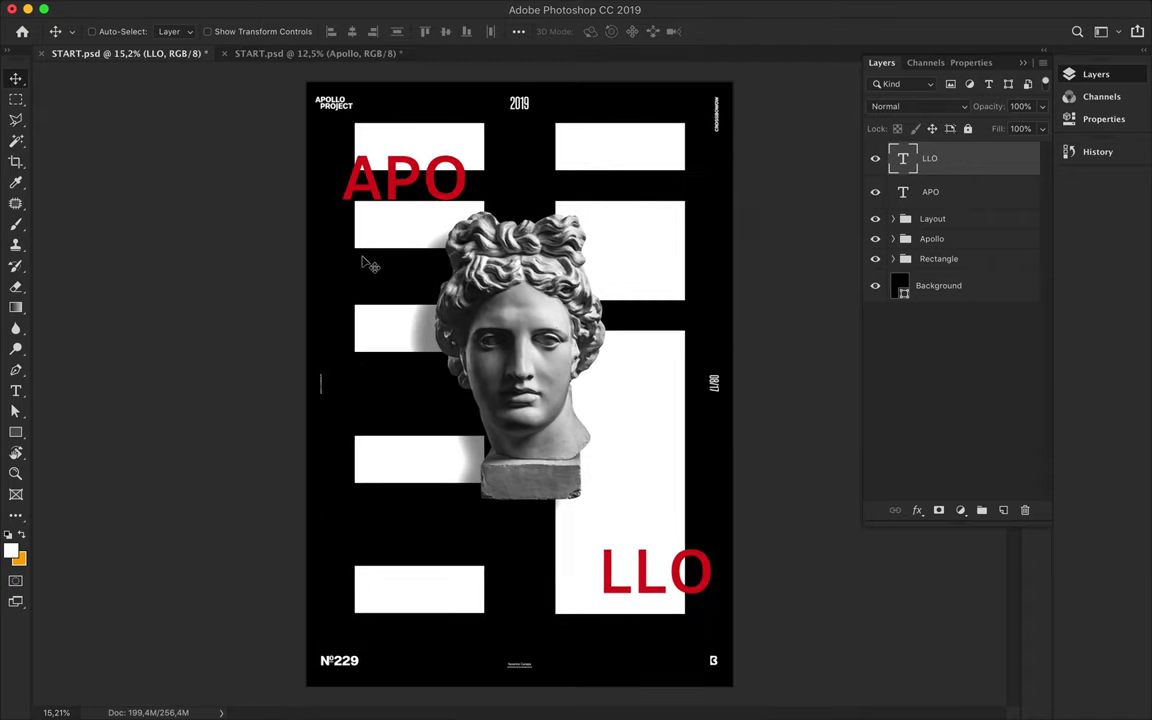
Discard a first path attempt and set the Pen tool to Shape mode
key(p)
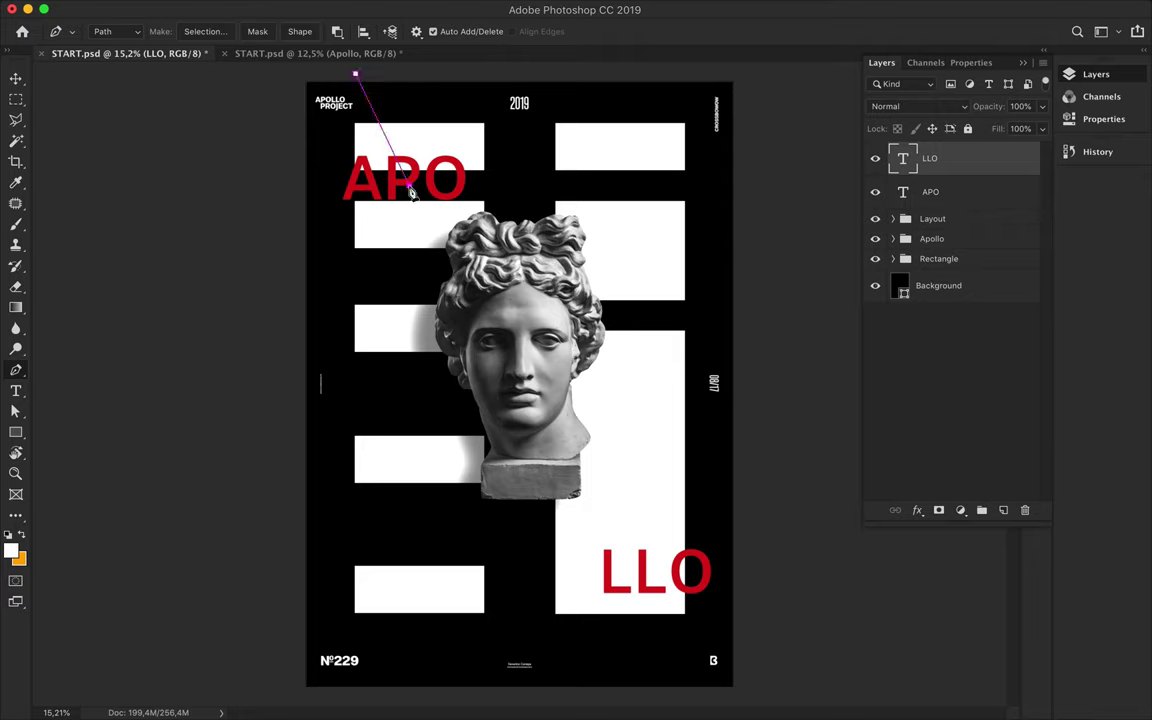
click(285, 74)
key(a)
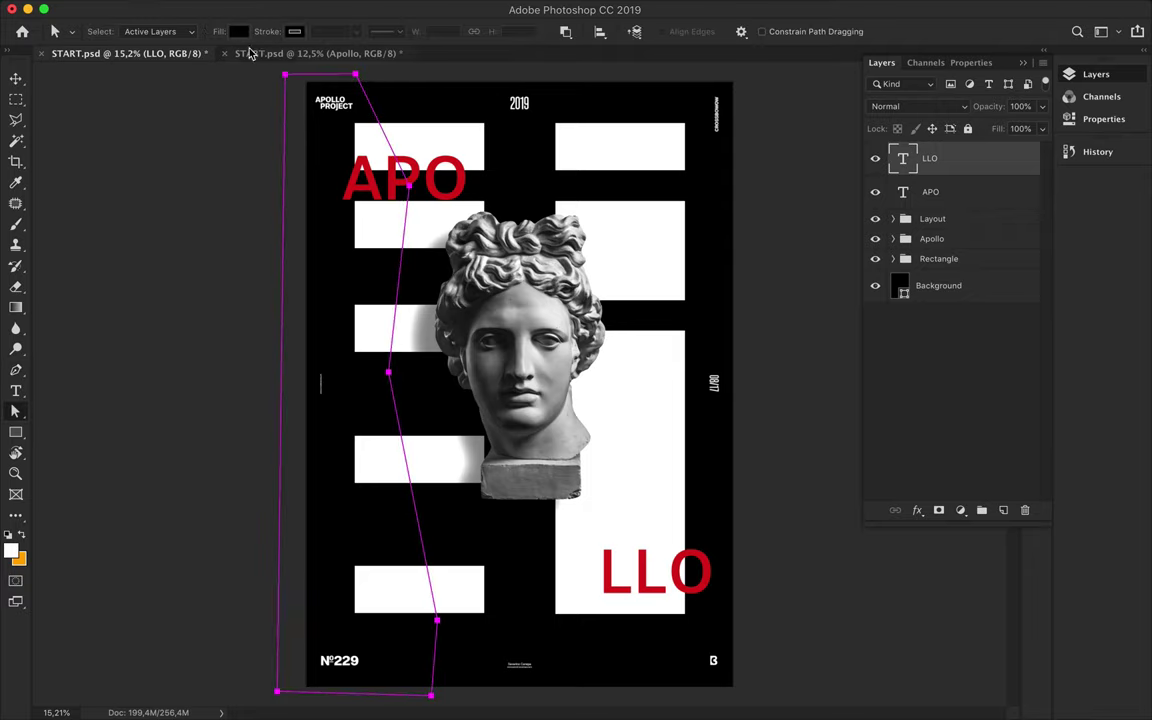
key(p)
click(112, 31)
Draw a jagged polygon with corners down the poster's left edge, closing it at the top
click(106, 15)
click(288, 73)
click(353, 77)
click(405, 142)
click(384, 287)
click(423, 453)
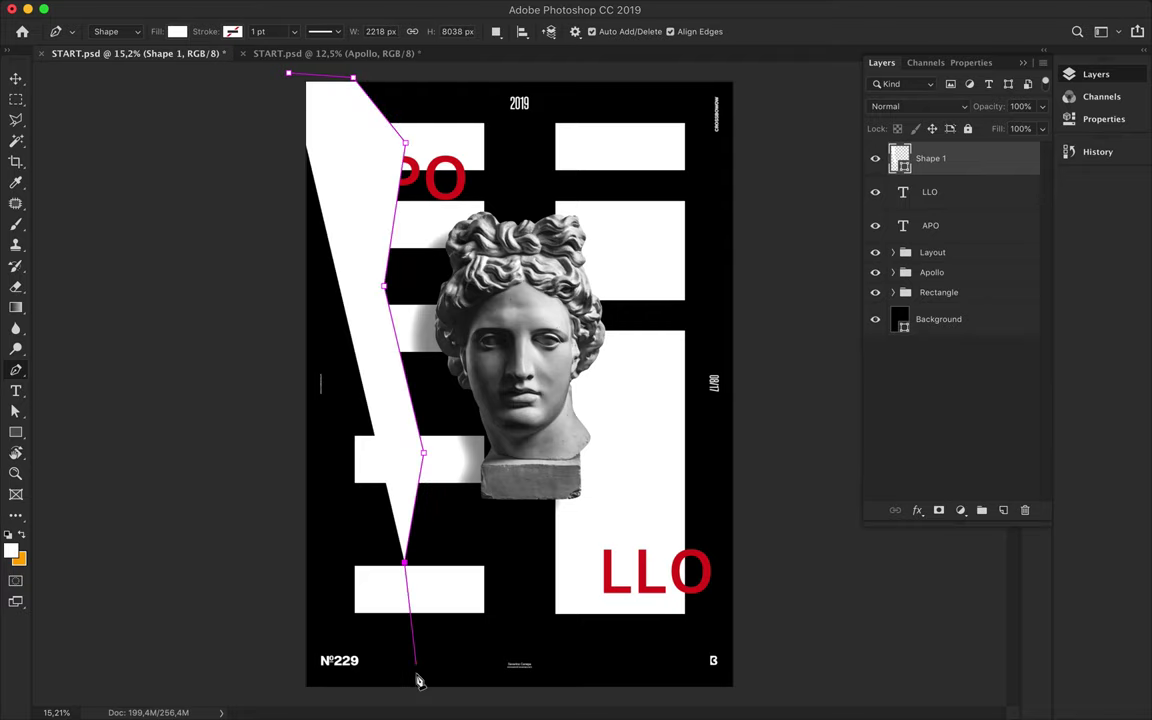
click(404, 562)
click(418, 690)
click(288, 690)
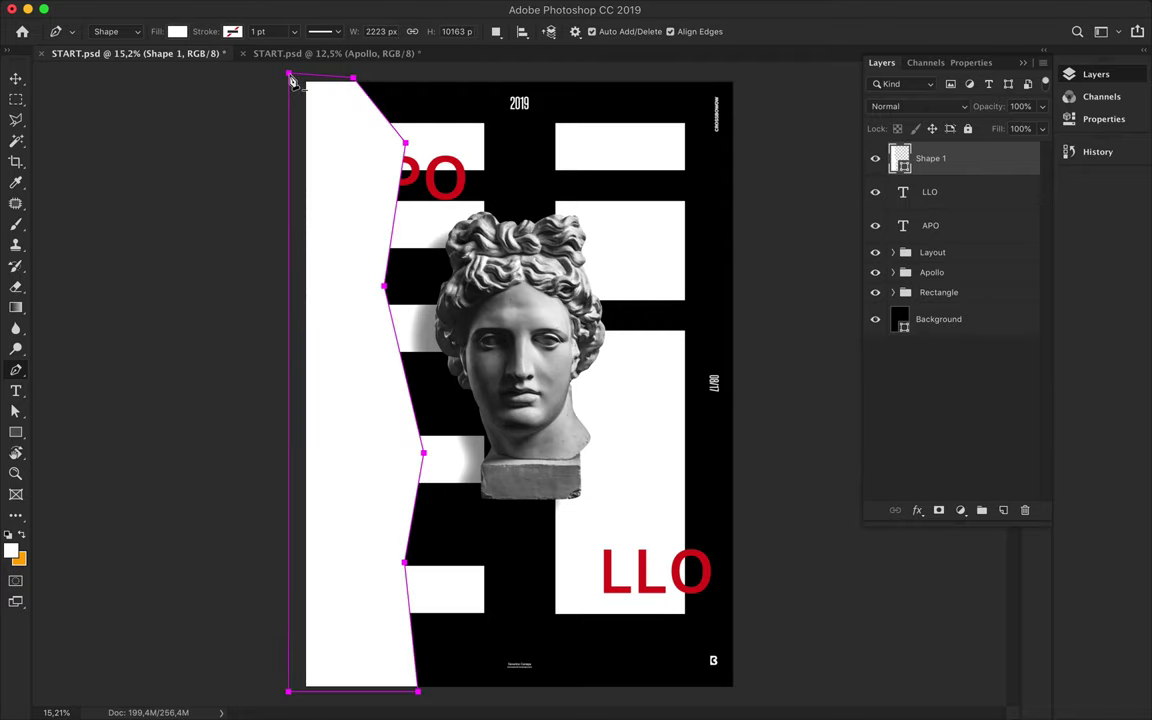
click(289, 76)
Switch Shape 1's fill to a dark gradient
key(a)
click(238, 31)
click(232, 63)
scroll(240, 135, down, 2)
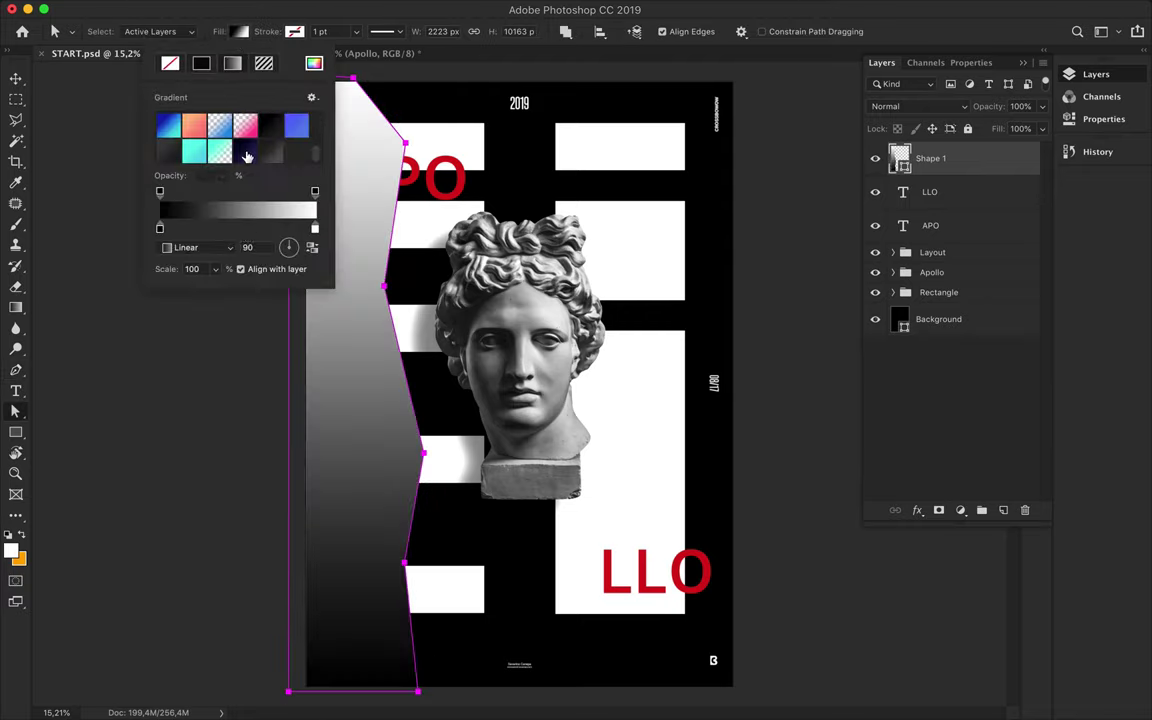
click(246, 150)
Redraw a brighter gradient across the left panel with the Gradient tool
key(g)
click(352, 326)
key(Return)
right_click(885, 158)
key(Escape)
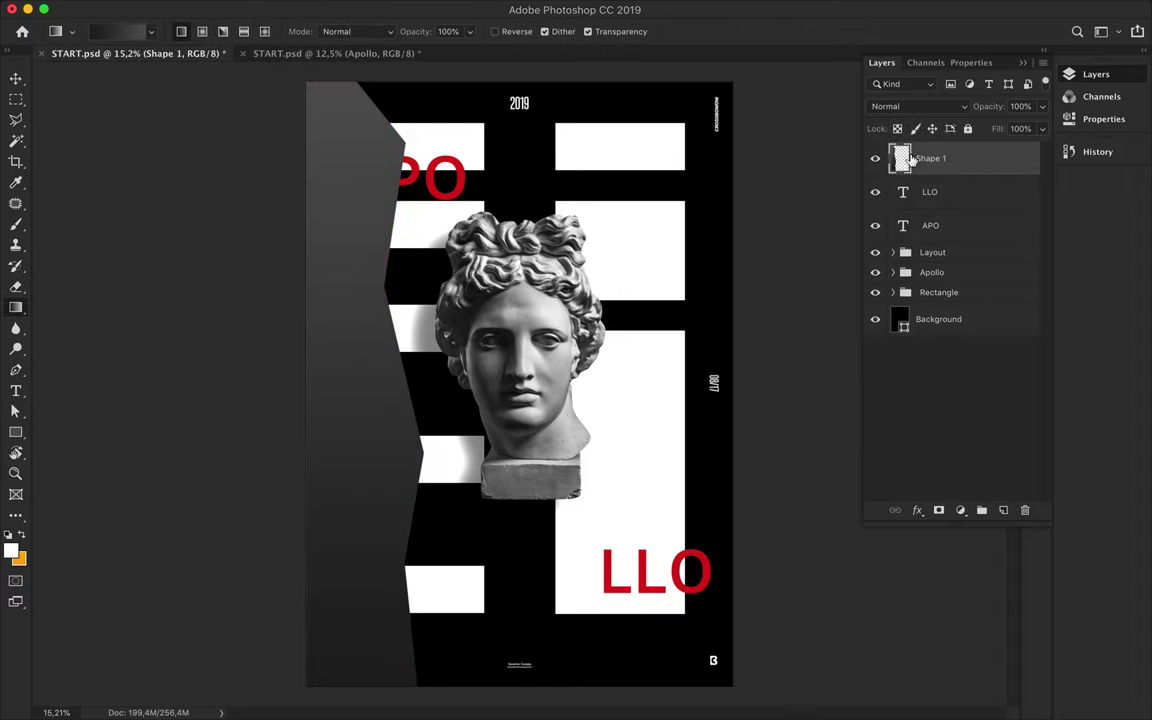
drag(283, 370, 283, 370)
drag(411, 368, 270, 393)
key(v)
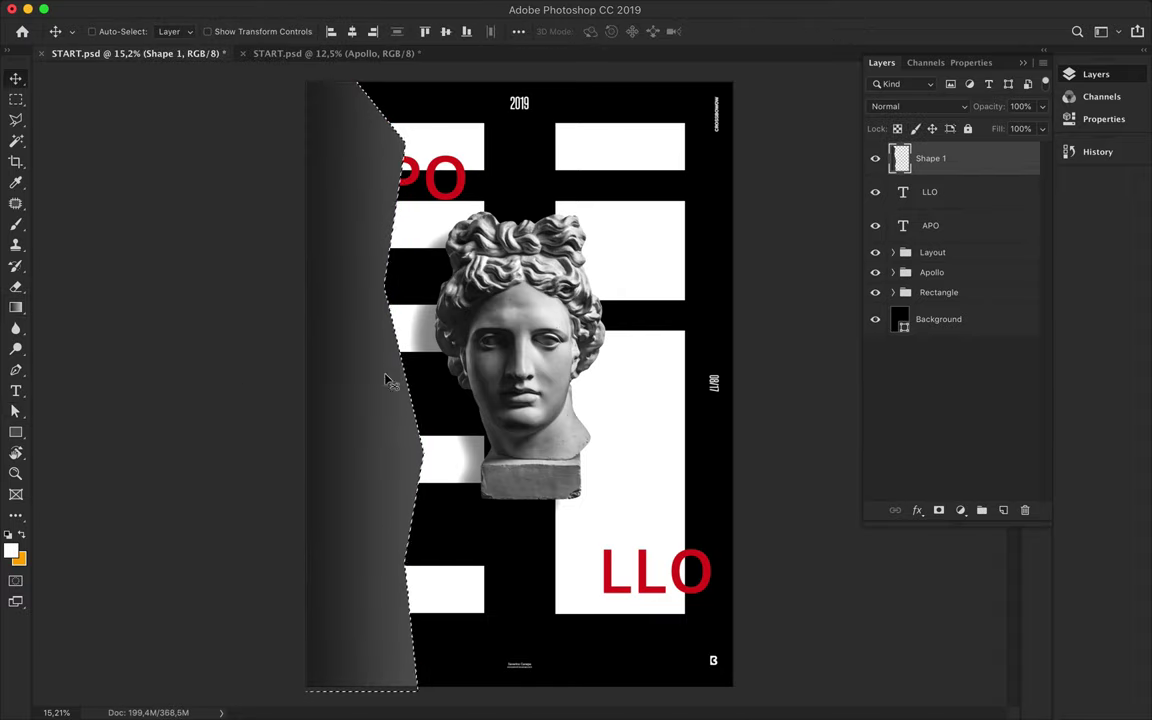
key(g)
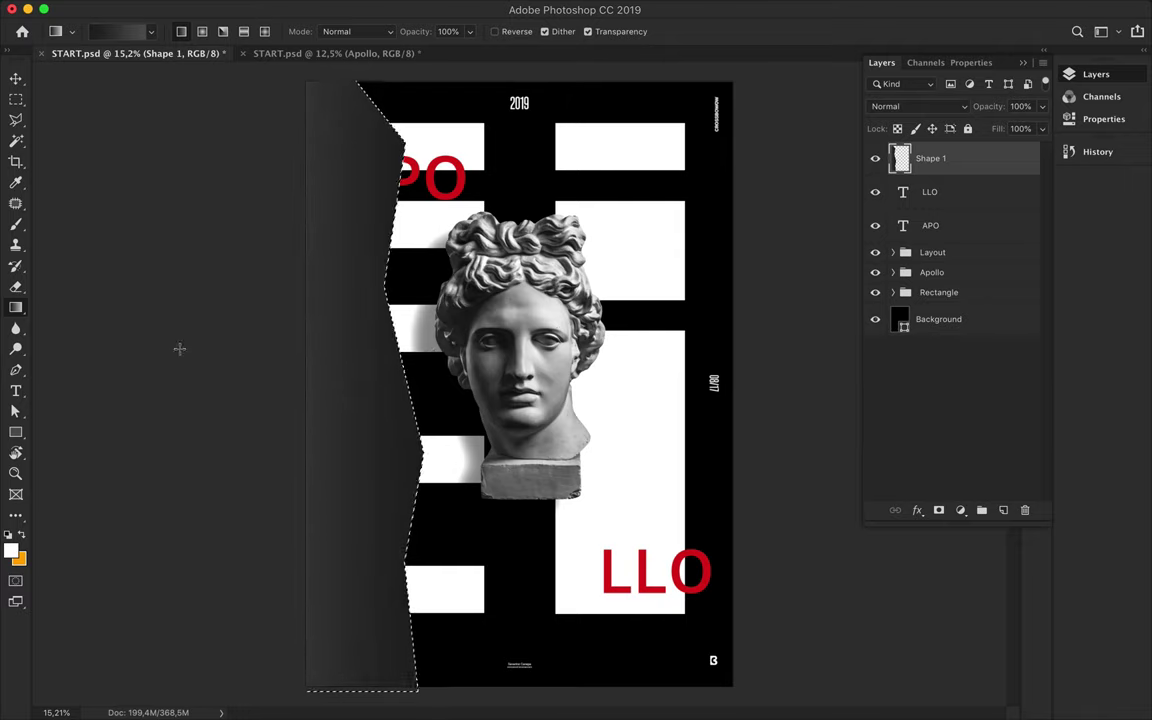
drag(216, 357, 420, 348)
key(v)
Duplicate the shape, fill it black, and apply a Gaussian Blur of radius 117,8
key(ctrl+d)
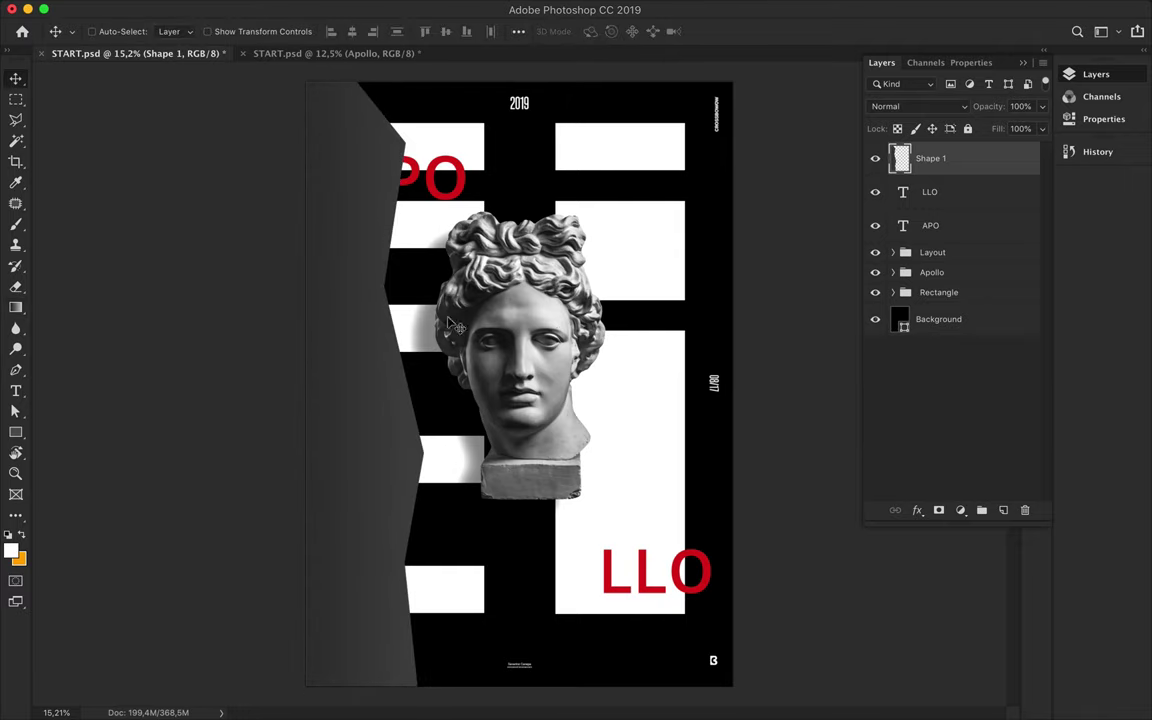
key(ctrl+j)
key(b)
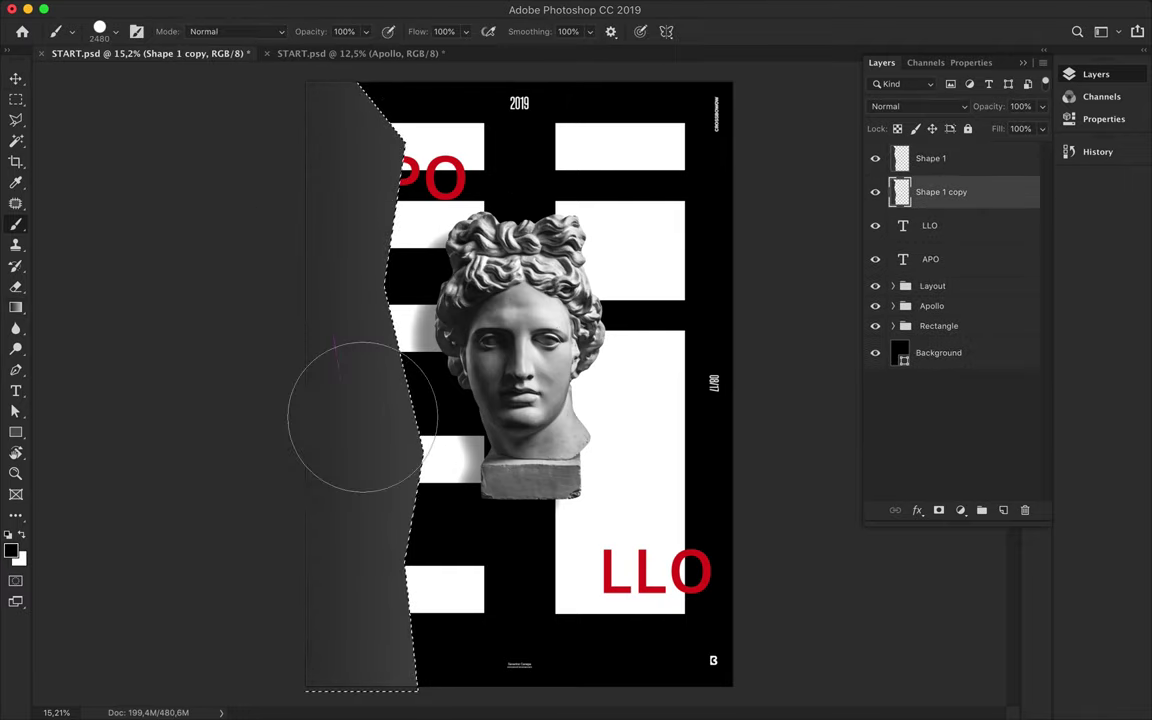
click(391, 8)
click(665, 259)
click(917, 161)
Shift the blurred copy 99 px right, set its fill to 60%, and raise the Layout group to the top
key(m)
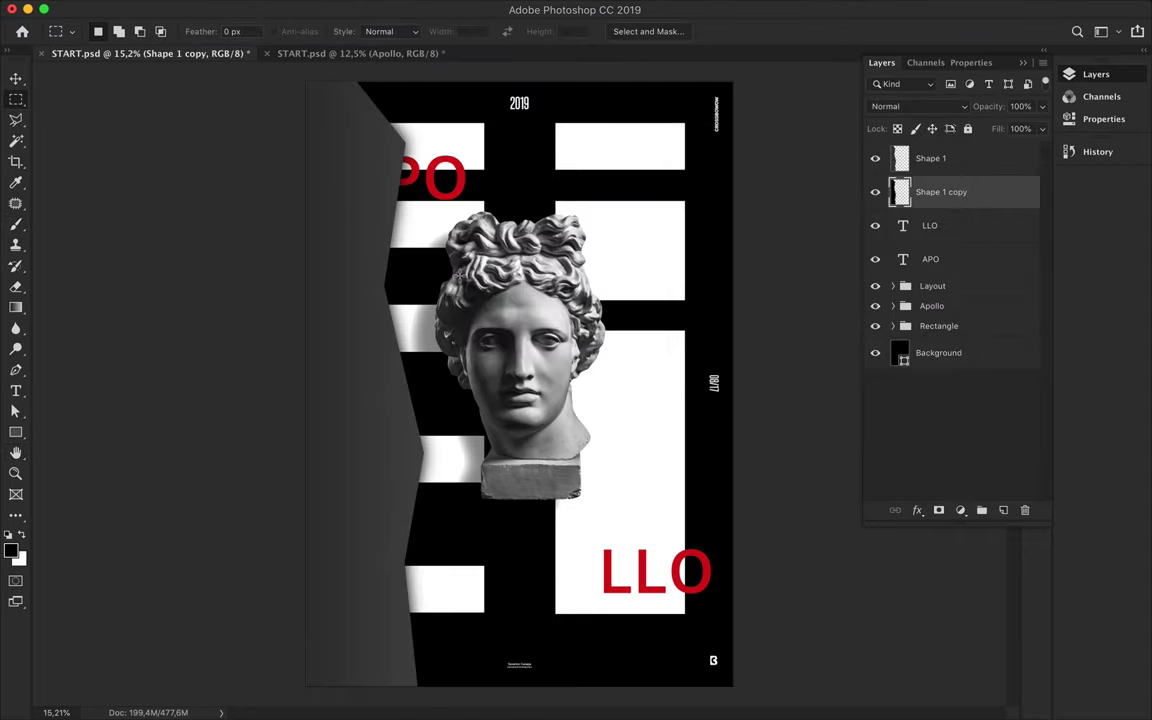
key(v)
drag(387, 308, 397, 304)
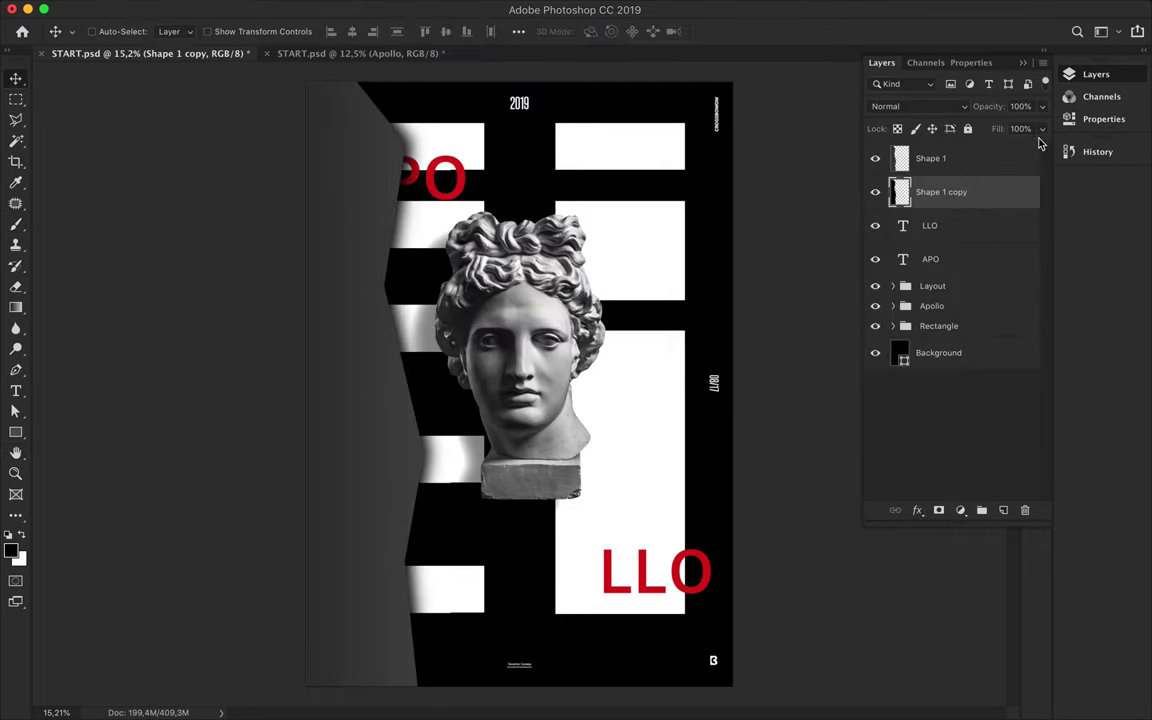
click(1021, 106)
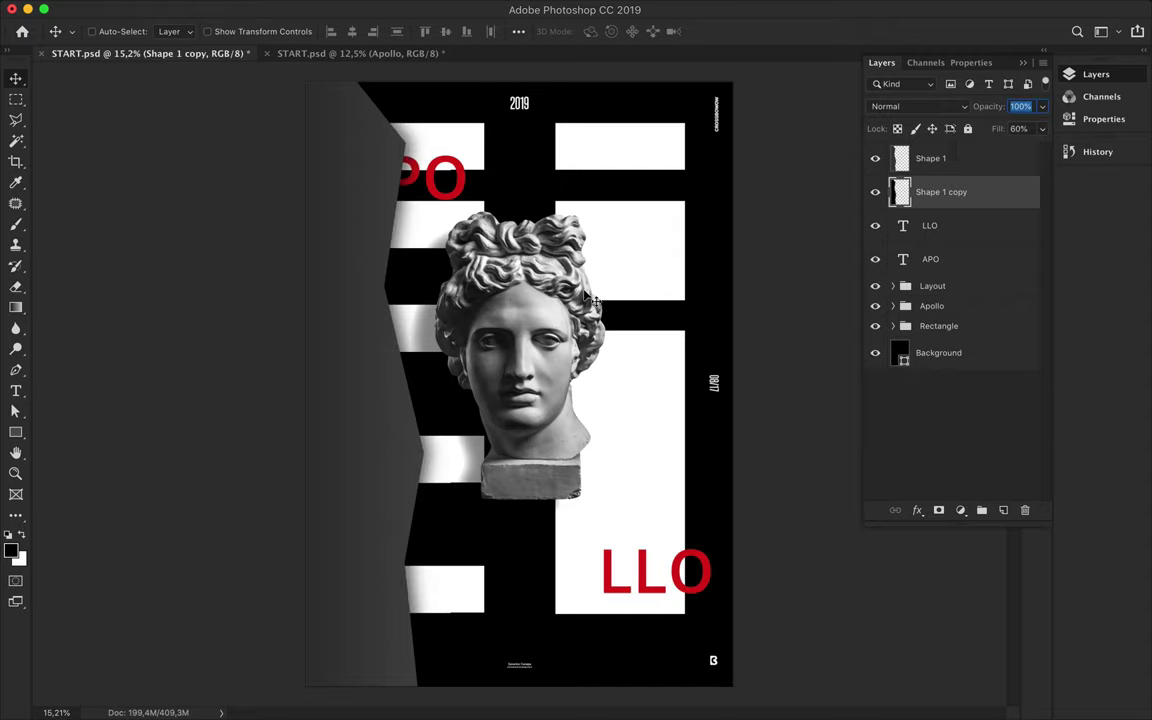
shift+click(930, 158)
mouse_move(946, 286)
mouse_down()
mouse_move(946, 150)
mouse_move(926, 335)
mouse_up()
Reorder the Rectangle group's layers so three bars sit below the Shape 1 layers
click(905, 259)
click(893, 259)
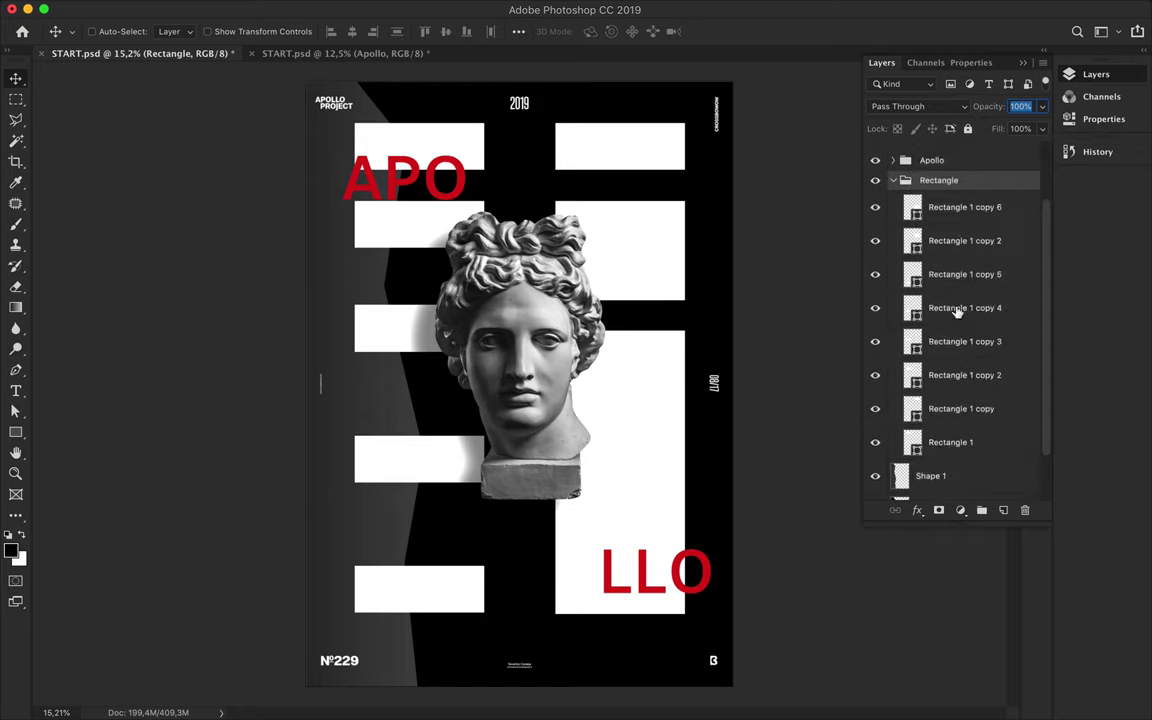
click(950, 310)
drag(945, 335, 950, 470)
click(950, 195)
drag(950, 214, 946, 432)
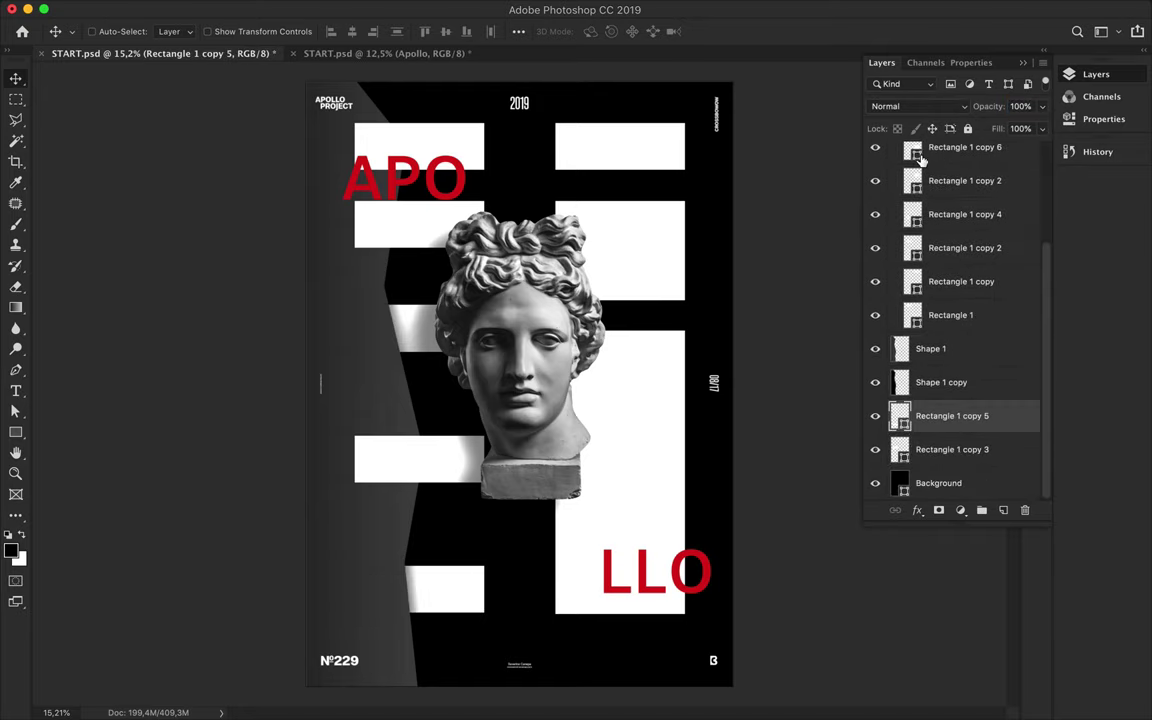
drag(920, 315, 980, 416)
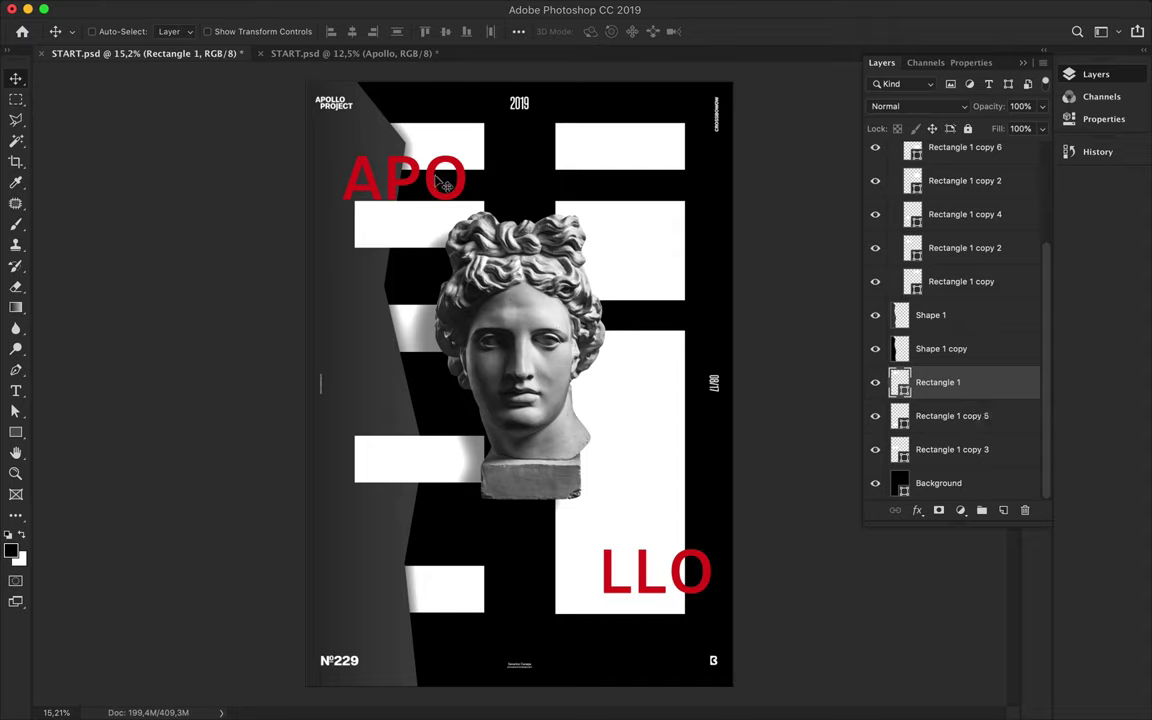
Move the red APO text onto LLO at bottom right and nudge both Shape 1 layers
drag(443, 185, 655, 511)
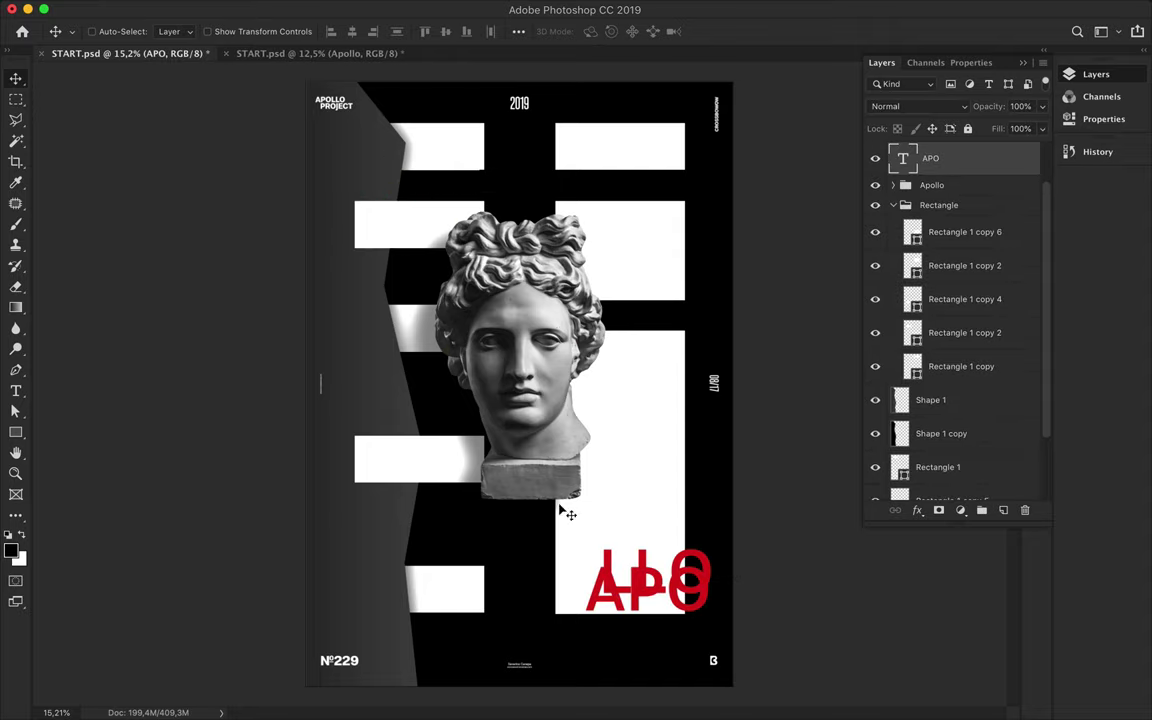
scroll(975, 360, down, 2)
click(930, 352)
shift+click(941, 385)
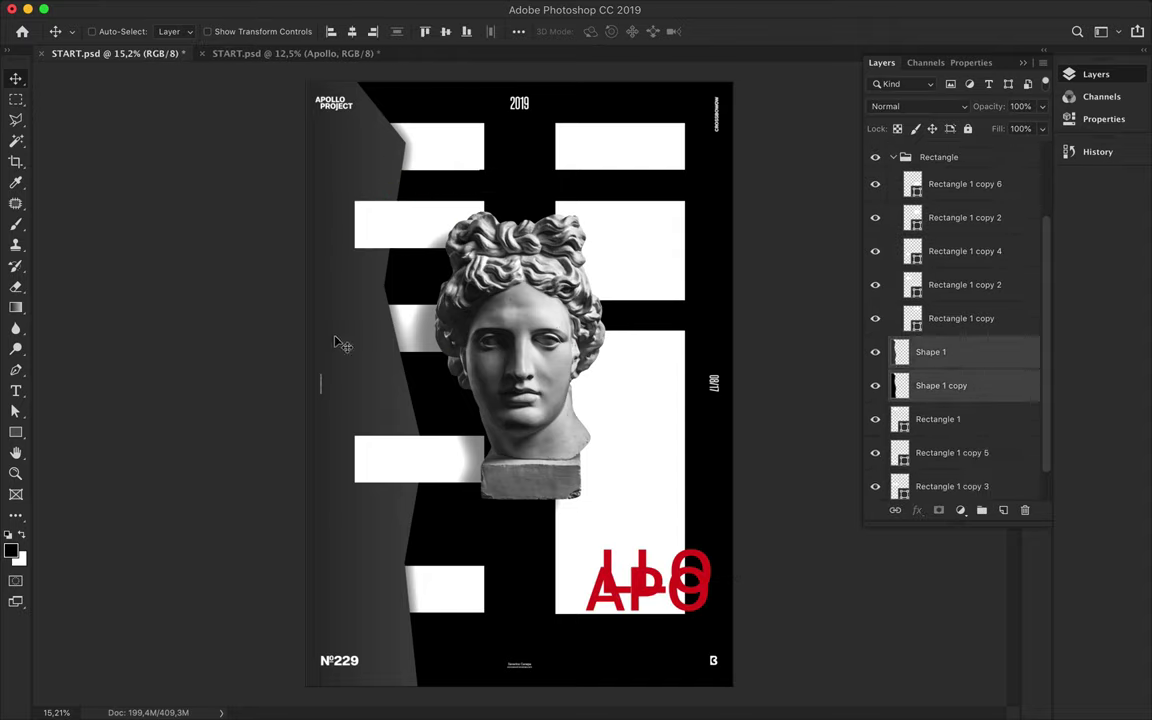
drag(334, 335, 354, 343)
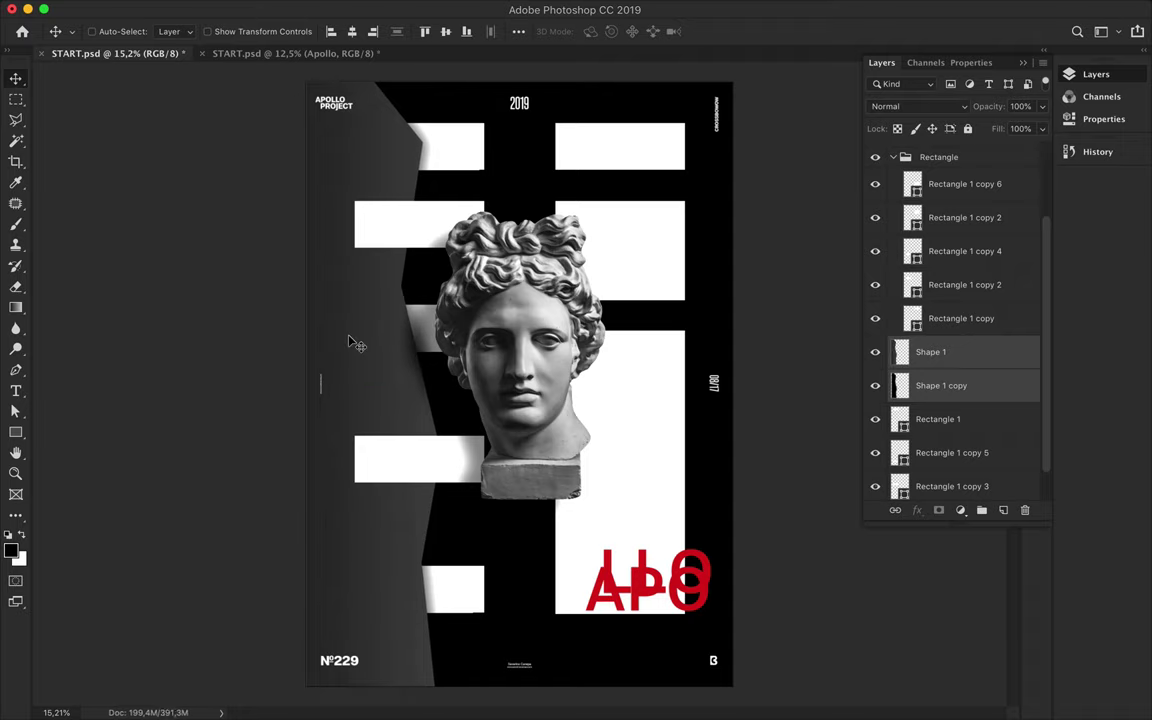
Draw Shape 2 with the Pen tool as a jagged panel along the poster's lower right edge and bottom
key(p)
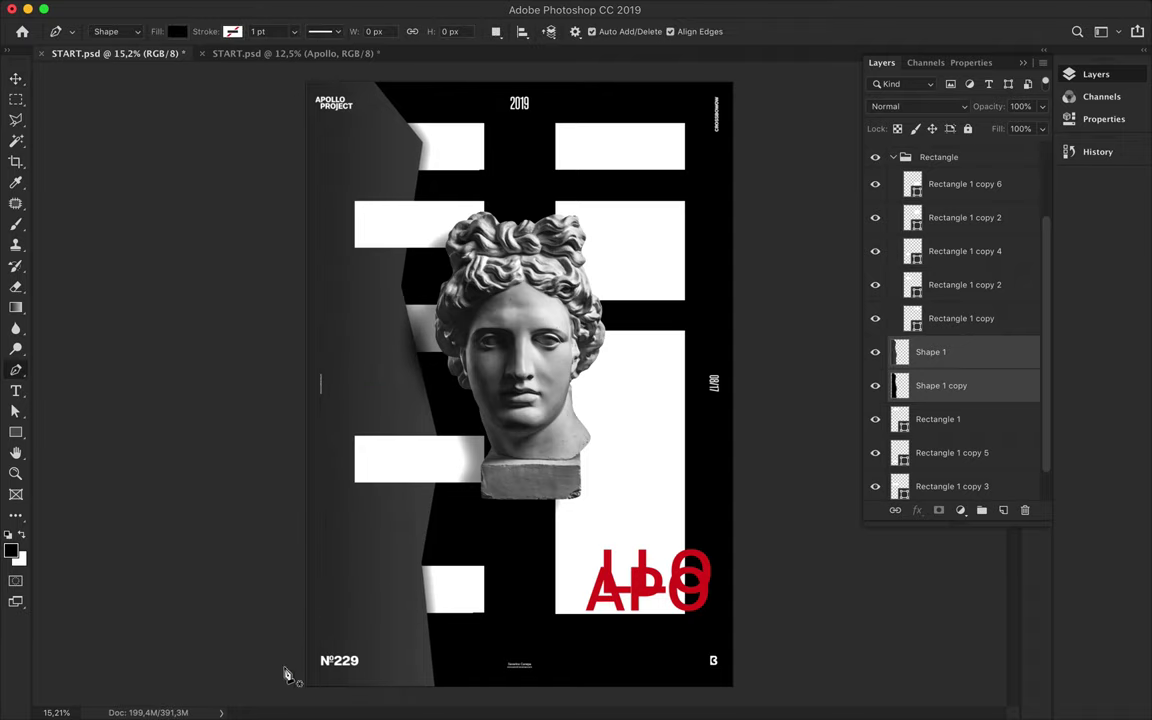
click(284, 669)
click(333, 638)
click(617, 502)
click(649, 395)
click(683, 374)
click(754, 226)
click(742, 690)
click(285, 691)
Rasterize Shape 2 and fill its outline with a grey gradient
right_click(905, 352)
click(815, 265)
ctrl+click(900, 352)
key(g)
click(695, 245)
click(695, 245)
click(930, 352)
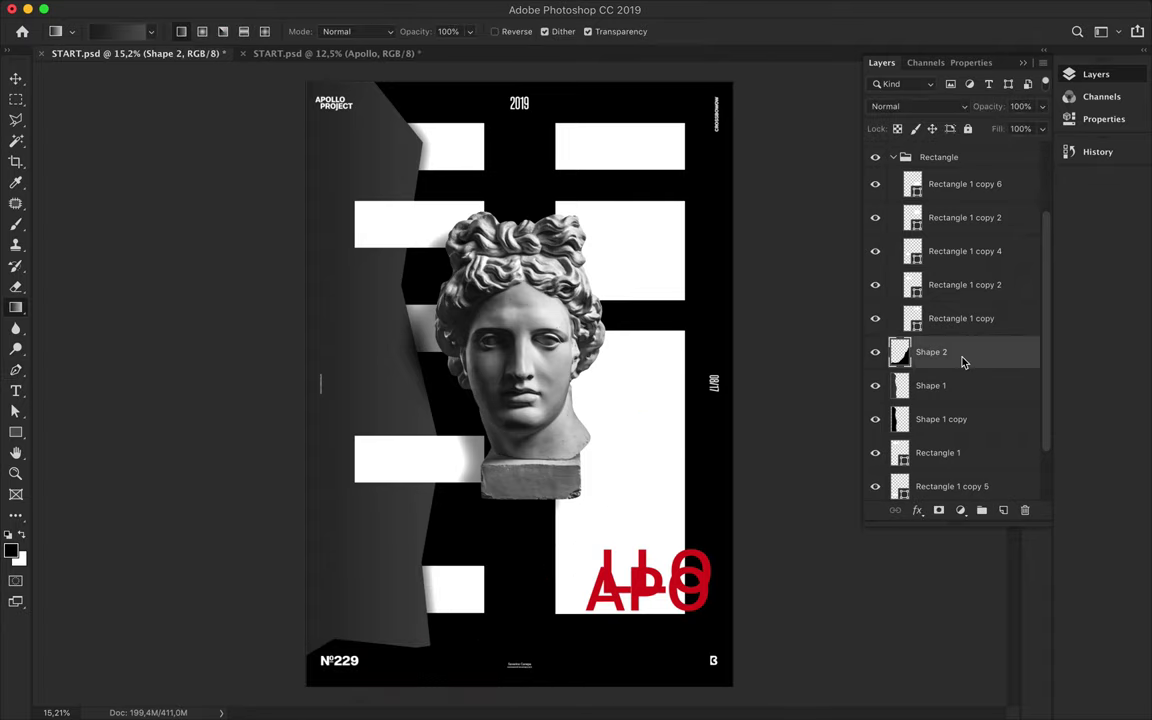
drag(500, 455, 741, 676)
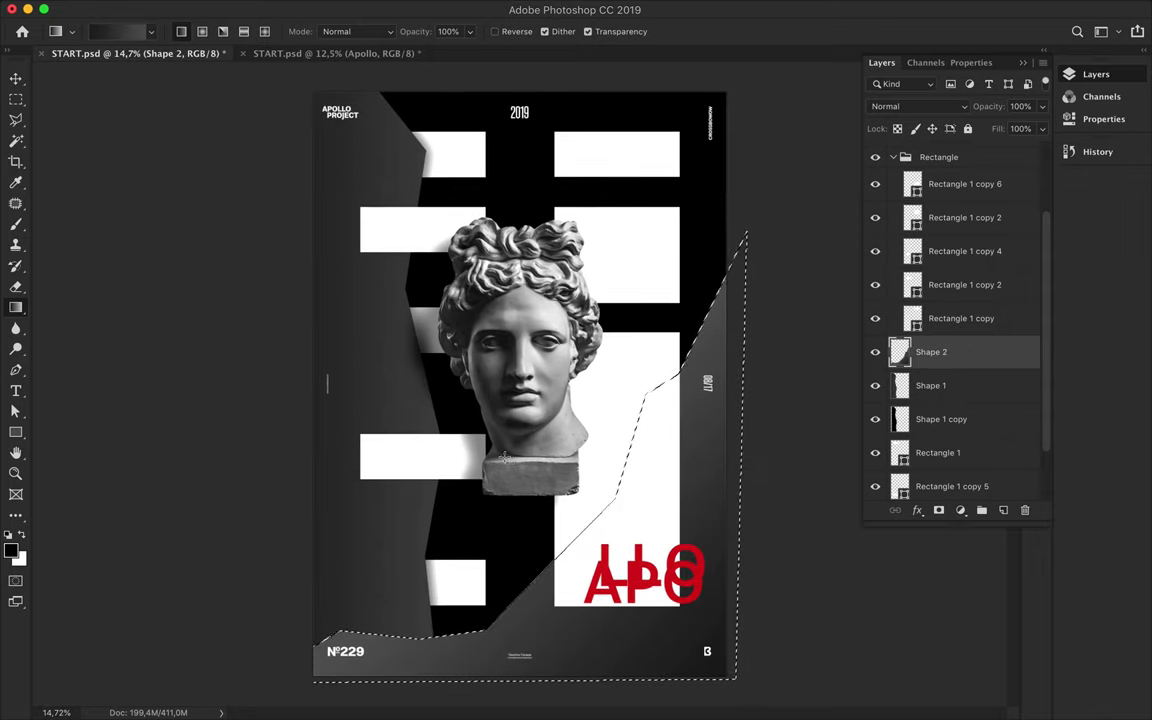
drag(930, 352, 935, 372)
Duplicate the gradient shape, fill the copy black, and apply Gaussian Blur twice
key(b)
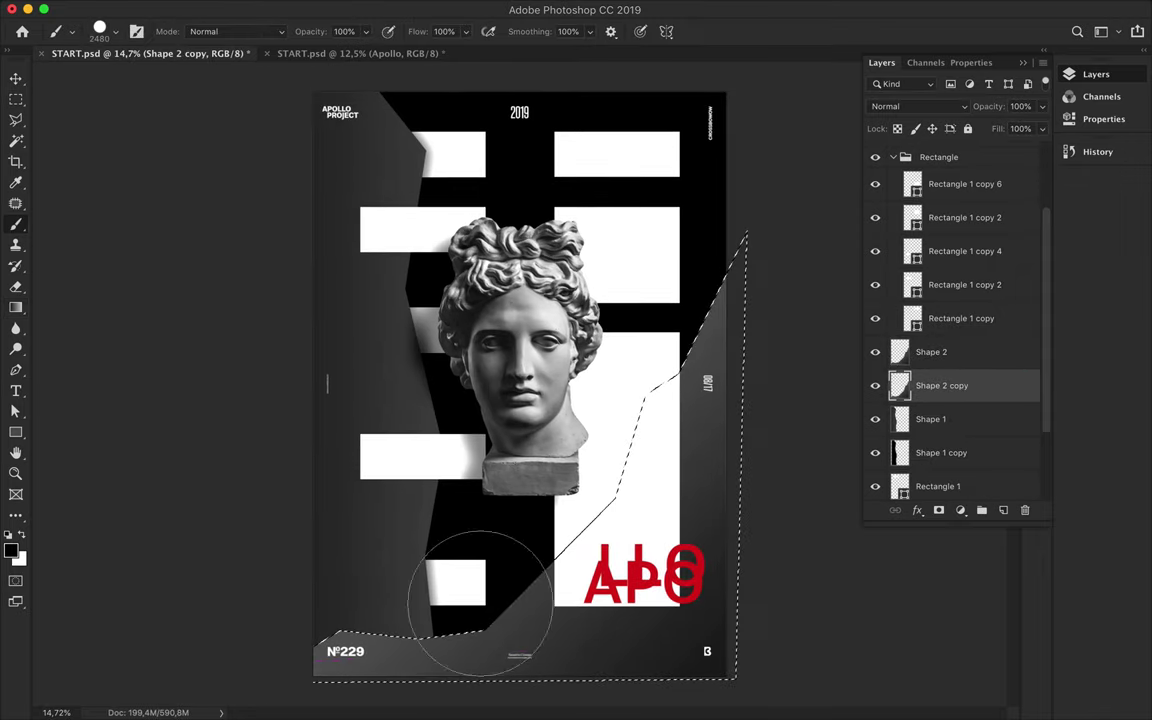
key(v)
click(393, 9)
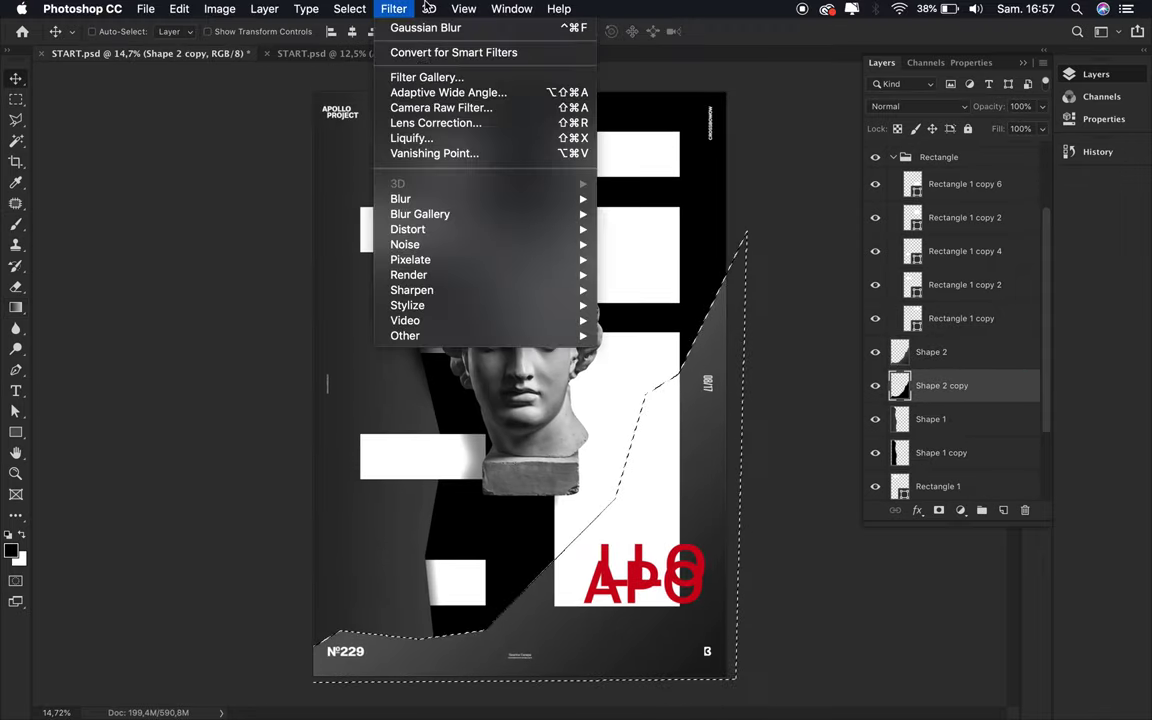
click(425, 27)
key(m)
click(393, 9)
click(425, 27)
Deselect and set the black shadow copy's Fill to 60%
key(super+d)
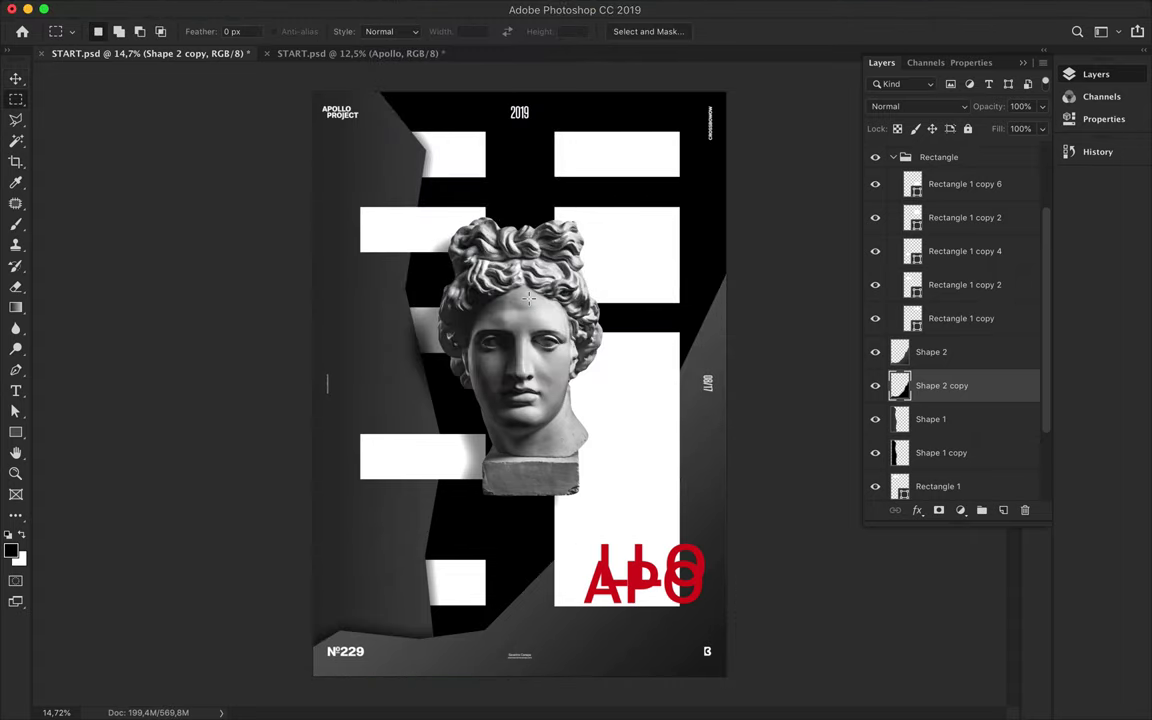
key(v)
click(1016, 130)
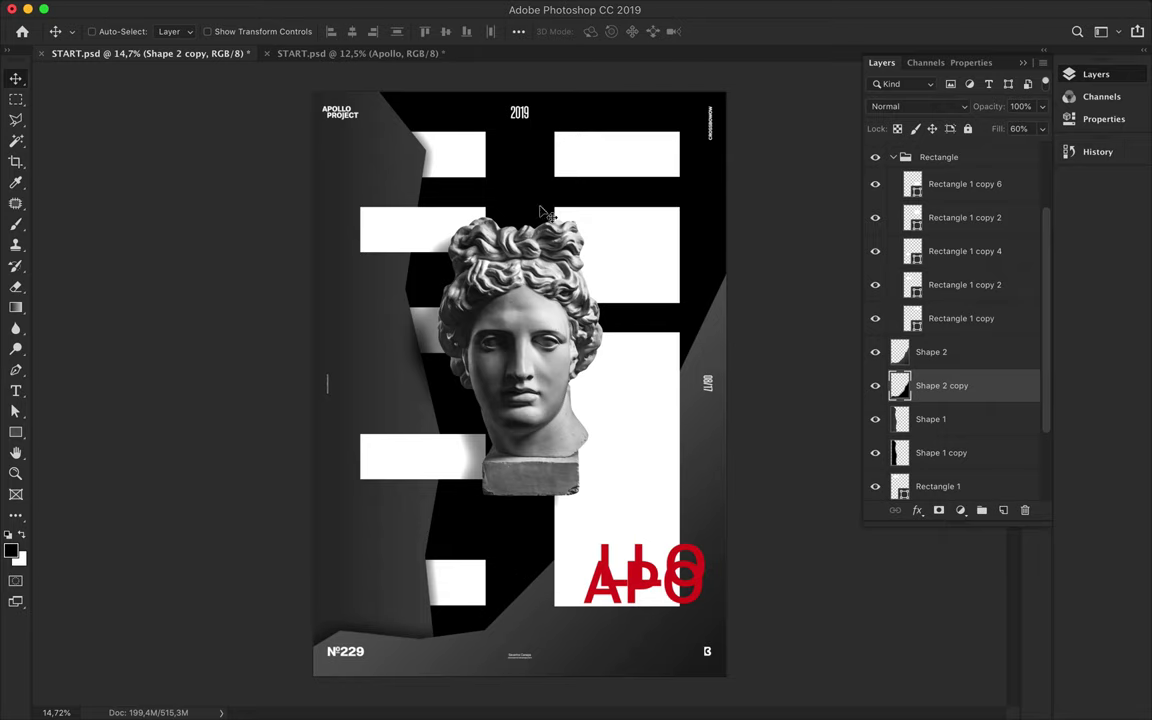
key(ctrl+Tab)
scroll(950, 280, down, 1)
Bring in the striped rectangle, recolour it with the title's red, and place it over the statue
drag(965, 285, 565, 268)
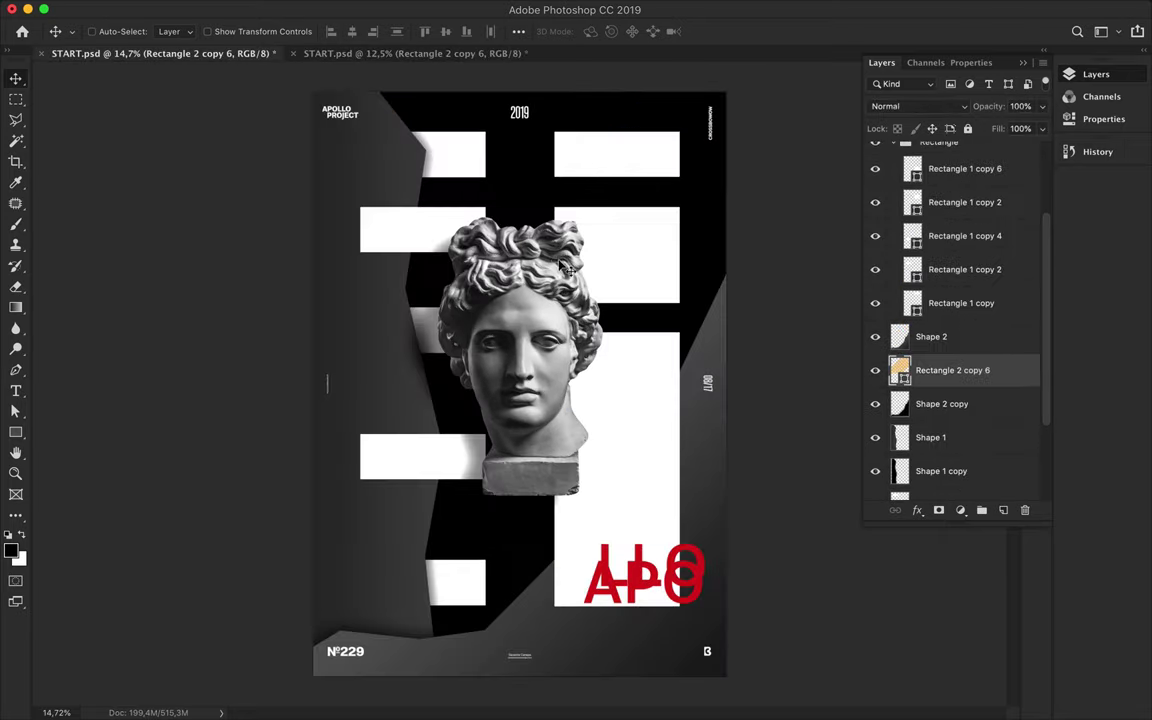
key(a)
click(234, 31)
click(314, 63)
click(678, 570)
key(Return)
key(v)
mouse_move(345, 337)
mouse_down()
mouse_move(802, 306)
mouse_move(706, 204)
mouse_up()
Move the stripe layer into the Apollo group below Calque 1 copie copy and clip it to the head
scroll(955, 380, up, 3)
drag(955, 406, 893, 244)
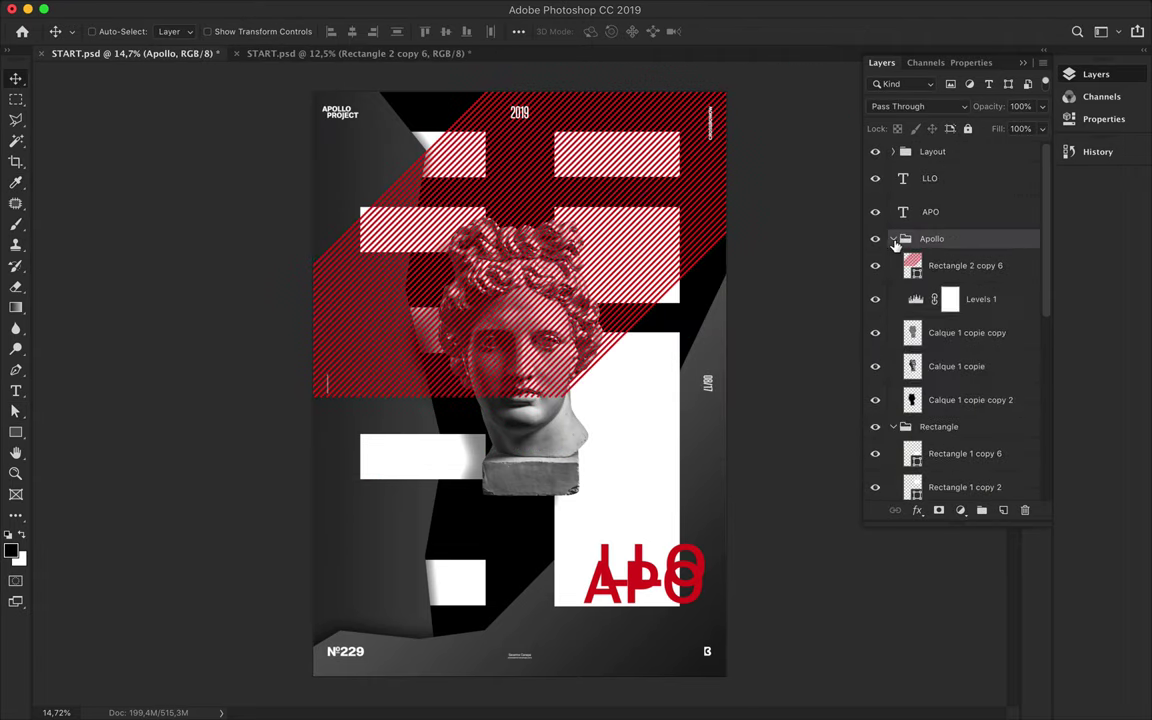
scroll(972, 278, down, 5)
scroll(972, 278, down, 5)
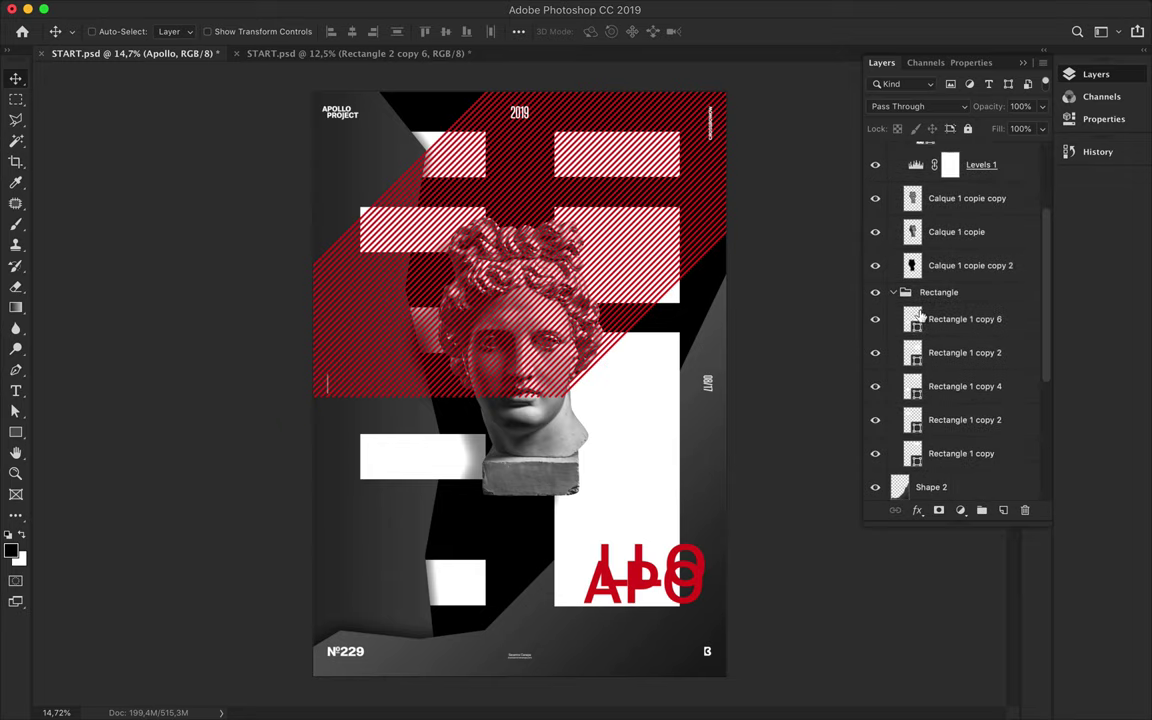
ctrl+click(708, 177)
right_click(690, 157)
key(Escape)
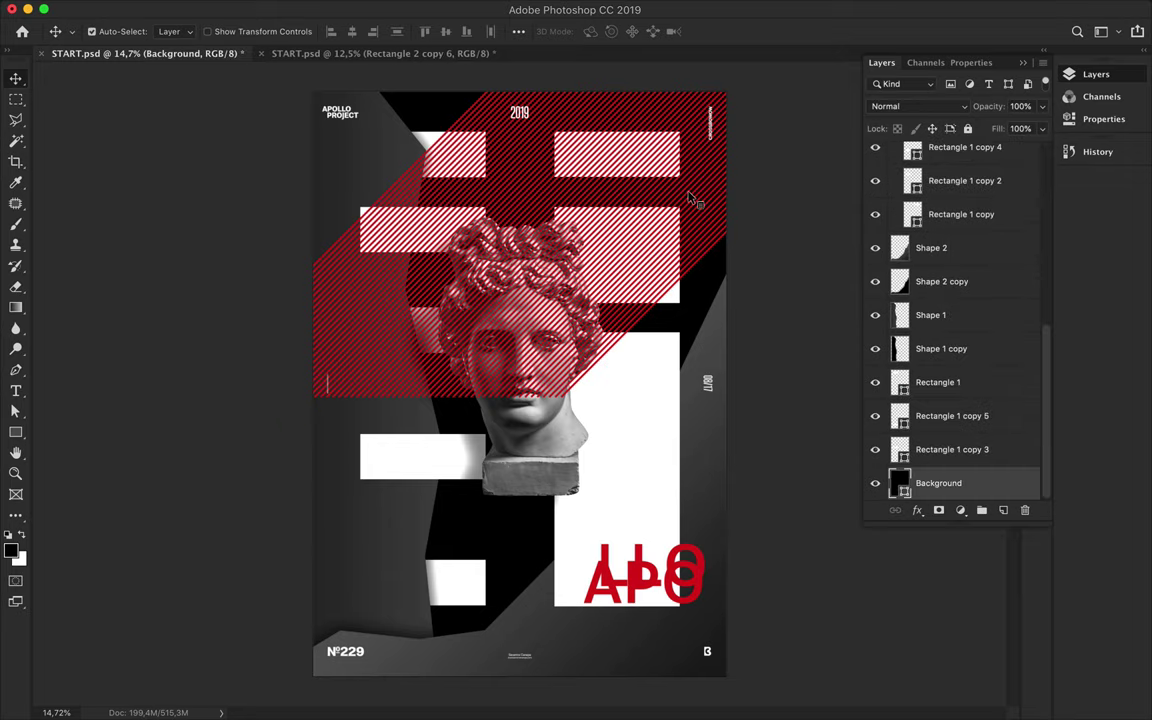
scroll(955, 300, up, 10)
click(875, 265)
click(875, 265)
drag(975, 265, 960, 345)
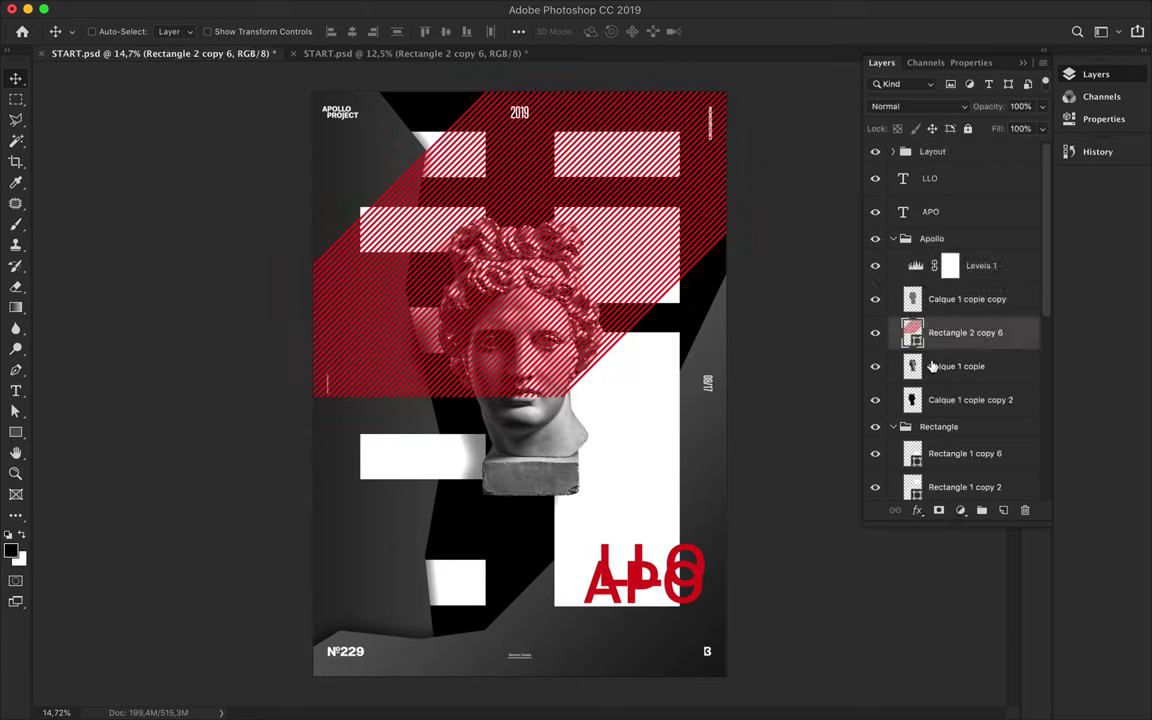
alt+click(940, 349)
Set the clipped stripes to Overlay and duplicate the layer above the Apollo group
click(918, 106)
click(888, 220)
click(918, 106)
click(889, 229)
drag(946, 330, 921, 245)
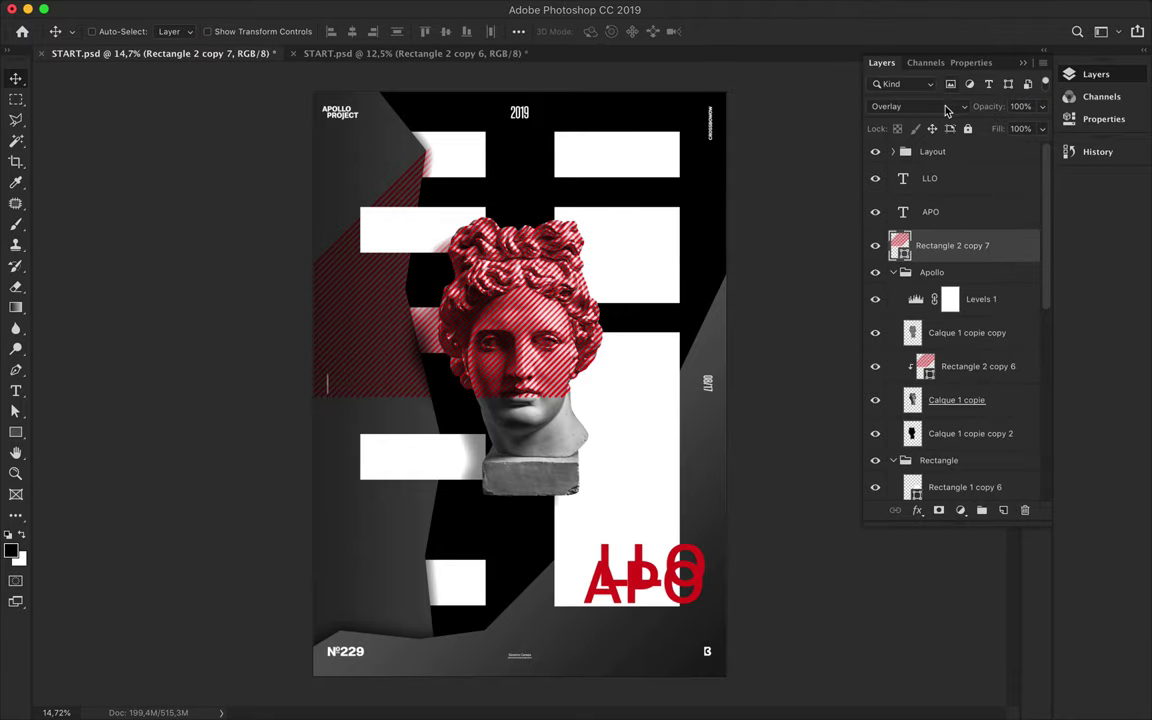
Return the stripe copy to Normal blending, move it upward, and duplicate it as Rectangle 2 copy 7
click(918, 106)
click(820, 20)
mouse_move(803, 67)
mouse_down()
mouse_move(724, 121)
mouse_move(609, 403)
mouse_up()
key(l)
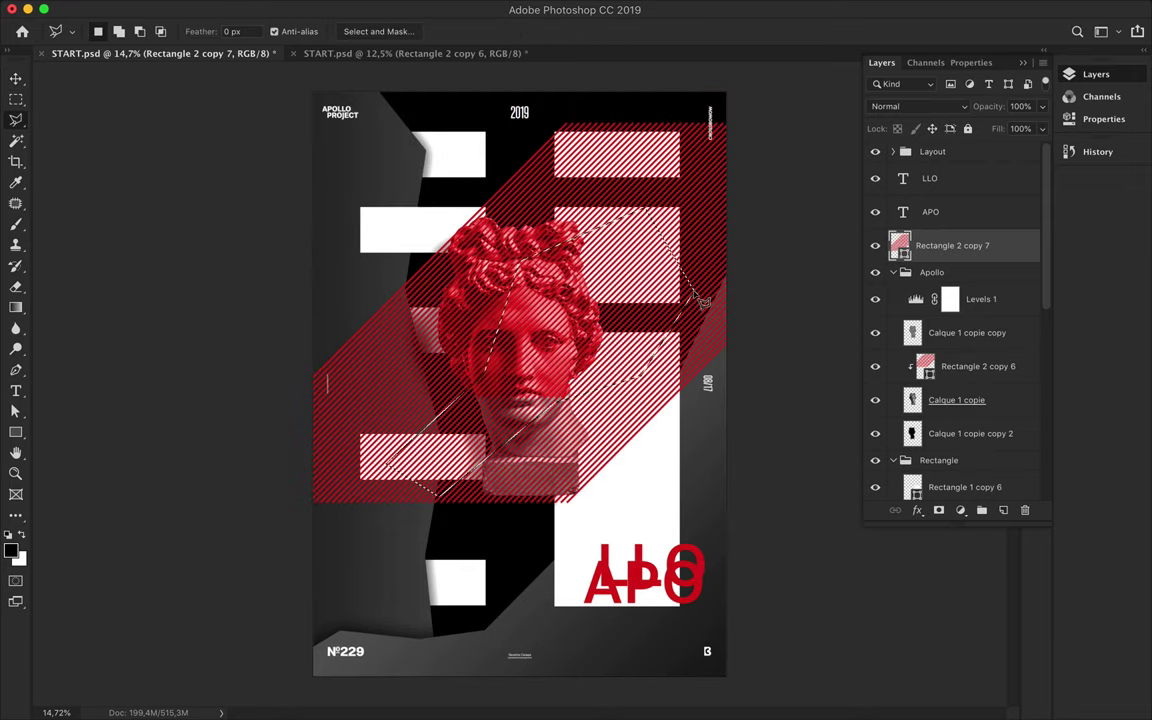
key(ctrl+j)
key(v)
drag(571, 268, 673, 265)
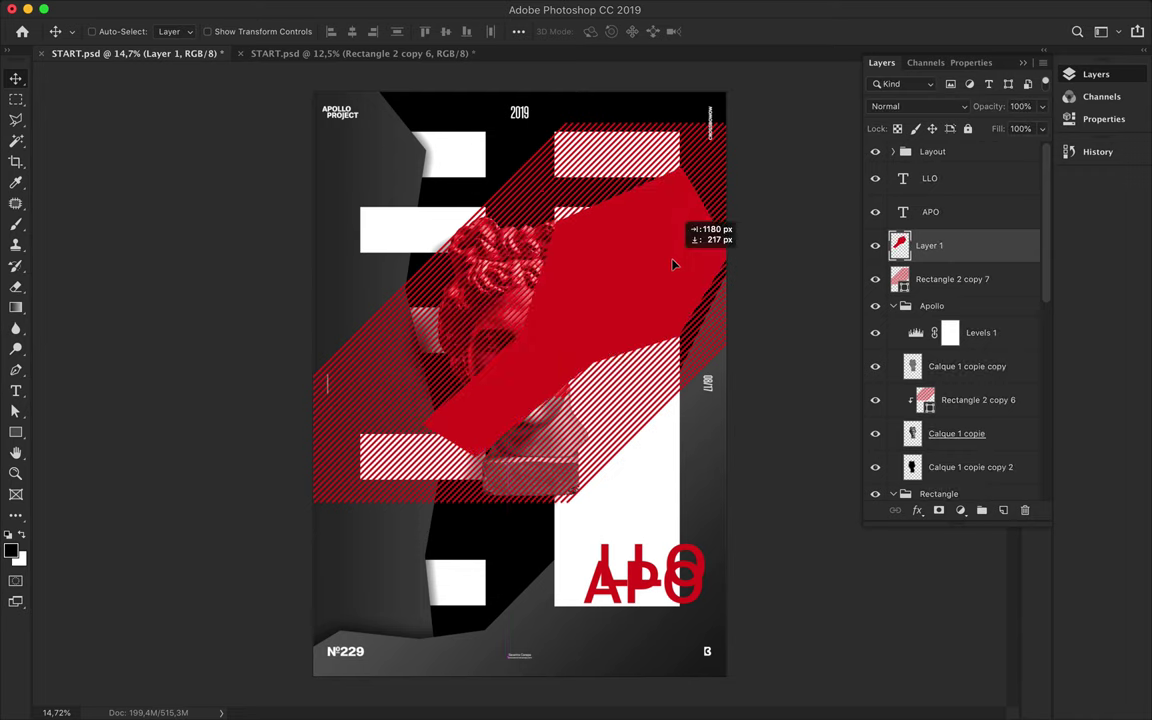
key(Delete)
key(ctrl+j)
click(952, 245)
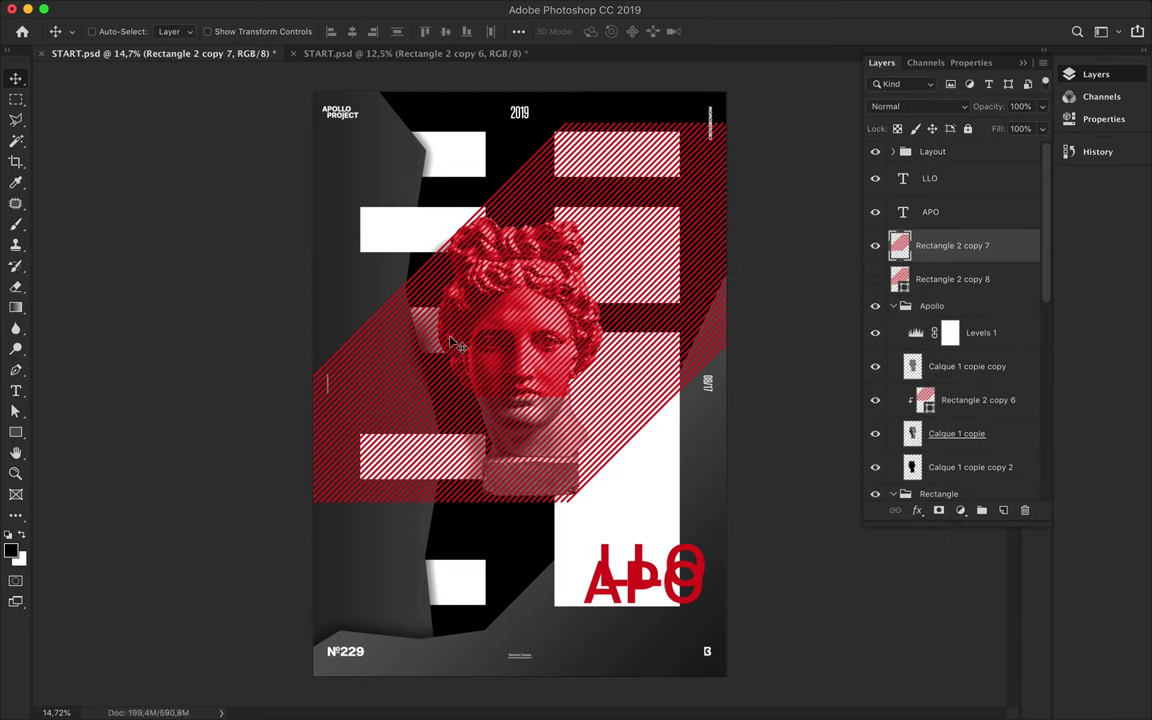
Copy a Polygonal Lasso piece of the band to a new layer inside the Rectangle group
key(l)
click(437, 460)
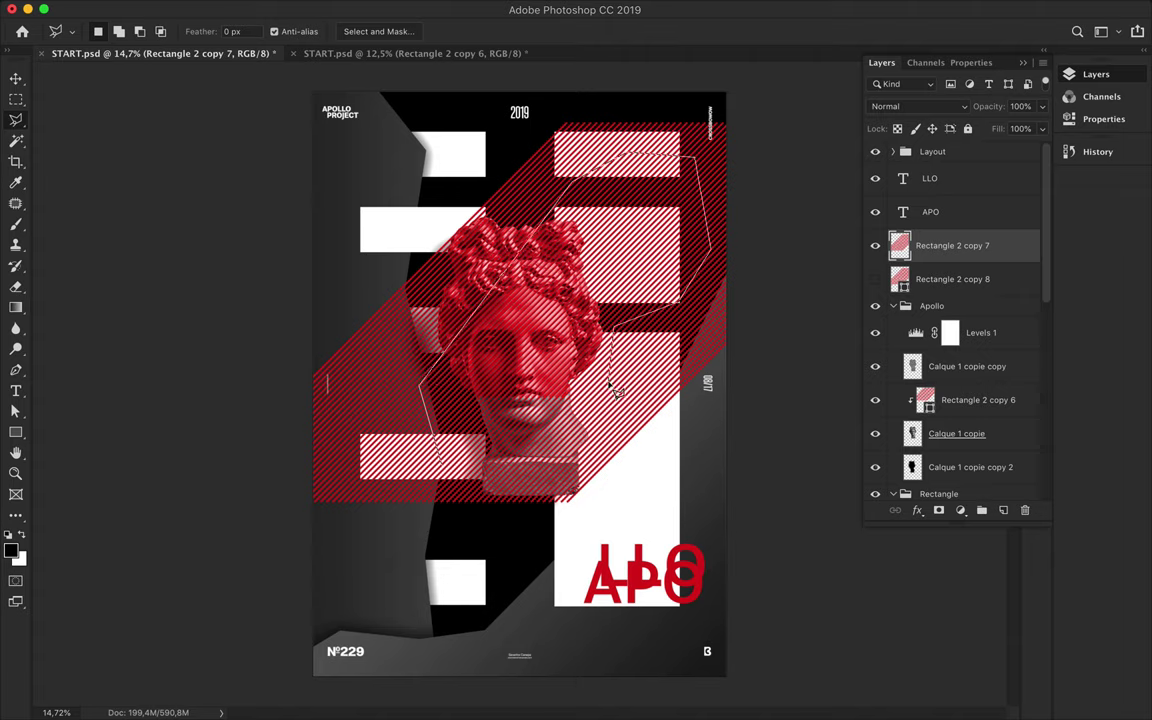
key(ctrl+j)
key(v)
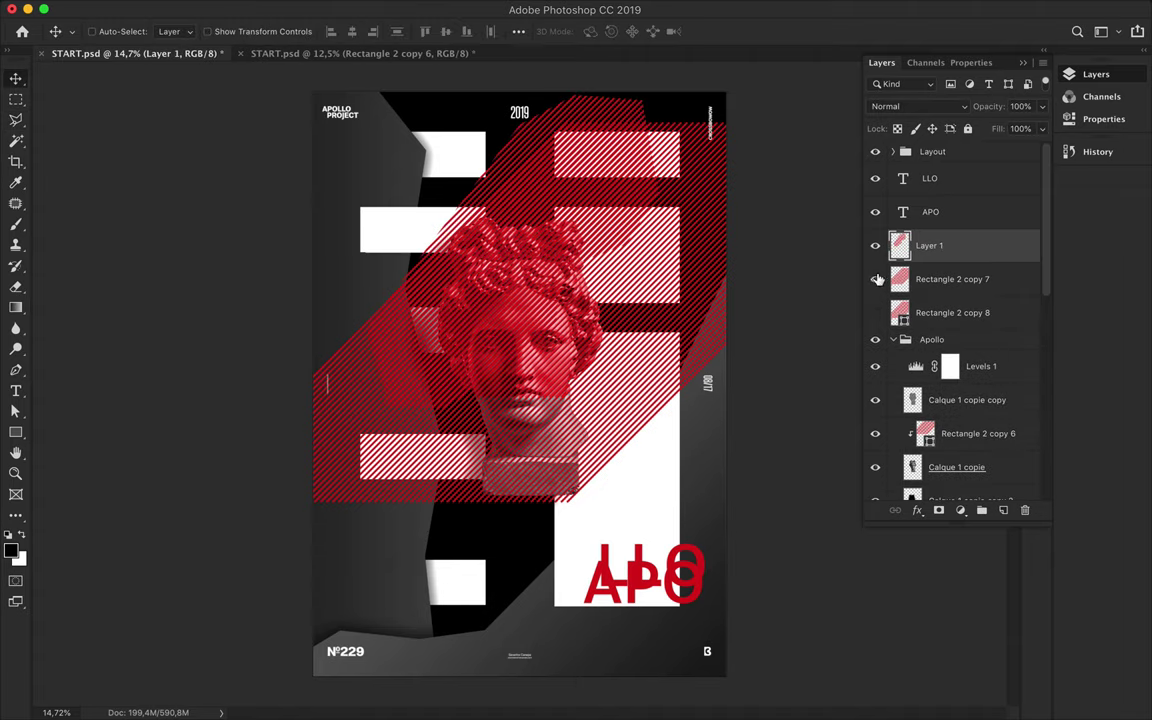
click(875, 278)
mouse_move(900, 278)
mouse_down()
mouse_move(919, 504)
mouse_move(912, 415)
mouse_up()
Place the stripe piece behind the bust at upper right, then copy another band portion to a new layer
drag(611, 265, 632, 277)
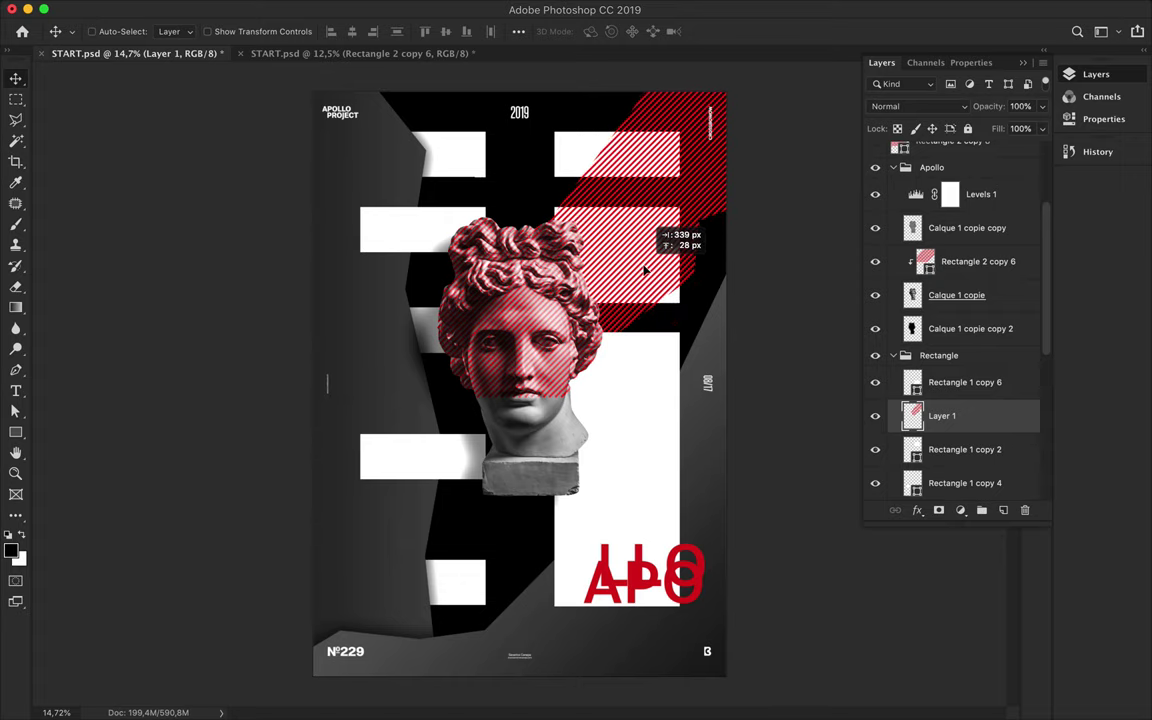
mouse_move(632, 277)
mouse_down()
mouse_move(744, 180)
mouse_move(676, 222)
mouse_up()
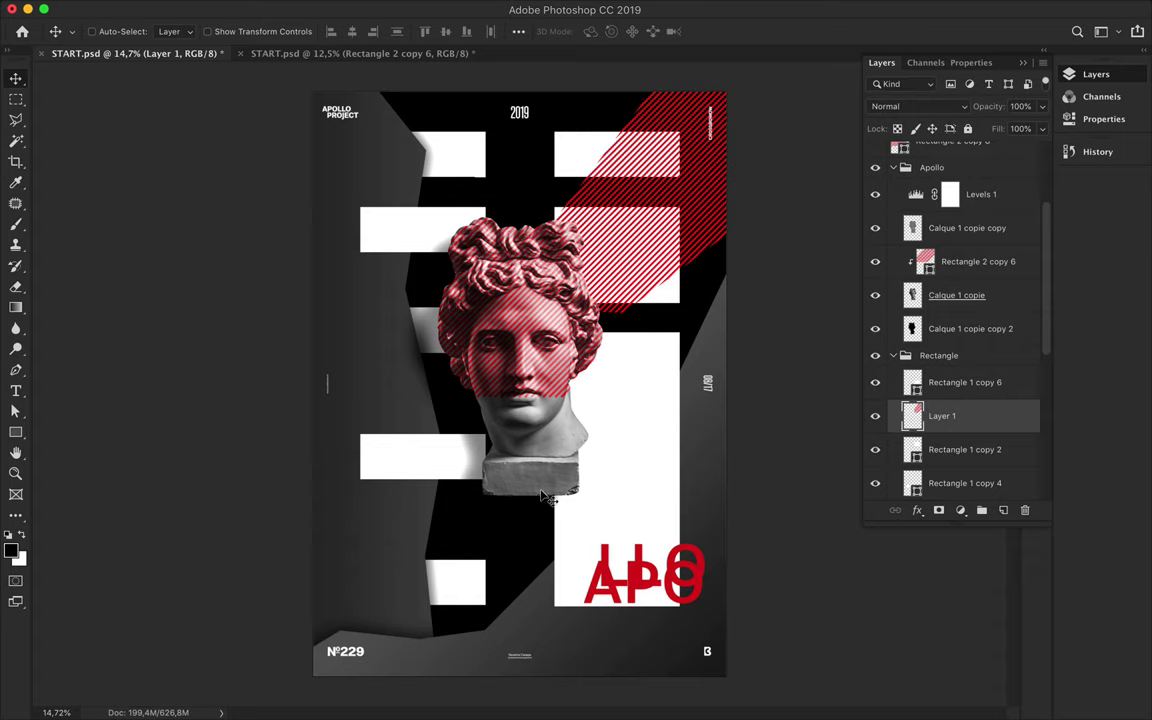
scroll(957, 295, up, 3)
click(875, 245)
key(l)
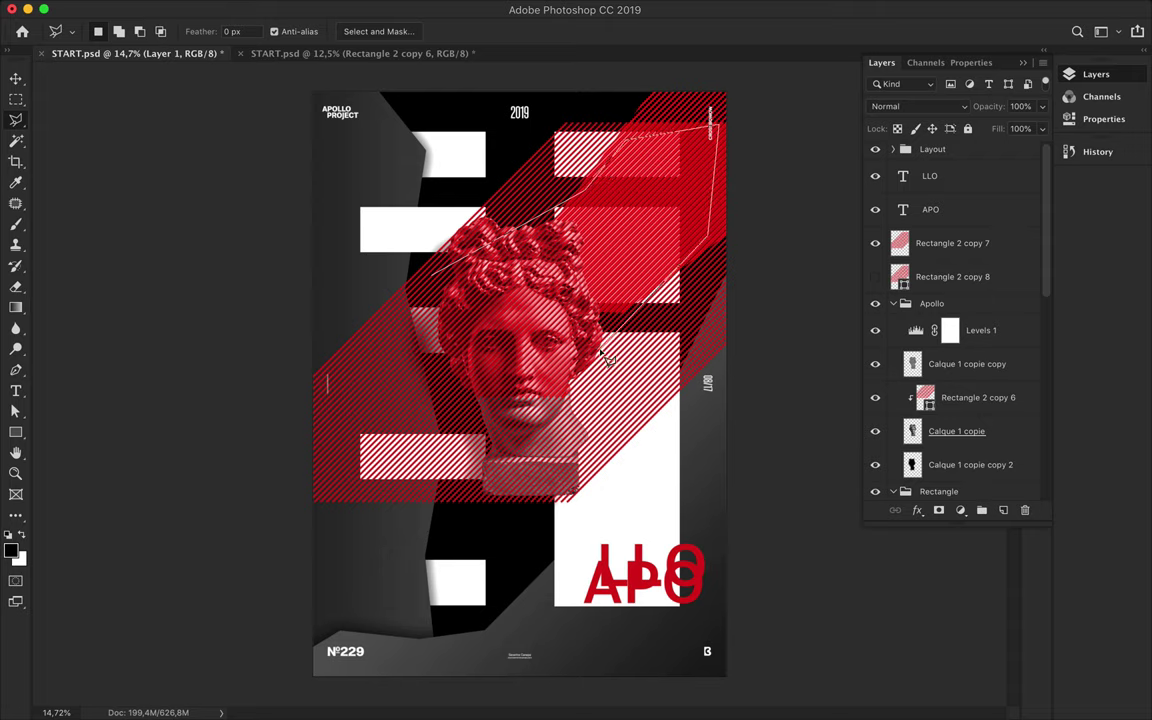
key(ctrl+shift+j)
Move the new stripe piece down-left and enlarge it with Free Transform over the lower-left corner
key(v)
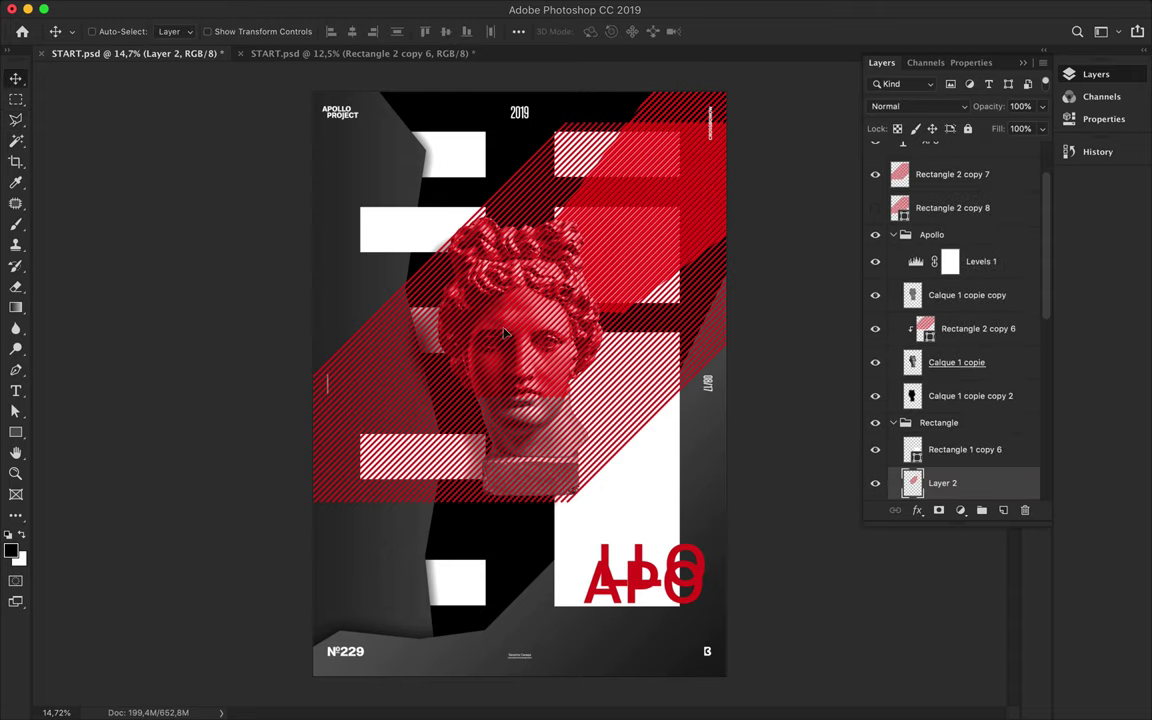
drag(430, 371, 330, 549)
key(ctrl+t)
mouse_move(489, 404)
mouse_down()
mouse_move(476, 443)
mouse_move(482, 428)
mouse_up()
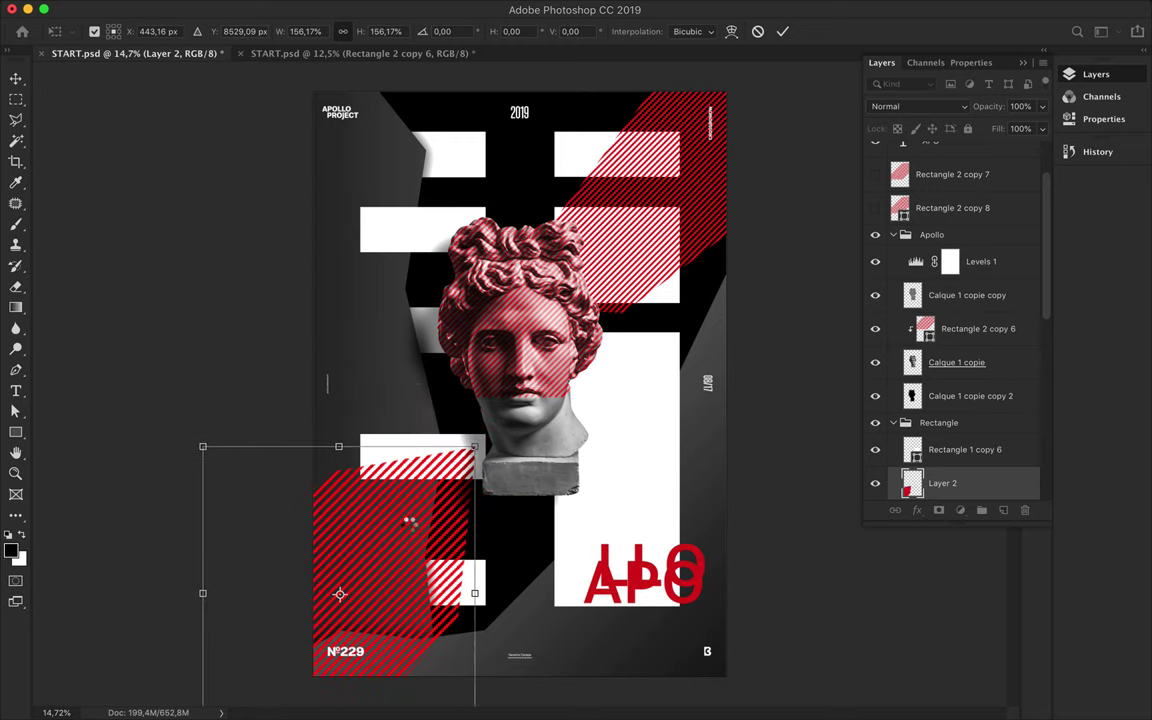
key(Return)
drag(367, 471, 353, 473)
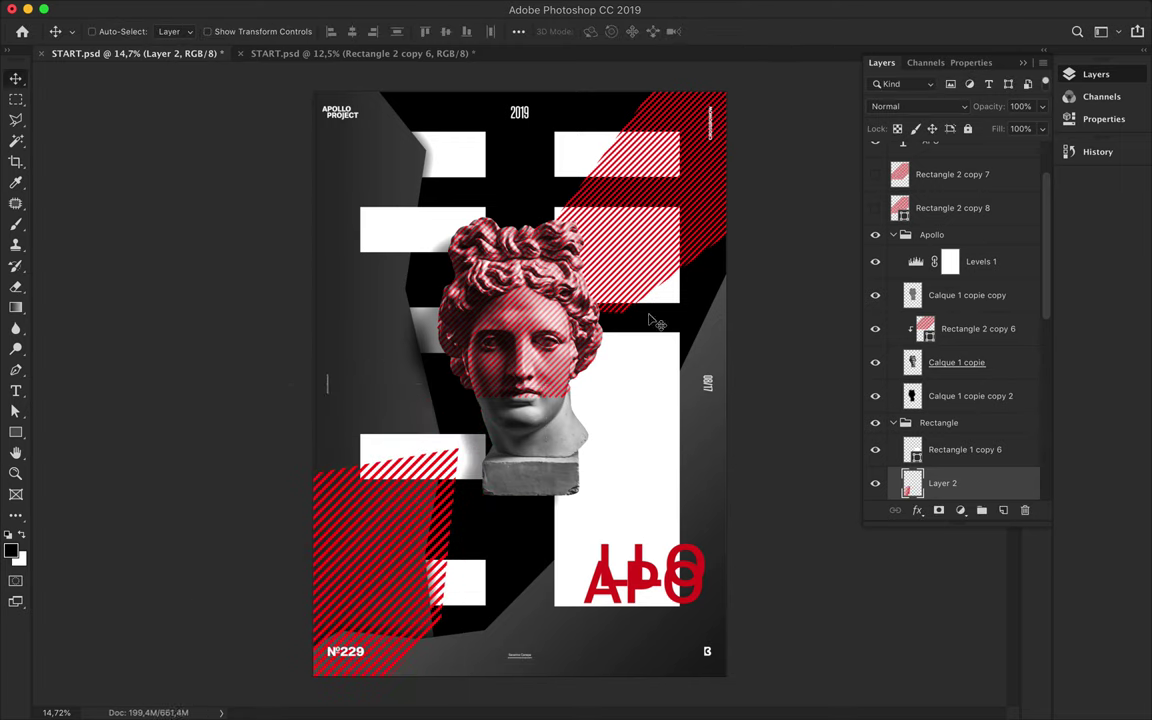
right_click(263, 268)
click(285, 273)
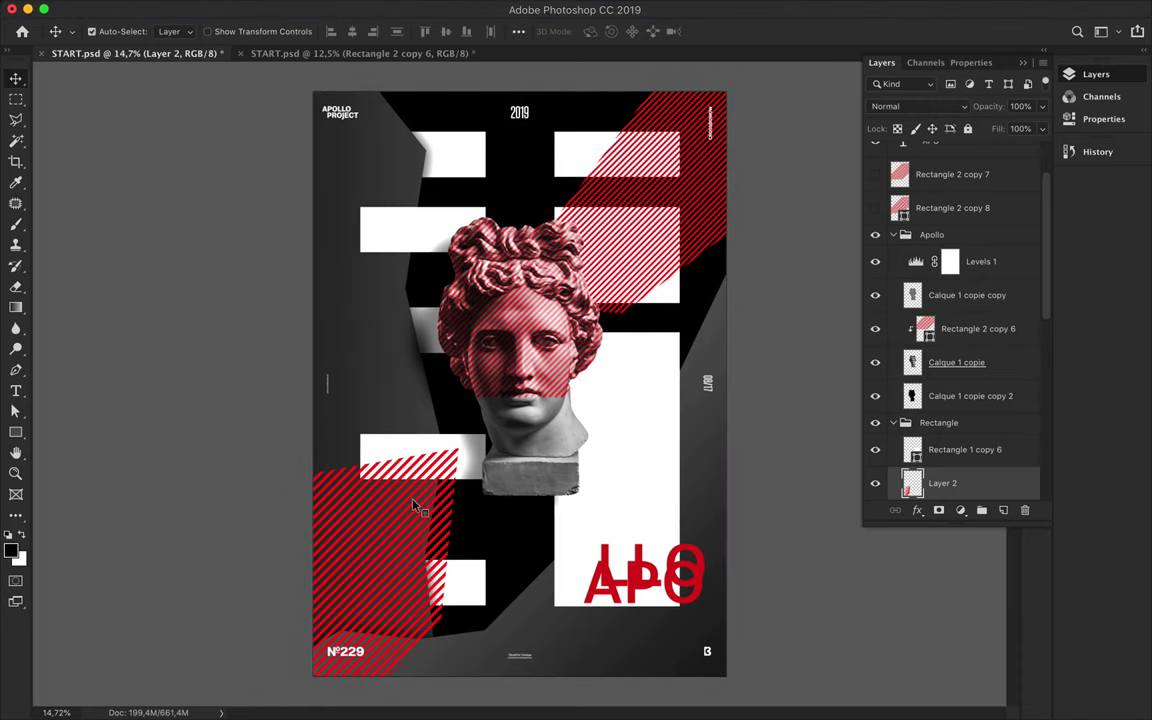
ctrl+click(417, 503)
mouse_move(394, 537)
mouse_down()
mouse_move(348, 548)
mouse_move(493, 601)
mouse_up()
scroll(503, 533, up, 2)
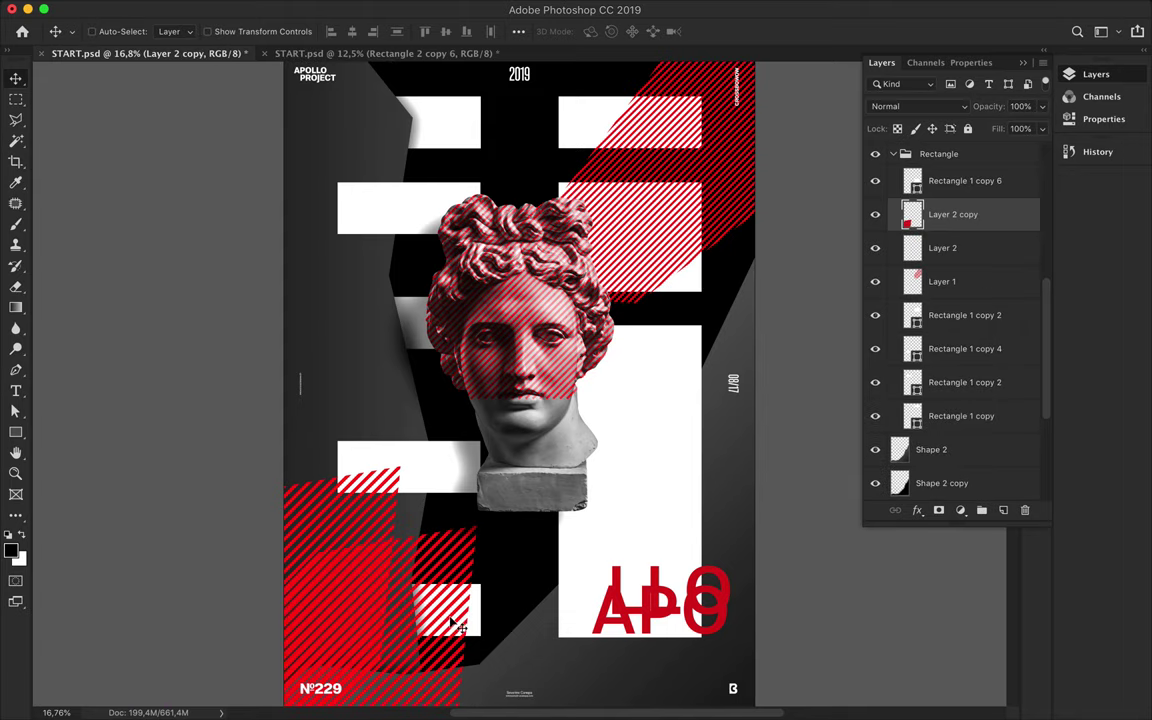
Trim an outlined area from the lower-left stripes with Polygonal Lasso and Delete
key(l)
click(432, 641)
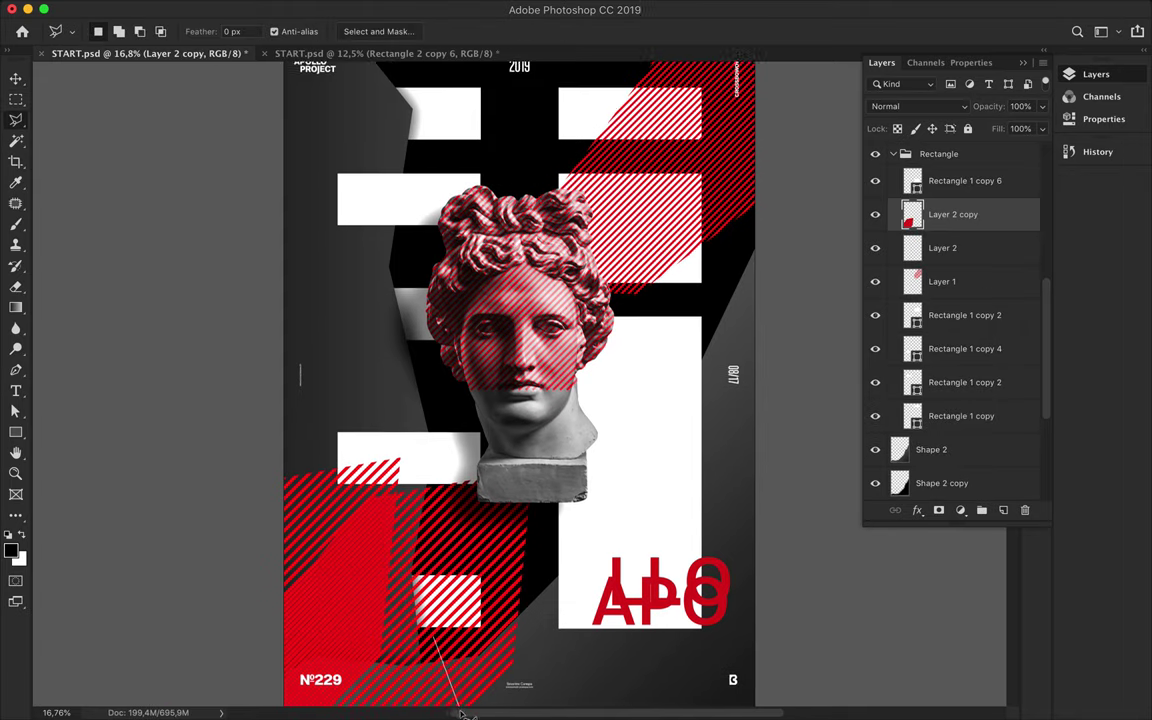
click(467, 700)
click(225, 685)
click(190, 517)
click(350, 396)
click(485, 394)
click(432, 515)
key(Delete)
key(v)
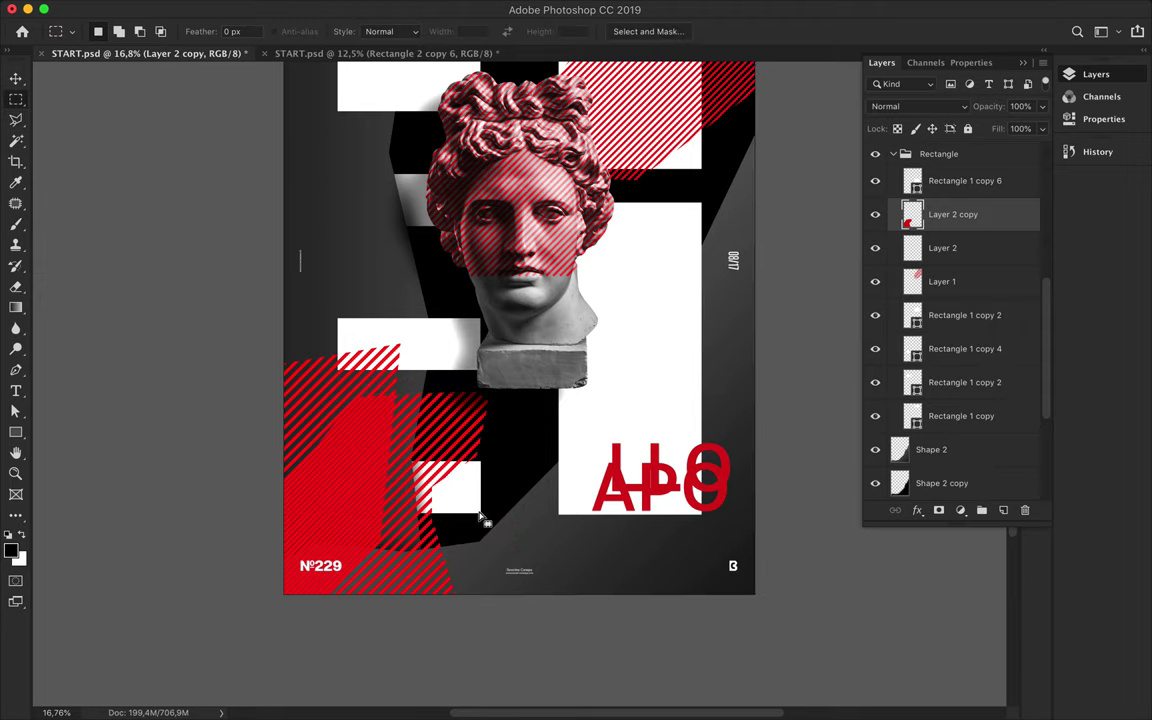
key(ctrl+d)
Lower Layer 2 copy in the stack, move it up, and delete its upper-left triangle of stripes
mouse_move(953, 214)
mouse_down()
mouse_move(984, 445)
mouse_move(944, 372)
mouse_up()
mouse_move(440, 409)
mouse_down()
mouse_move(497, 517)
mouse_move(505, 457)
mouse_up()
key(l)
click(520, 407)
click(361, 473)
click(418, 395)
click(520, 407)
key(Delete)
key(ctrl+d)
click(527, 412)
key(v)
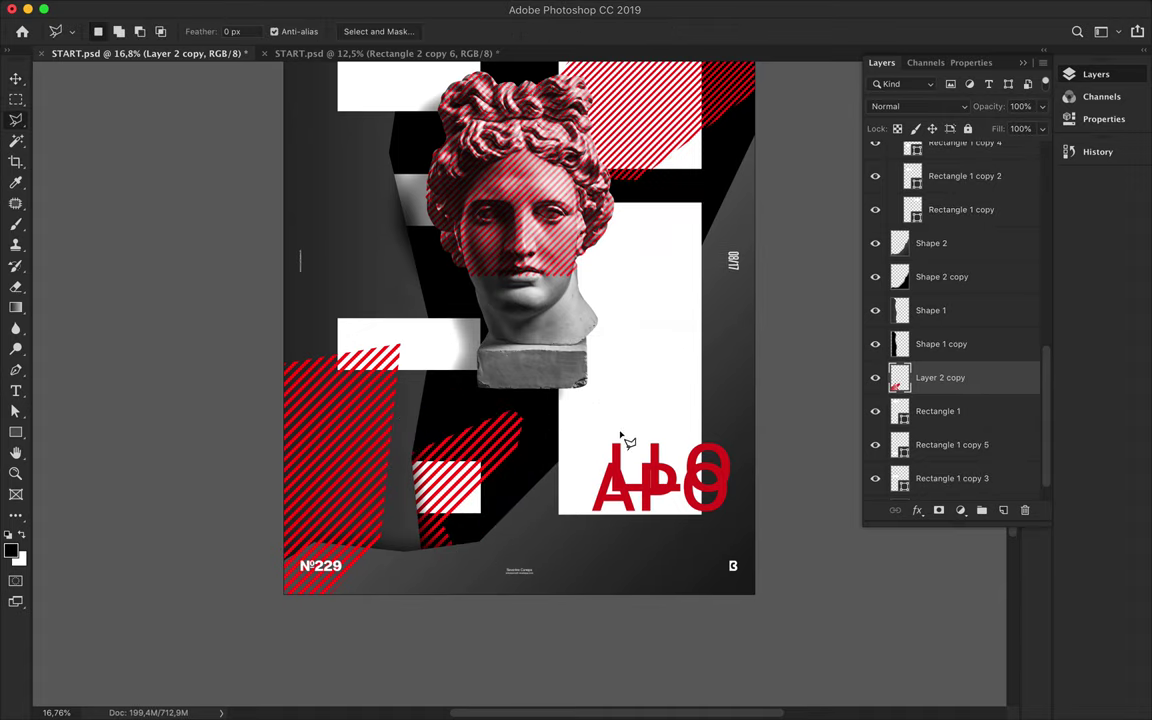
Move Rectangle 2 copy 6's hatching up so it covers only the top of the hair
scroll(620, 440, up, 3)
drag(557, 349, 537, 193)
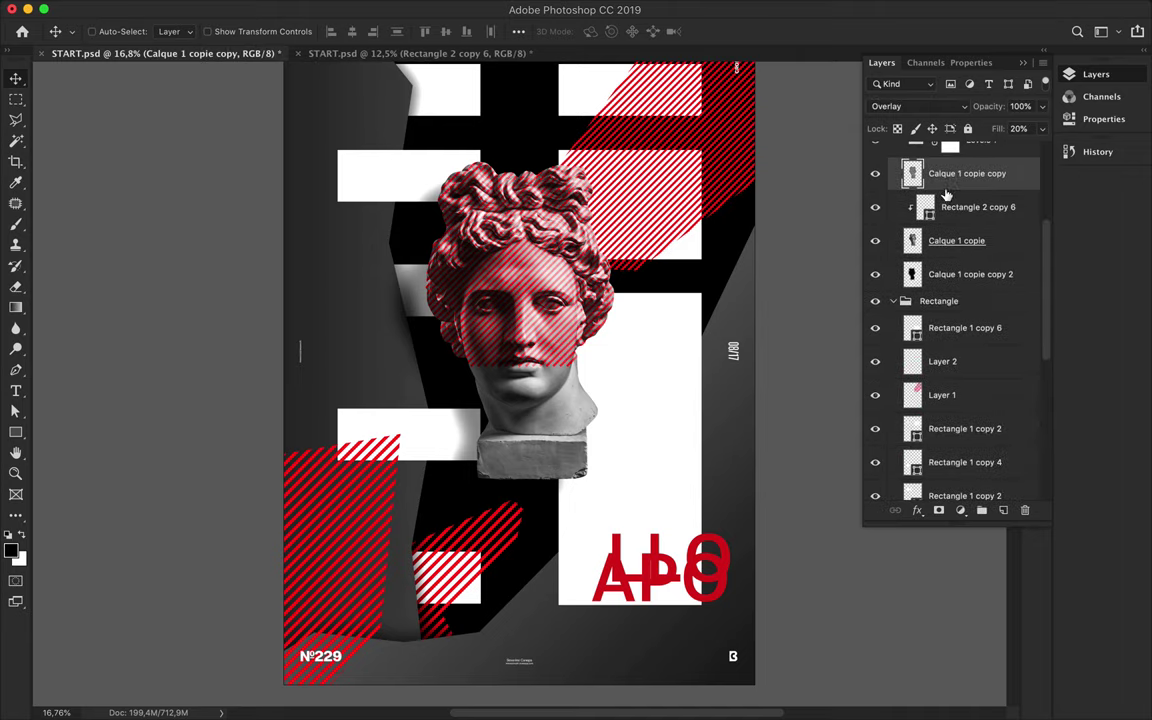
drag(538, 193, 540, 200)
key(ctrl+0)
drag(585, 335, 590, 295)
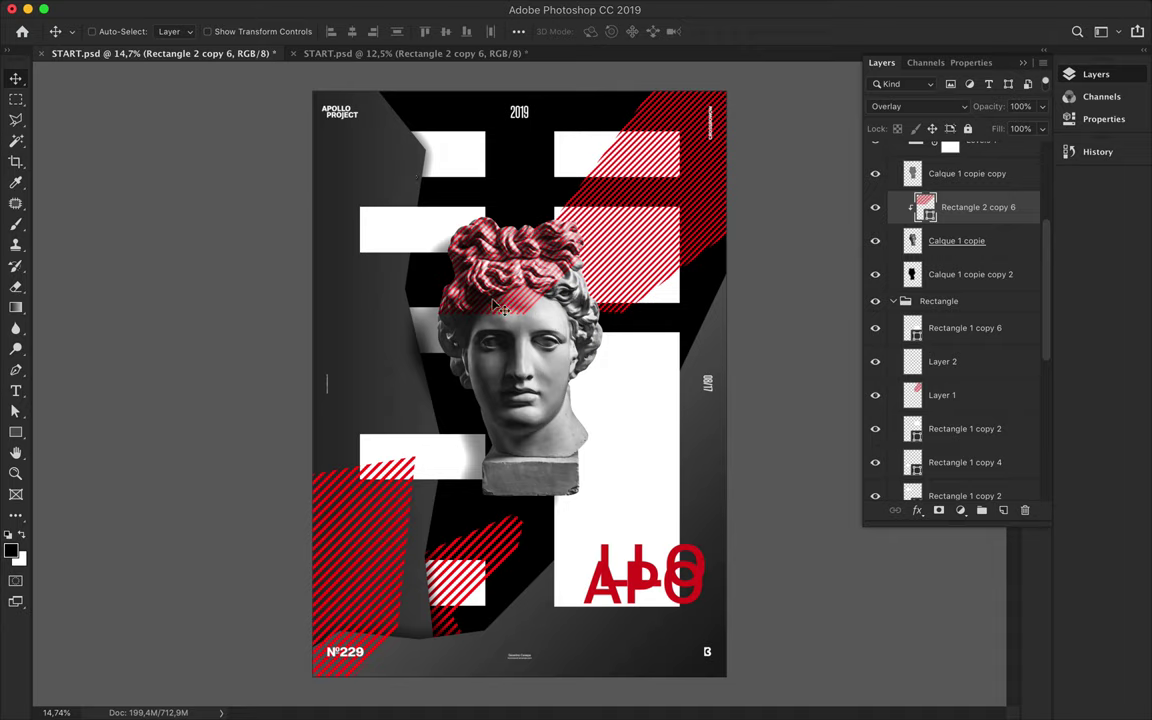
Shorten the small upper-left white bar and stretch the right white column up to the top edge
click(458, 165)
key(ctrl+t)
drag(420, 131, 420, 155)
key(Return)
key(ctrl+t)
drag(617, 131, 614, 91)
key(Return)
Set both the APO and LLO text layers to the Bold font style
ctrl+click(643, 594)
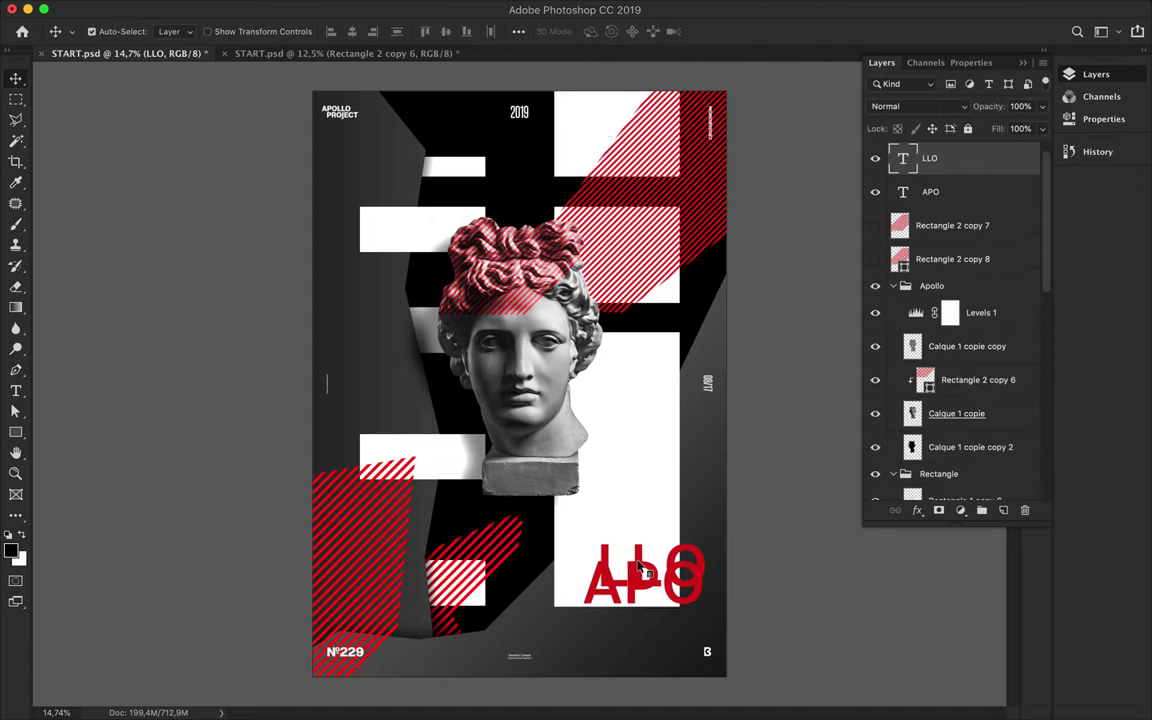
shift+click(944, 190)
key(t)
click(338, 33)
text(Bold)
key(Return)
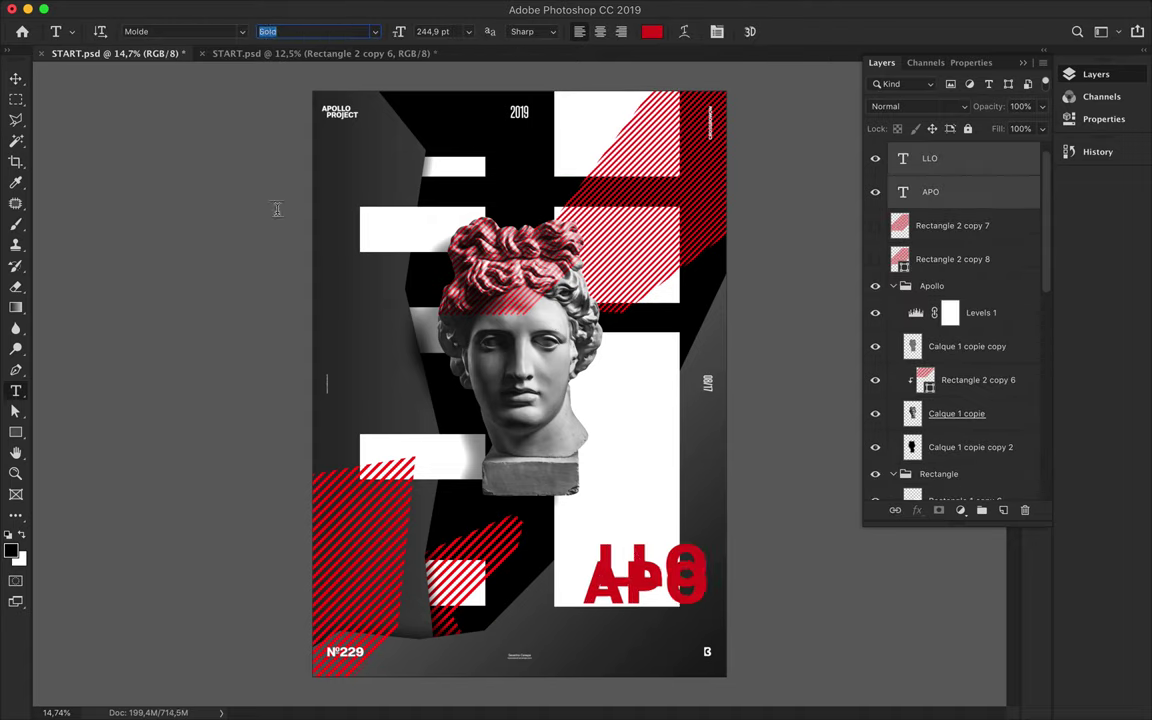
key(v)
Place APO at the top left and LLO at the bottom right, then rasterize both titles
drag(645, 575, 607, 402)
drag(687, 587, 440, 187)
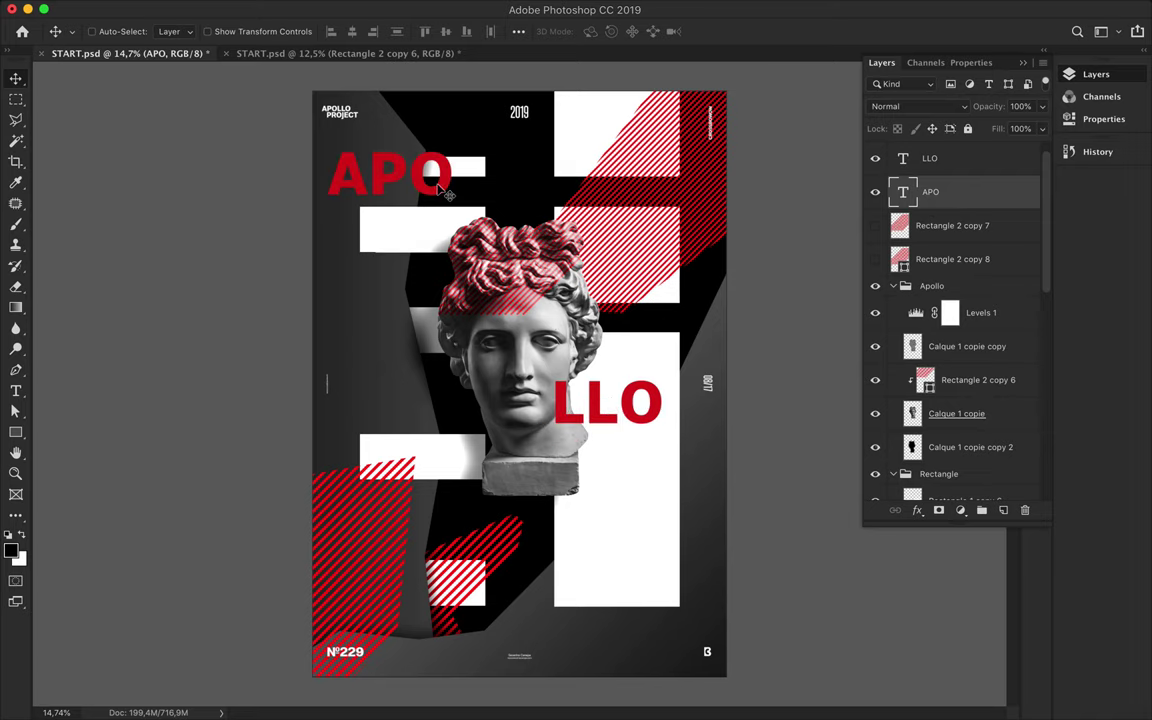
drag(585, 385, 632, 610)
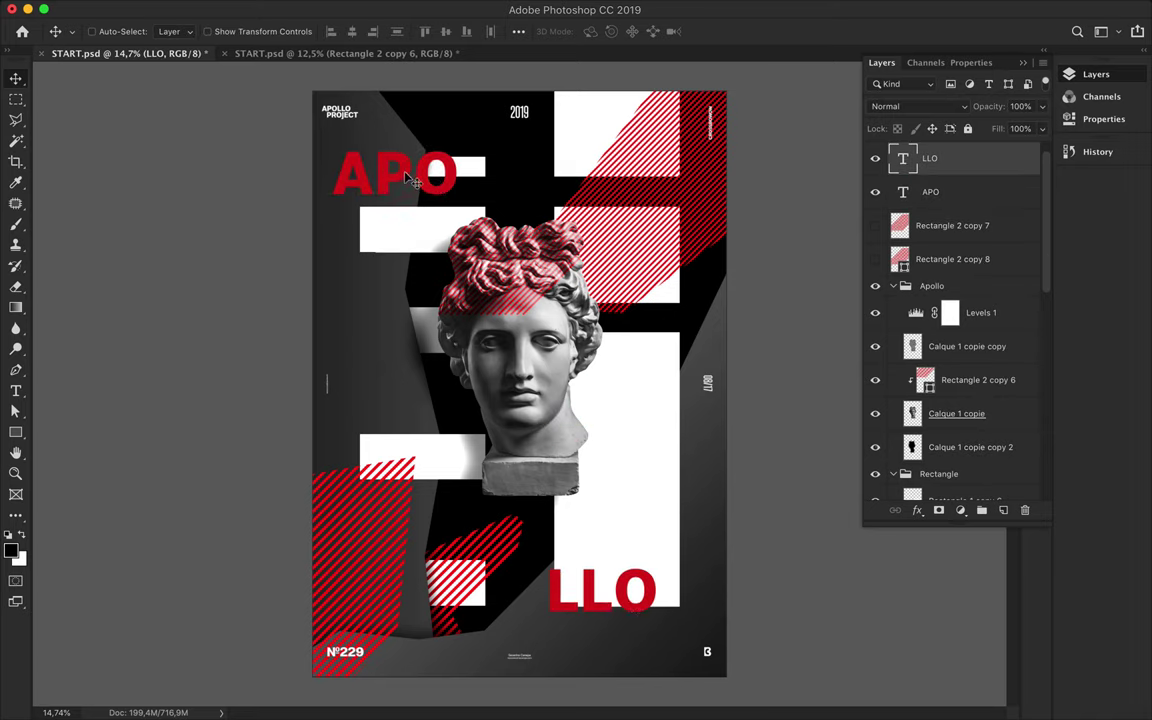
shift+click(944, 191)
right_click(930, 191)
click(771, 419)
Cut the top slice of APO onto its own layer and shift it right
key(l)
click(331, 180)
click(336, 150)
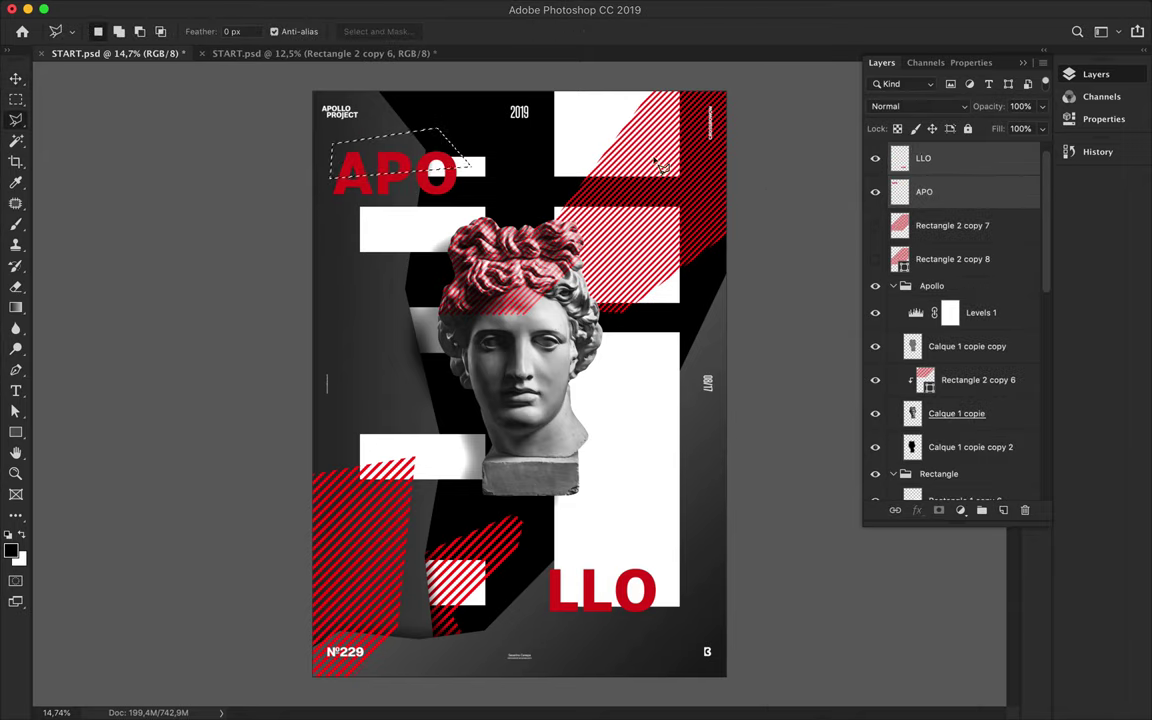
key(ctrl+j)
key(v)
drag(372, 140, 418, 162)
Cut a slice through LLO onto its own layer and shift it slightly left
key(alt+bracketright)
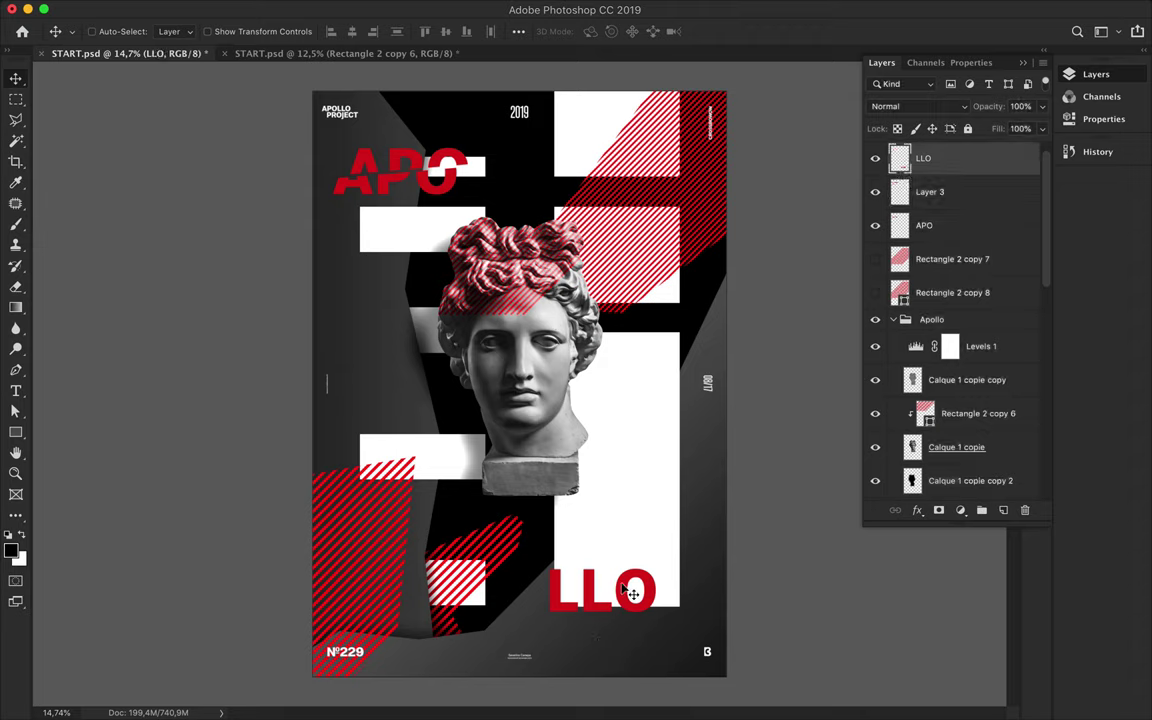
key(l)
click(580, 540)
click(665, 600)
double_click(510, 585)
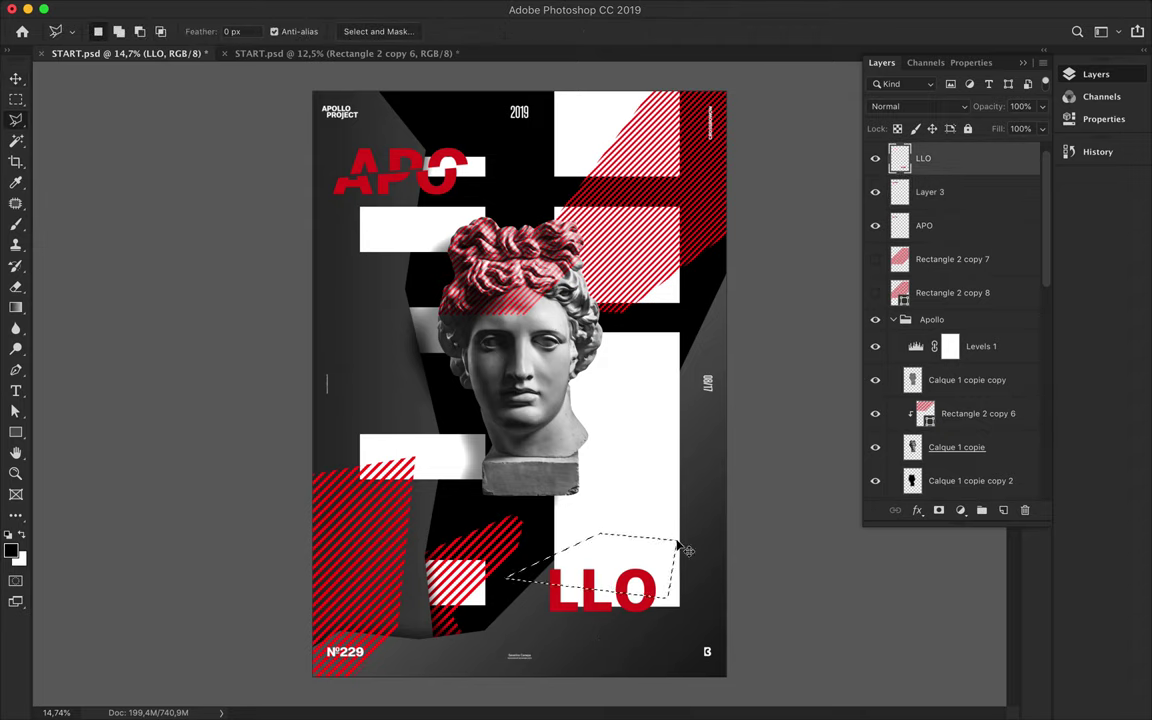
key(ctrl+j)
key(v)
drag(636, 588, 620, 585)
shift+click(973, 190)
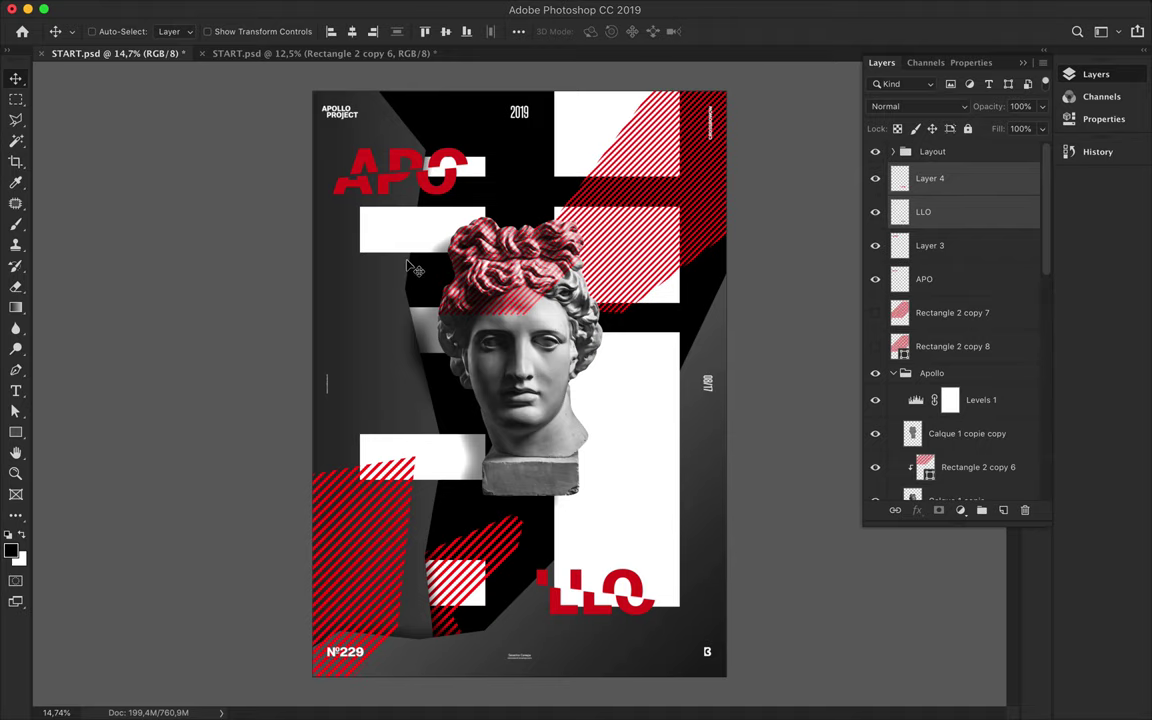
key(p)
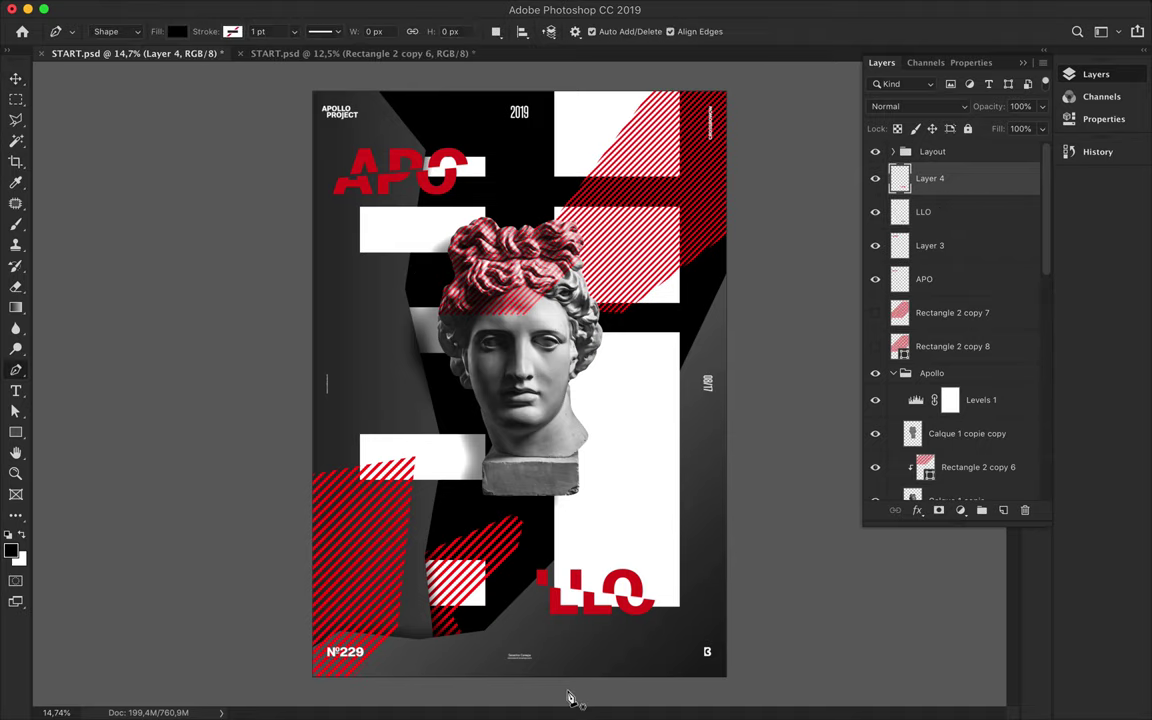
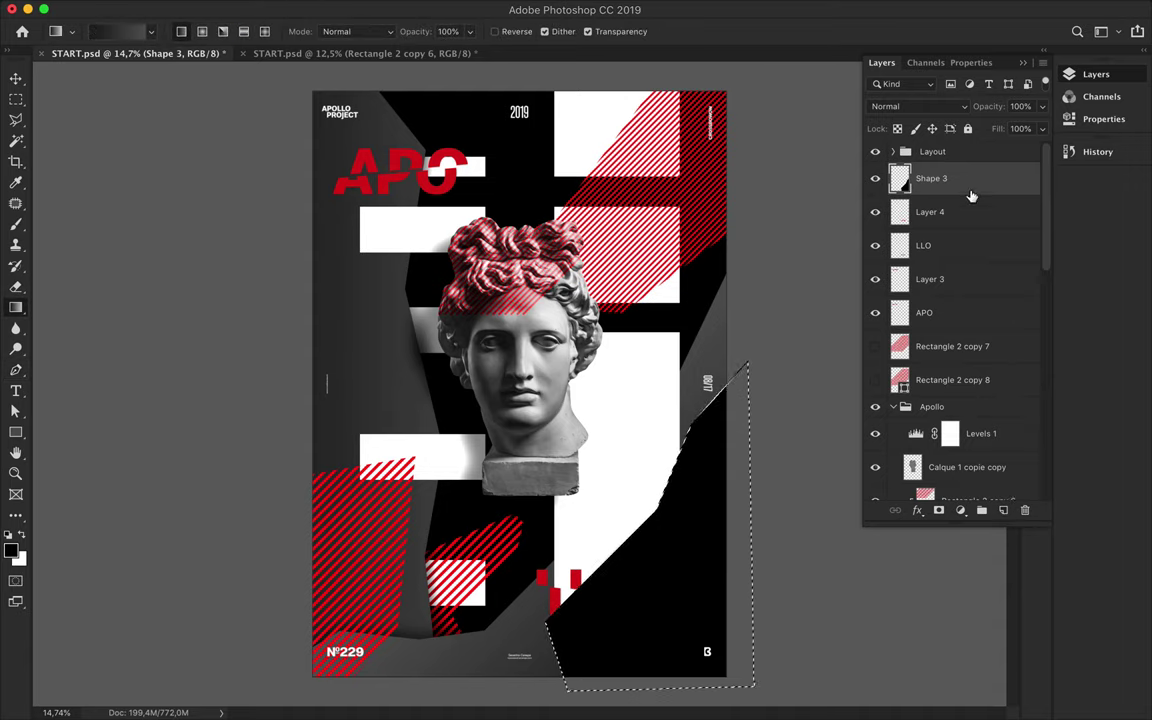
Duplicate Shape 3 and fill the copy's selection with a grey gradient, then deselect
key(ctrl+j)
drag(676, 600, 553, 515)
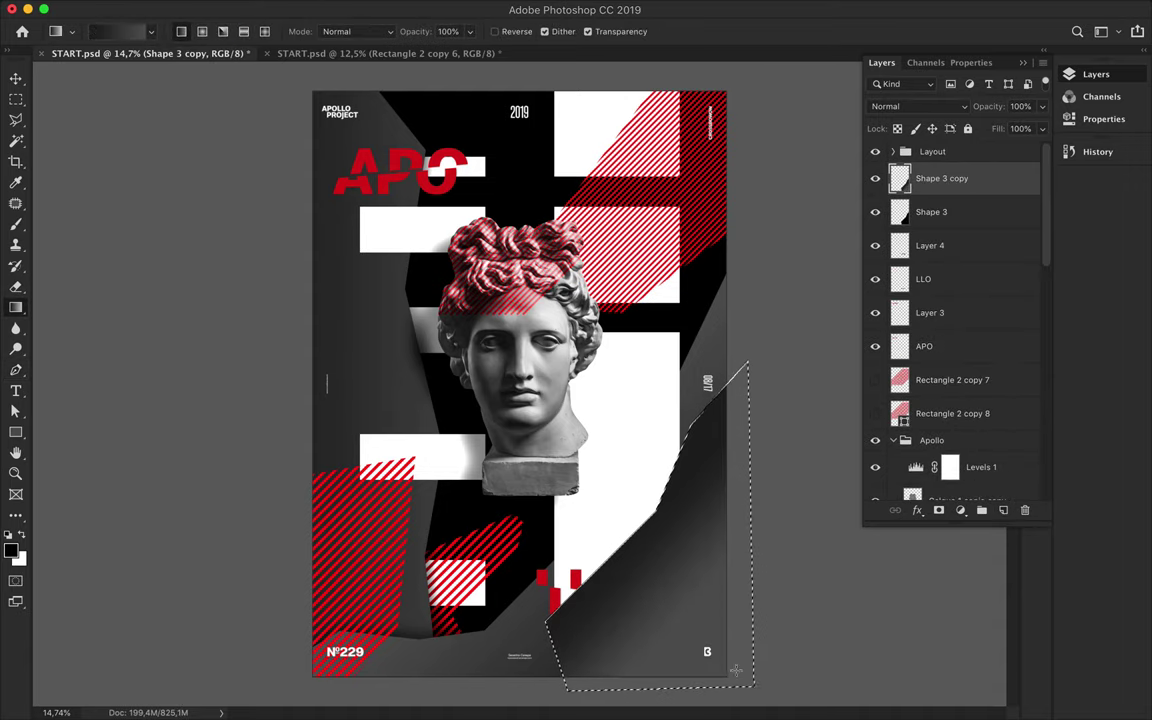
drag(543, 447, 772, 685)
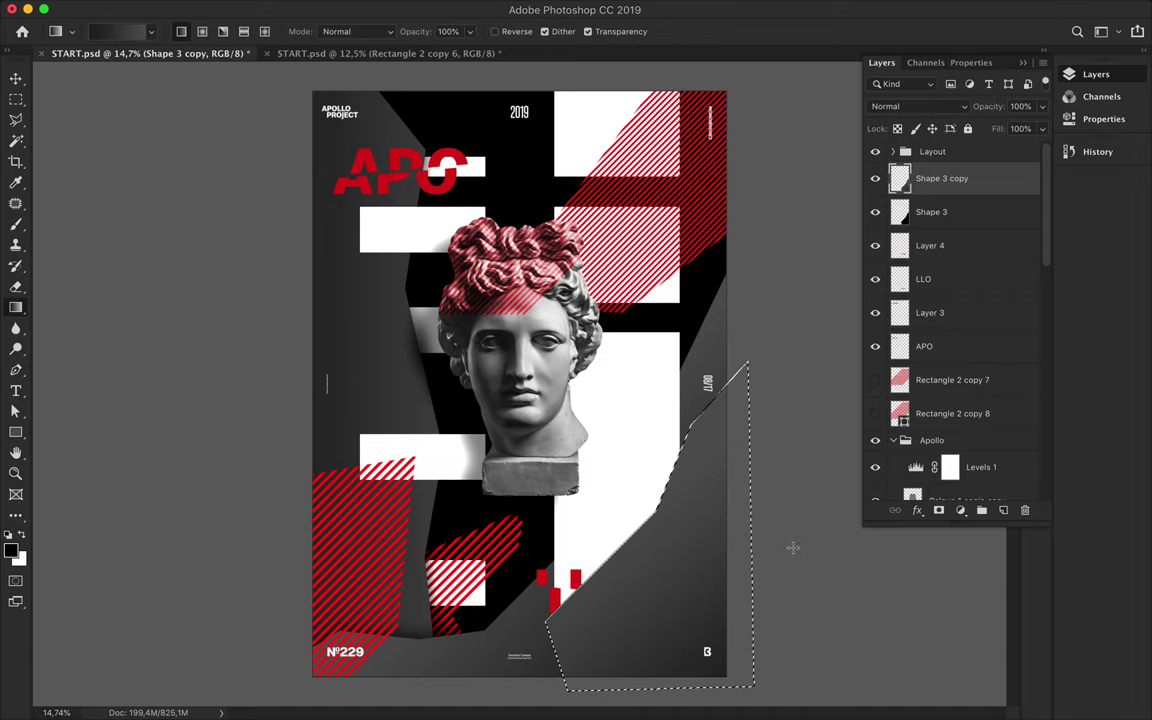
key(m)
key(ctrl+d)
Move Shape 3 and Shape 3 copy below Layer 3 so the red LLO lettering shows
click(940, 220)
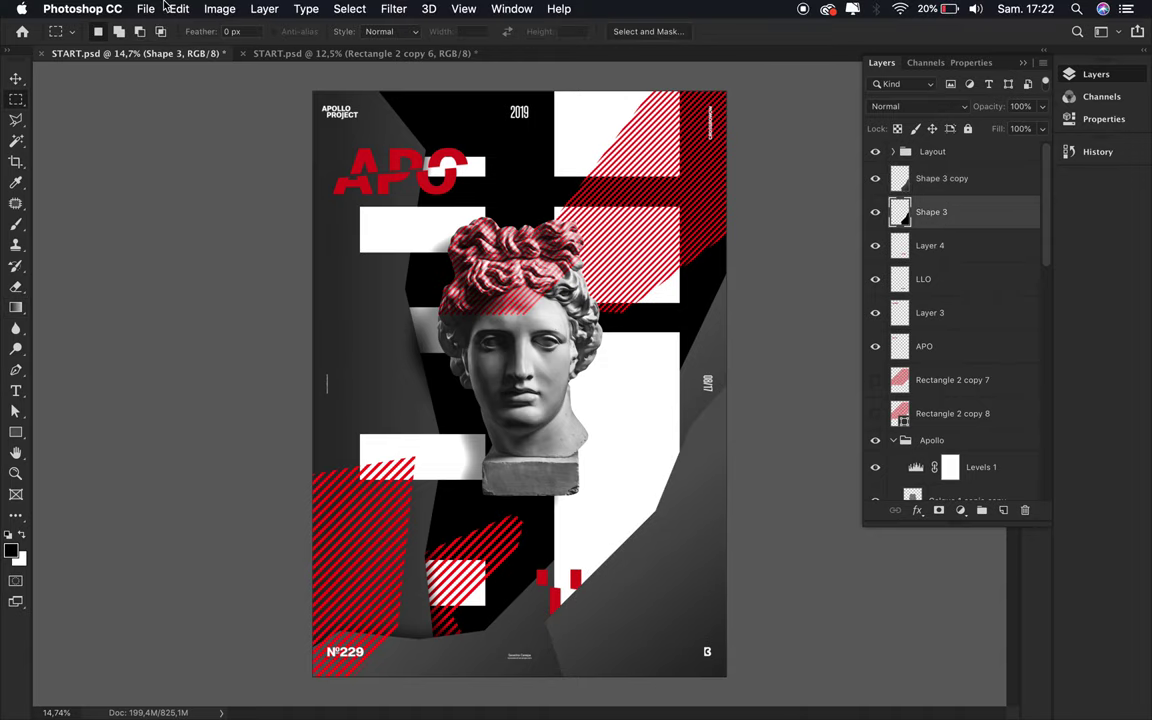
click(150, 8)
click(440, 38)
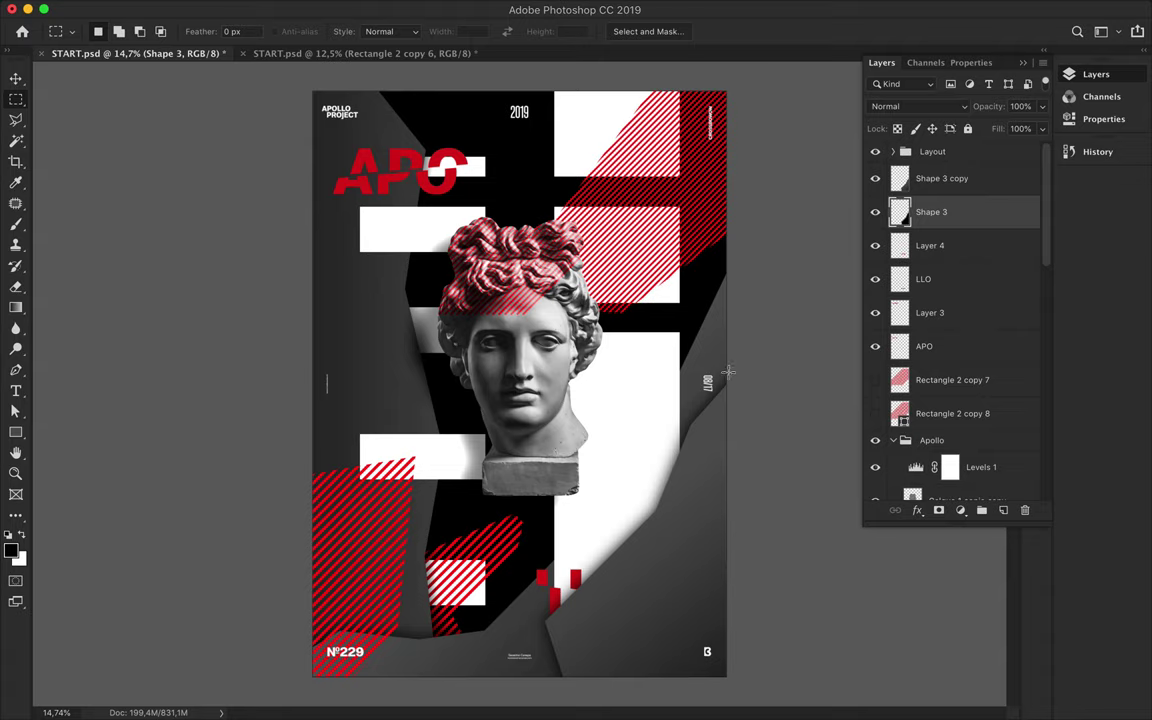
shift+click(942, 178)
drag(942, 178, 956, 340)
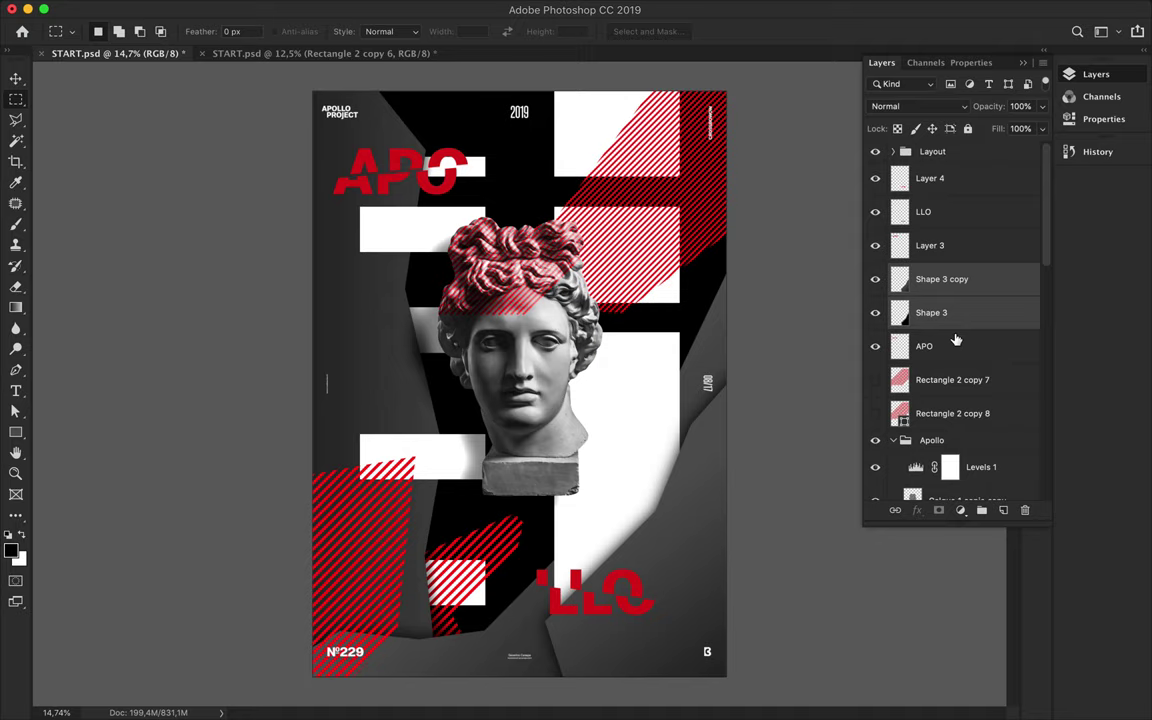
key(p)
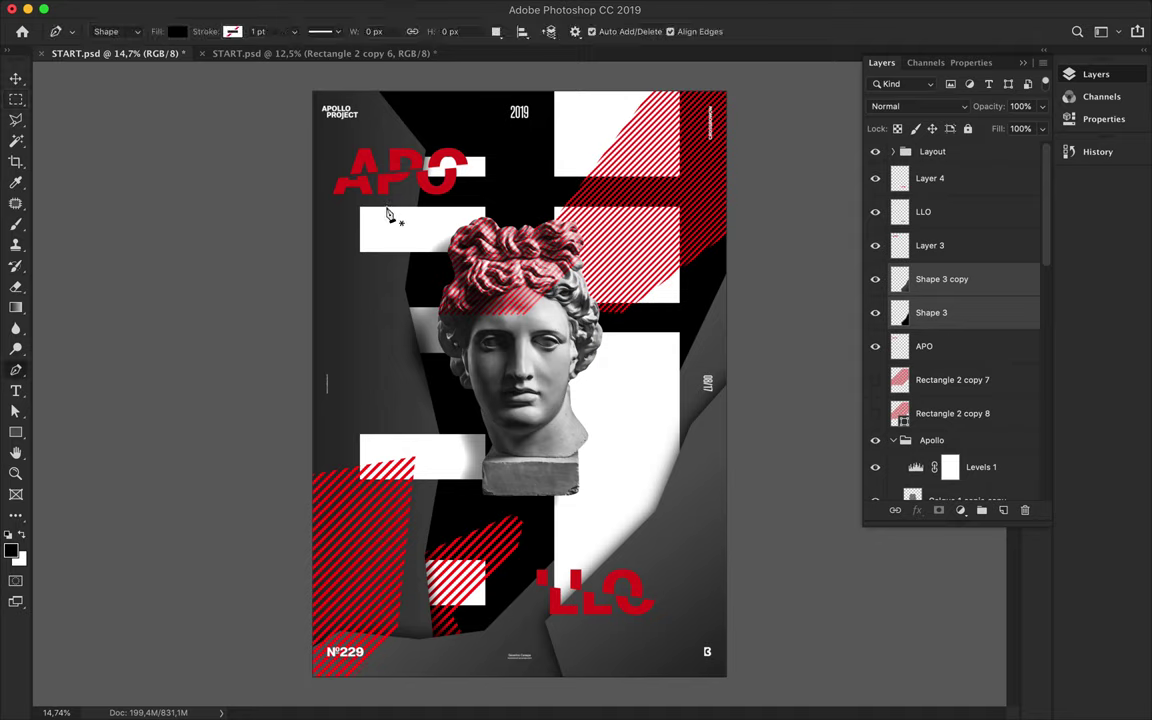
Reposition the striped hatched shape of Layer 2 with Free Transform
key(v)
ctrl+click(712, 190)
ctrl+click(393, 543)
key(ctrl+t)
mouse_move(228, 359)
mouse_down()
mouse_move(340, 502)
mouse_move(332, 490)
mouse_move(345, 628)
mouse_up()
key(Return)
Duplicate the hatched shape into the lower middle and nudge the red hatching about 50 px down
key(ctrl+j)
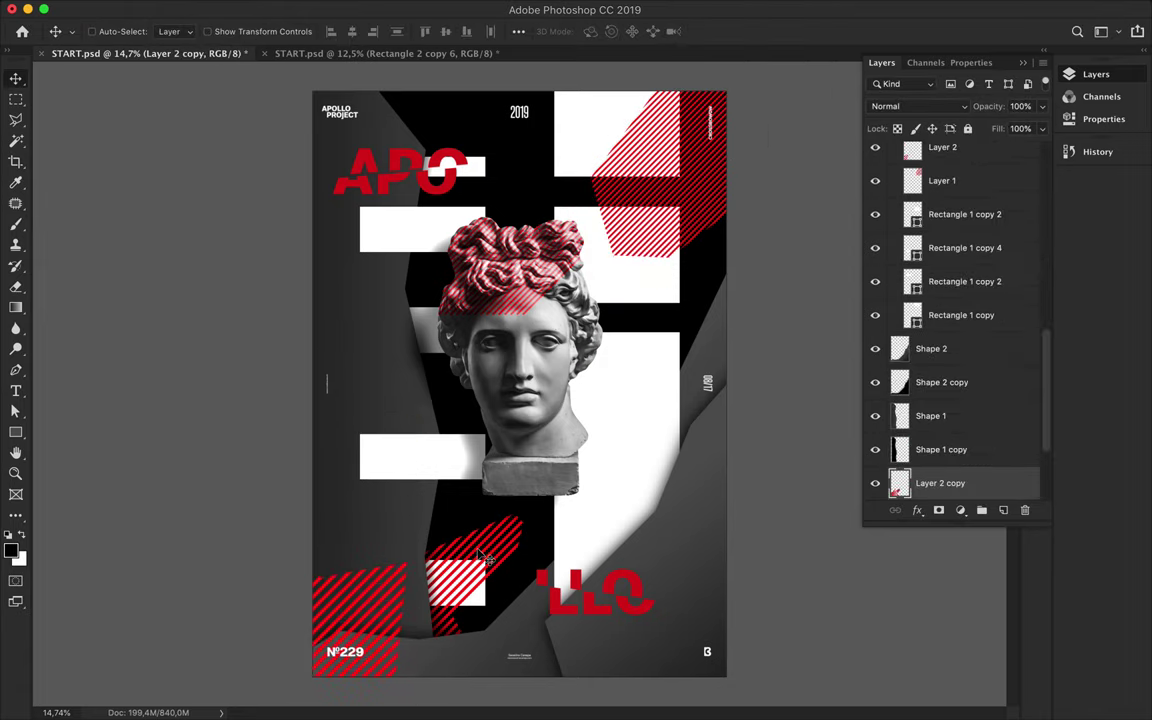
drag(437, 500, 470, 530)
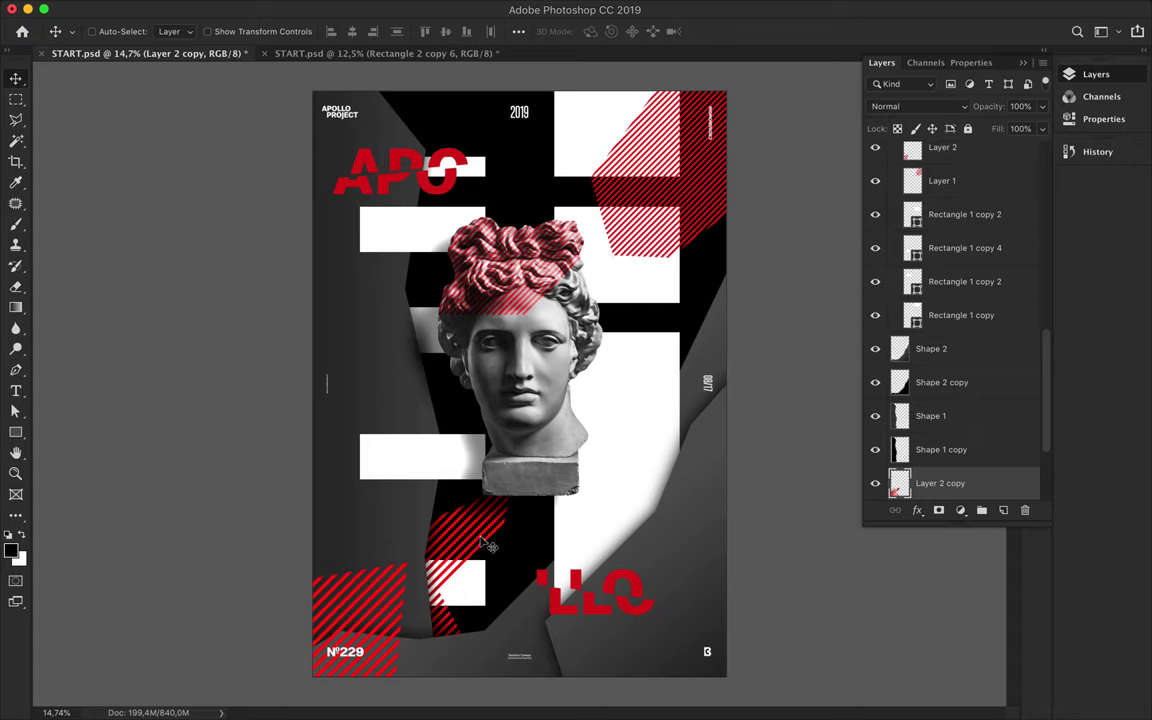
drag(706, 232, 711, 283)
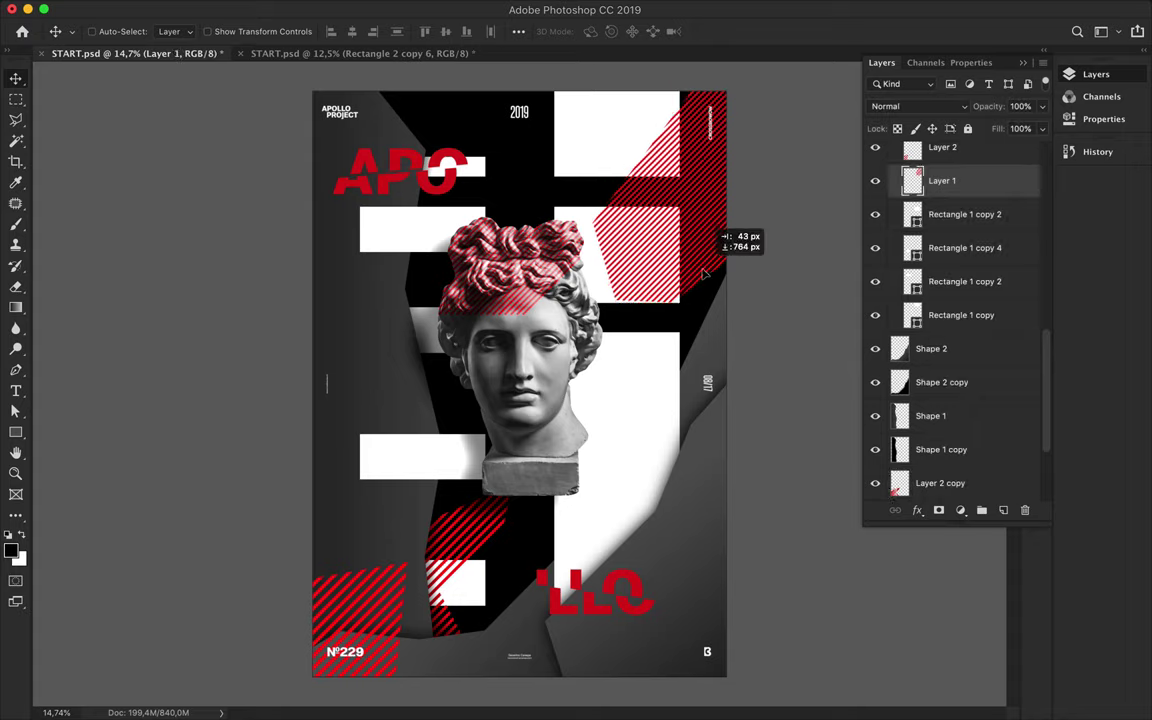
click(372, 287)
Draw a closed angular Pen shape running down the left side of the statue
key(p)
click(408, 227)
click(419, 233)
click(416, 285)
click(428, 320)
click(445, 416)
click(427, 492)
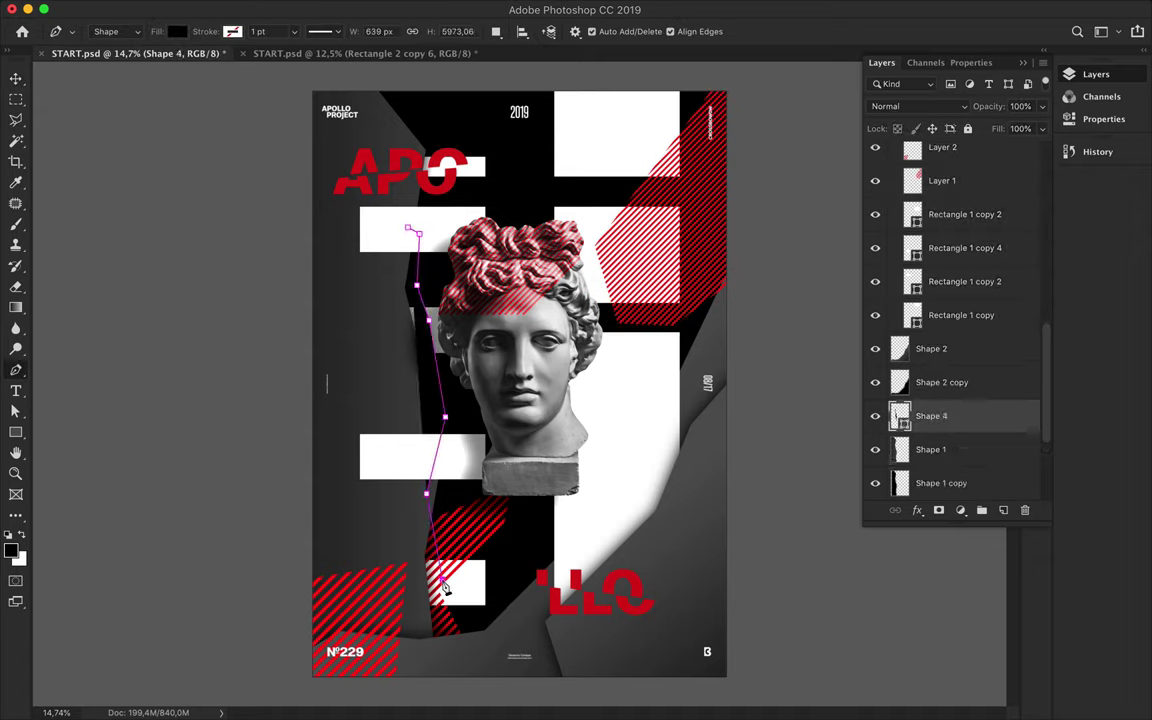
click(441, 583)
click(441, 640)
click(403, 640)
click(382, 228)
click(408, 227)
Fill the new shape with red and move it below Shape 1 copy in the layer stack
key(a)
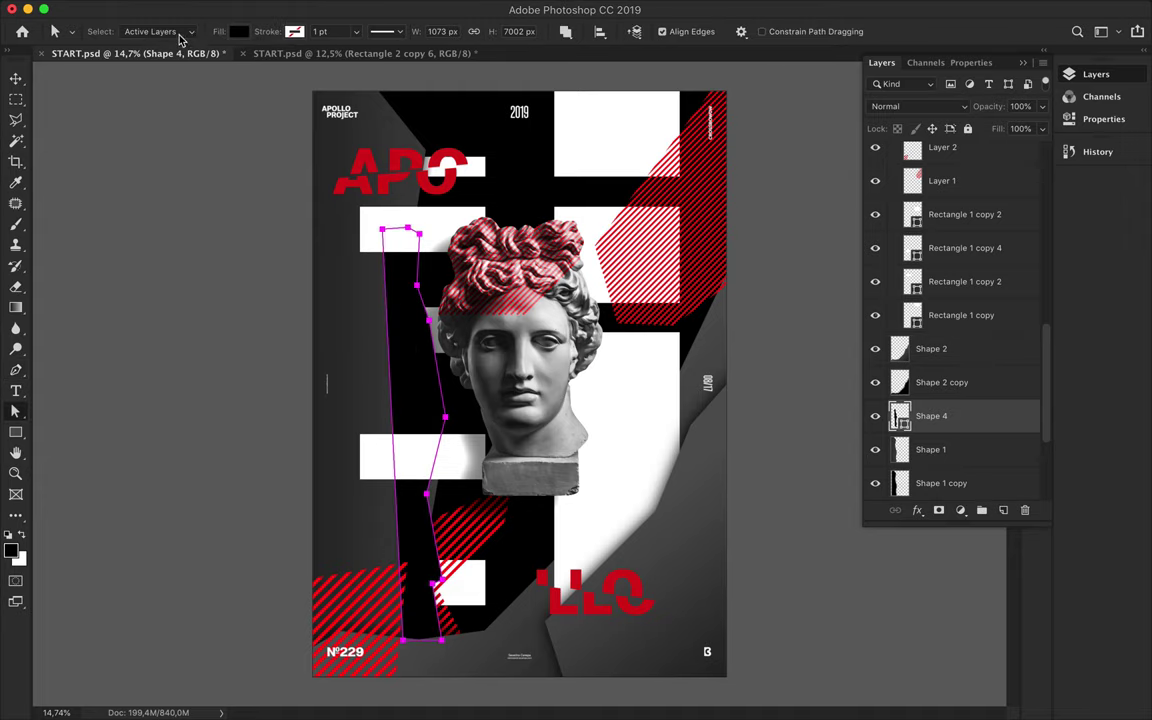
click(238, 31)
click(150, 110)
key(v)
drag(931, 416, 931, 497)
key(a)
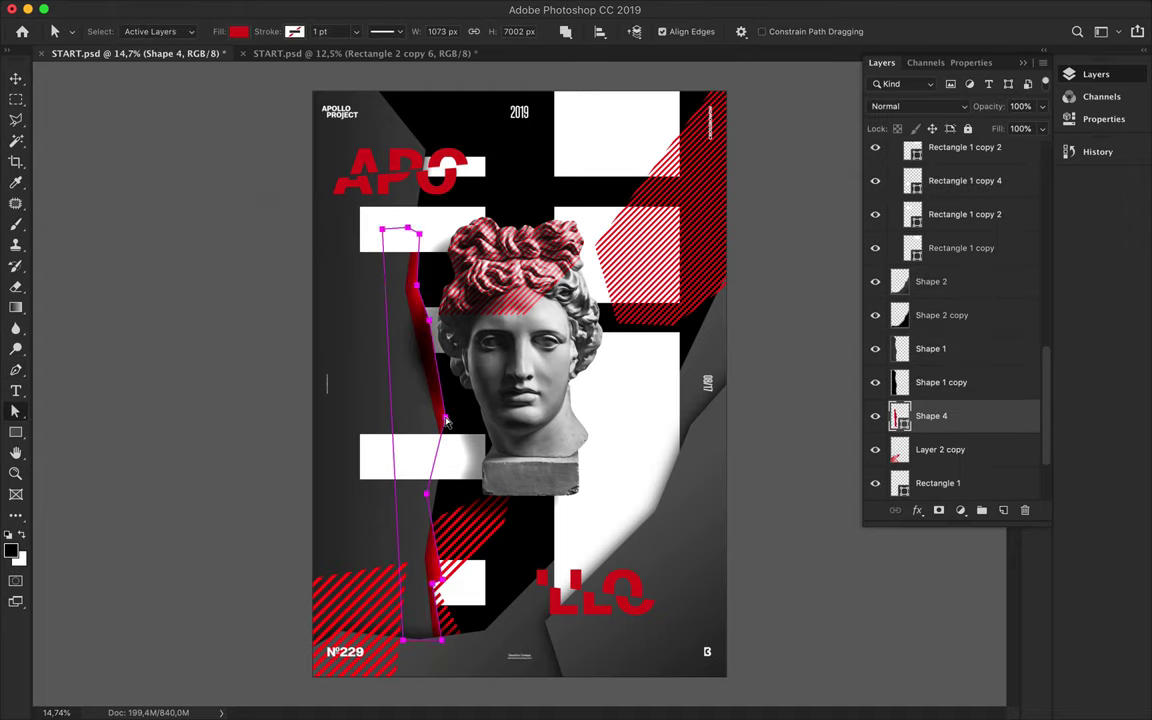
Set the Calque 1 copie copy 2 statue overlay to Multiply blend mode
key(v)
click(389, 364)
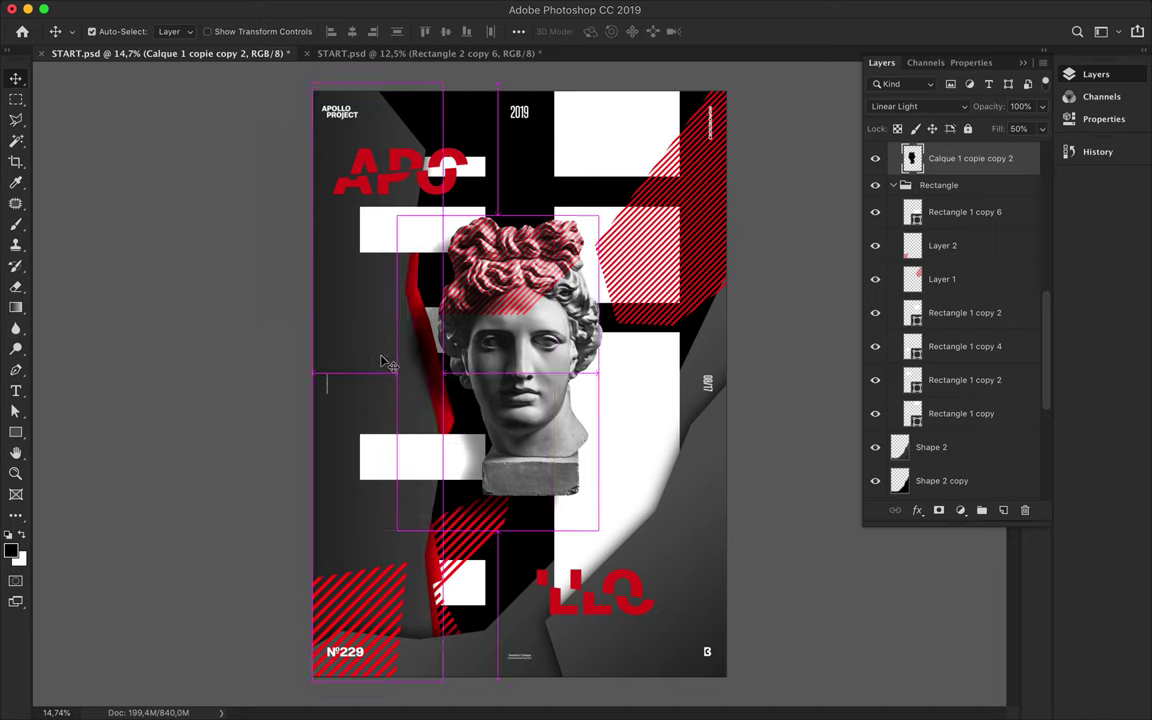
click(918, 106)
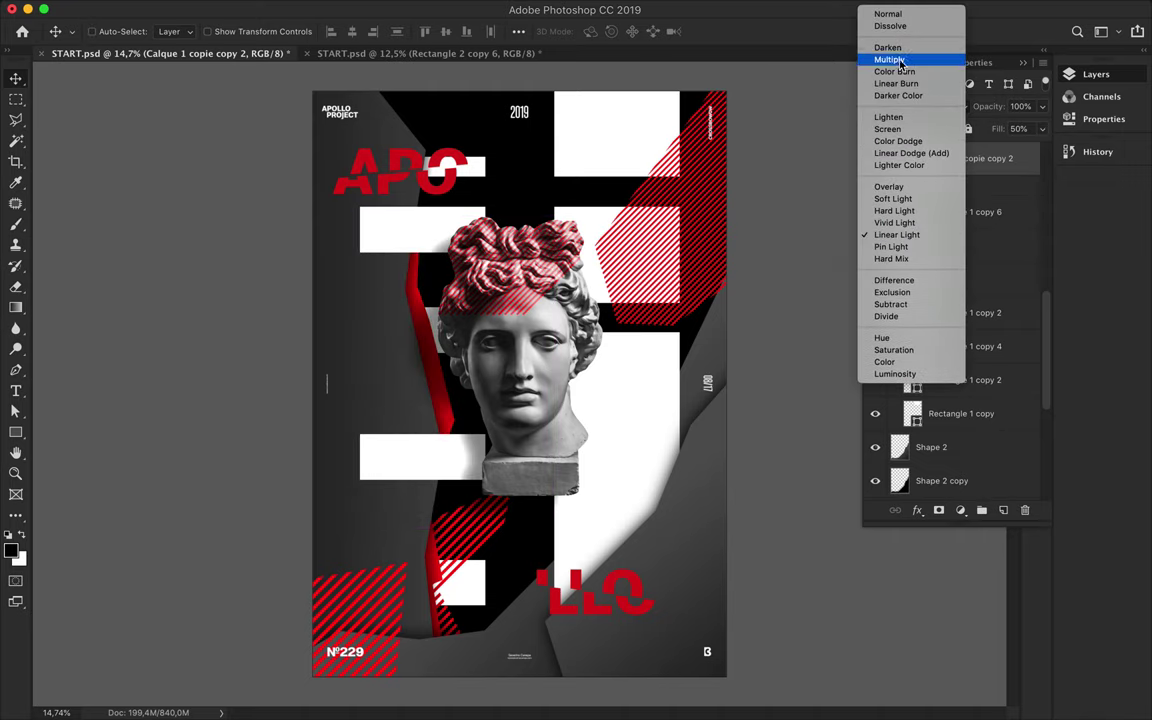
click(900, 62)
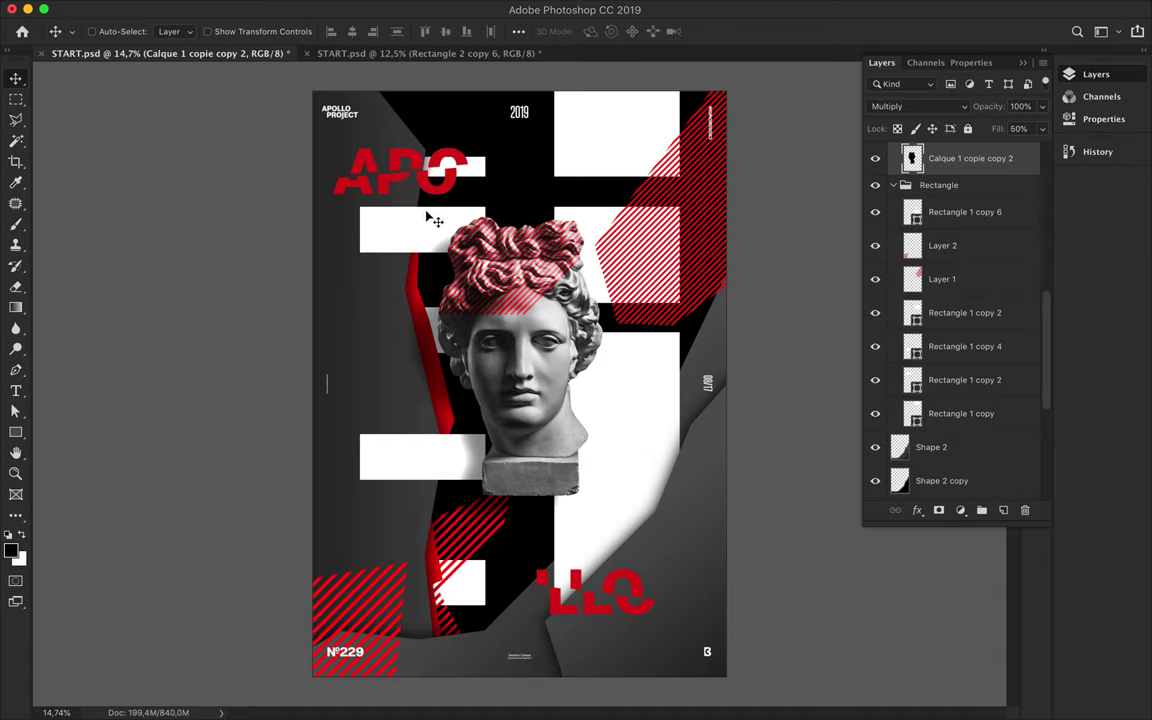
Shrink the Rectangle 1 copy 6 block's height to about 78%
key(ctrl+plus)
ctrl+click(635, 398)
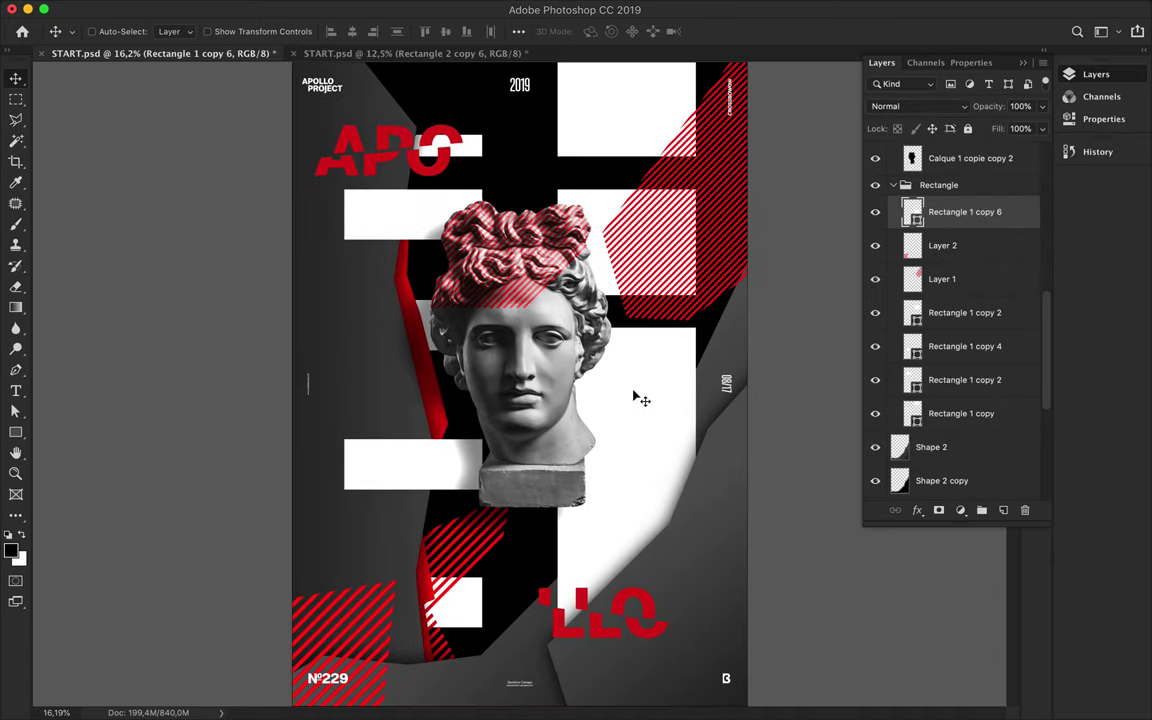
key(ctrl+t)
drag(627, 607, 627, 545)
key(Return)
key(ctrl+0)
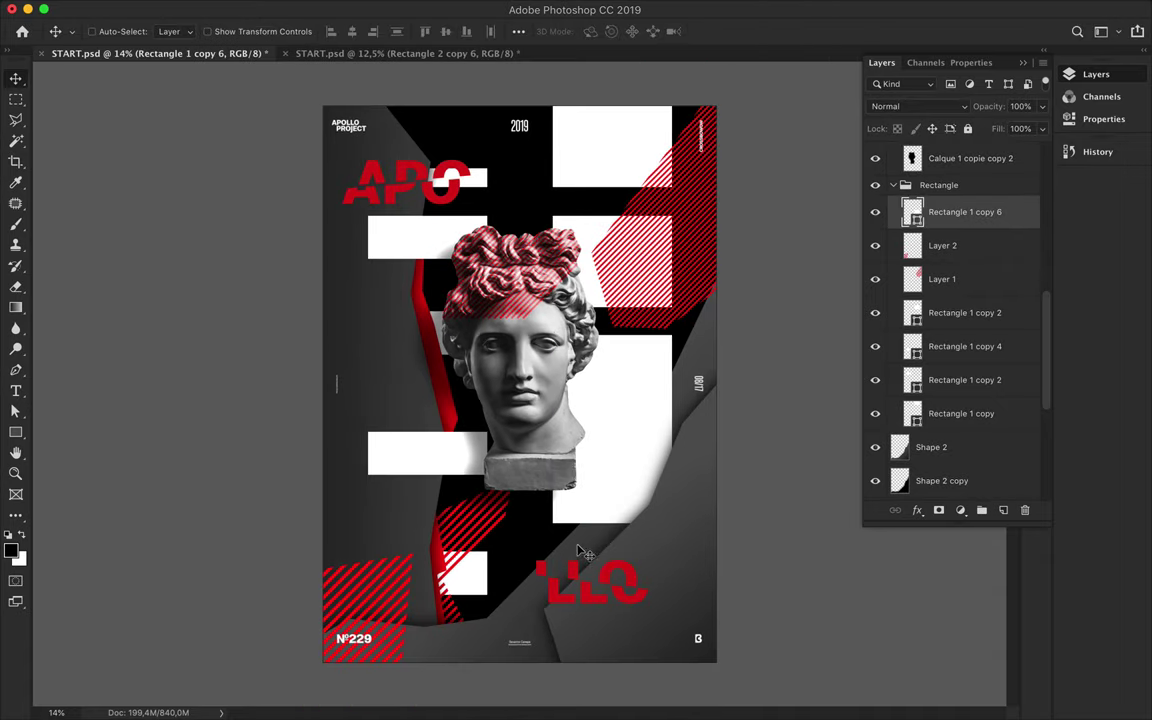
ctrl+click(597, 560)
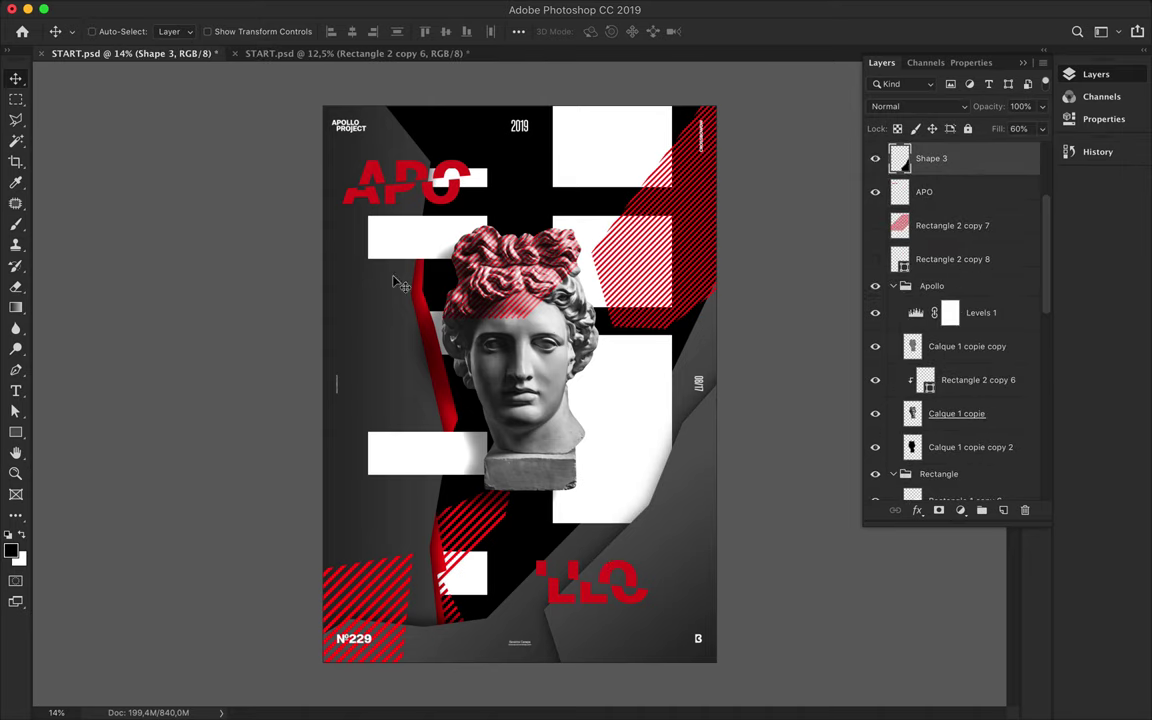
Draw a thin red rectangle bar below APO and position a copy beneath it
scroll(365, 333, up, 3)
key(u)
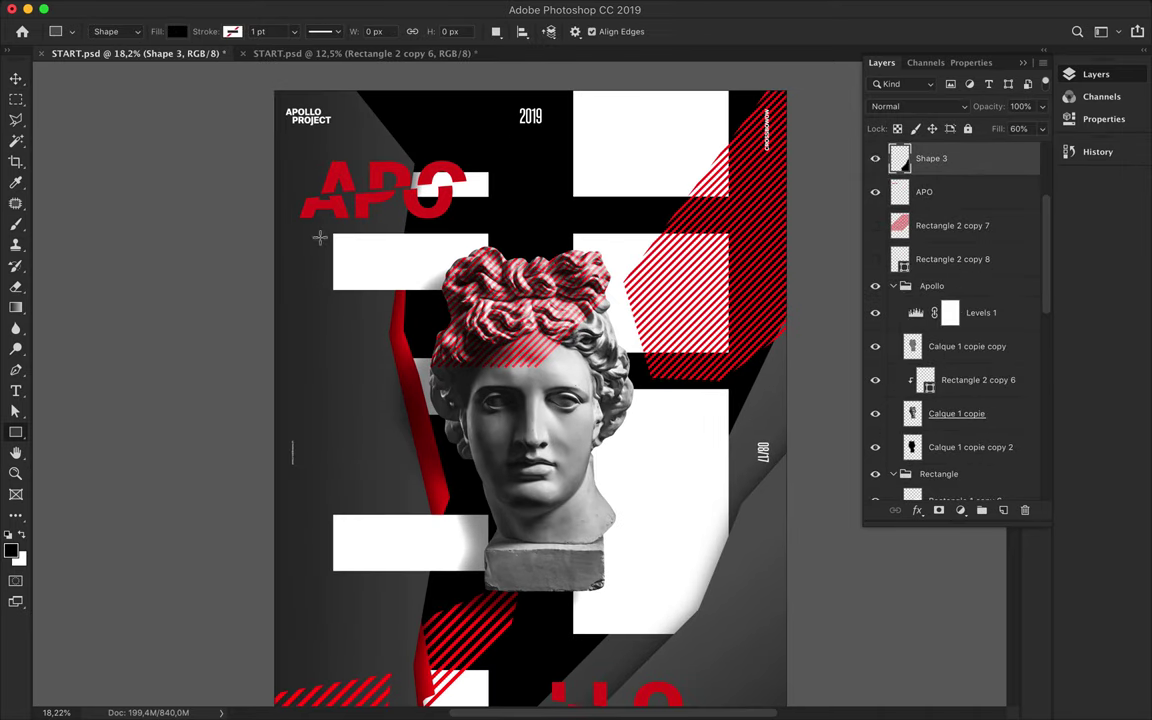
click(177, 31)
mouse_move(319, 236)
mouse_down()
mouse_move(397, 245)
mouse_move(386, 254)
mouse_move(424, 278)
mouse_move(385, 275)
mouse_up()
key(v)
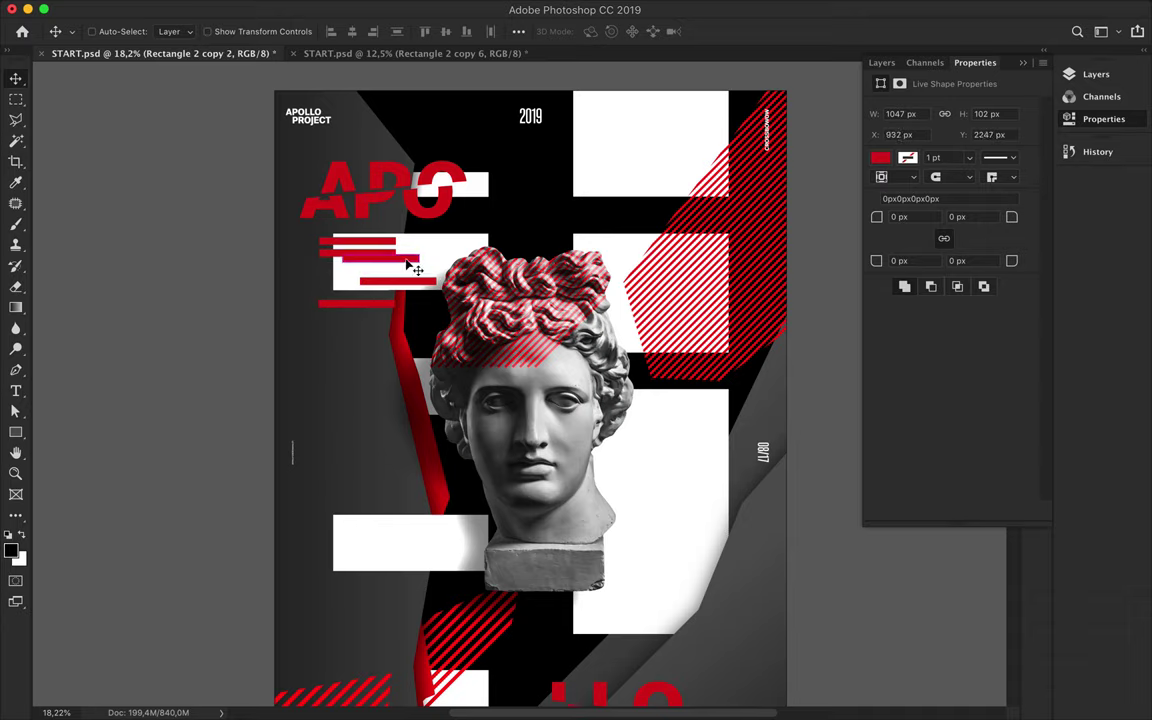
drag(385, 275, 385, 290)
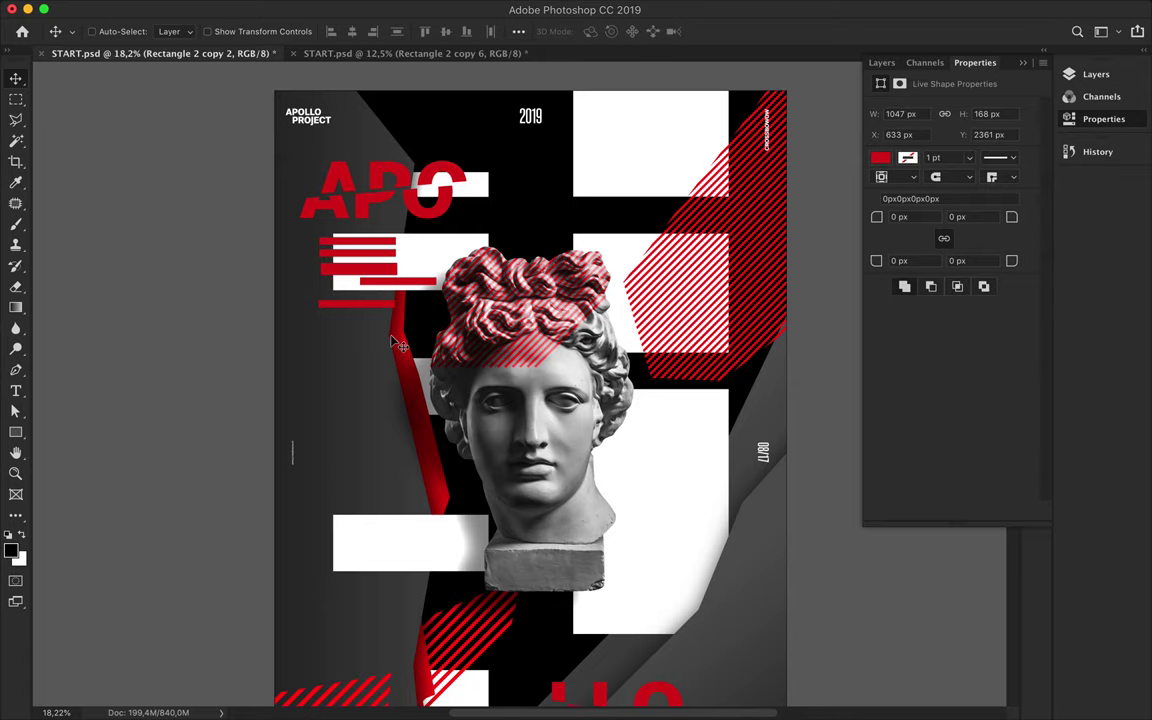
Make one red bar taller and another thinner with Free Transform
scroll(398, 345, up, 2)
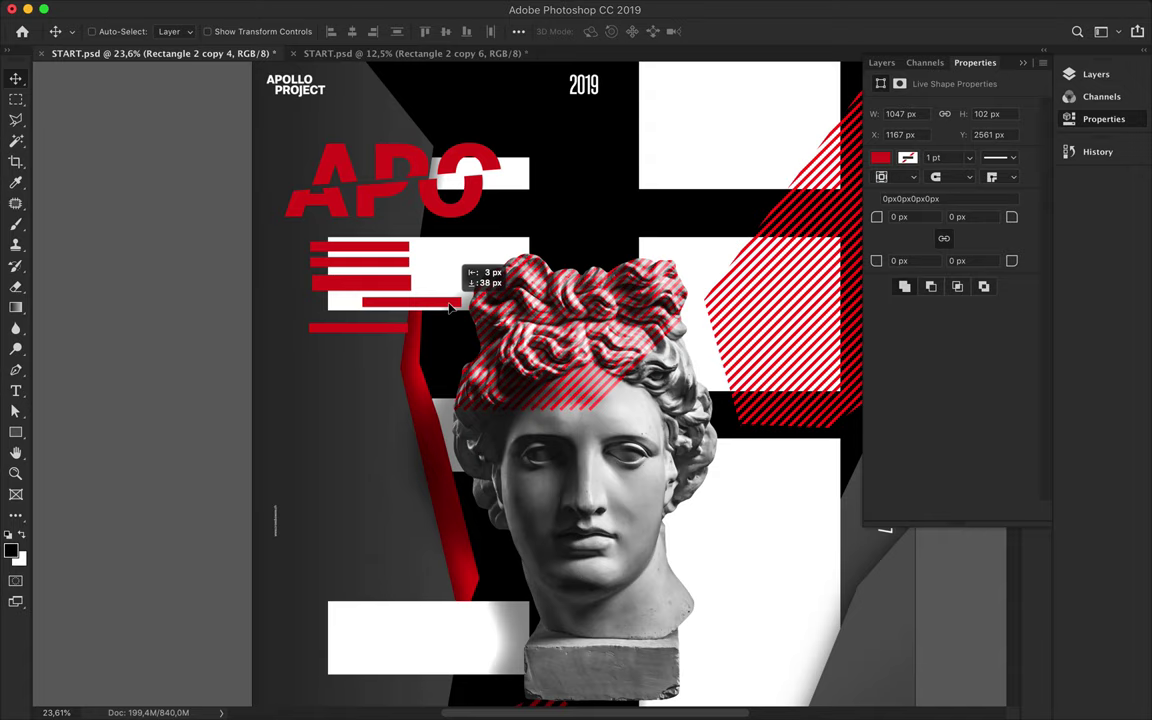
key(ctrl+t)
mouse_move(362, 275)
mouse_down()
mouse_move(370, 327)
mouse_move(358, 320)
mouse_up()
key(Return)
key(ctrl+t)
key(Return)
Select all the red bar layers and squeeze them to about 37% width
click(1096, 74)
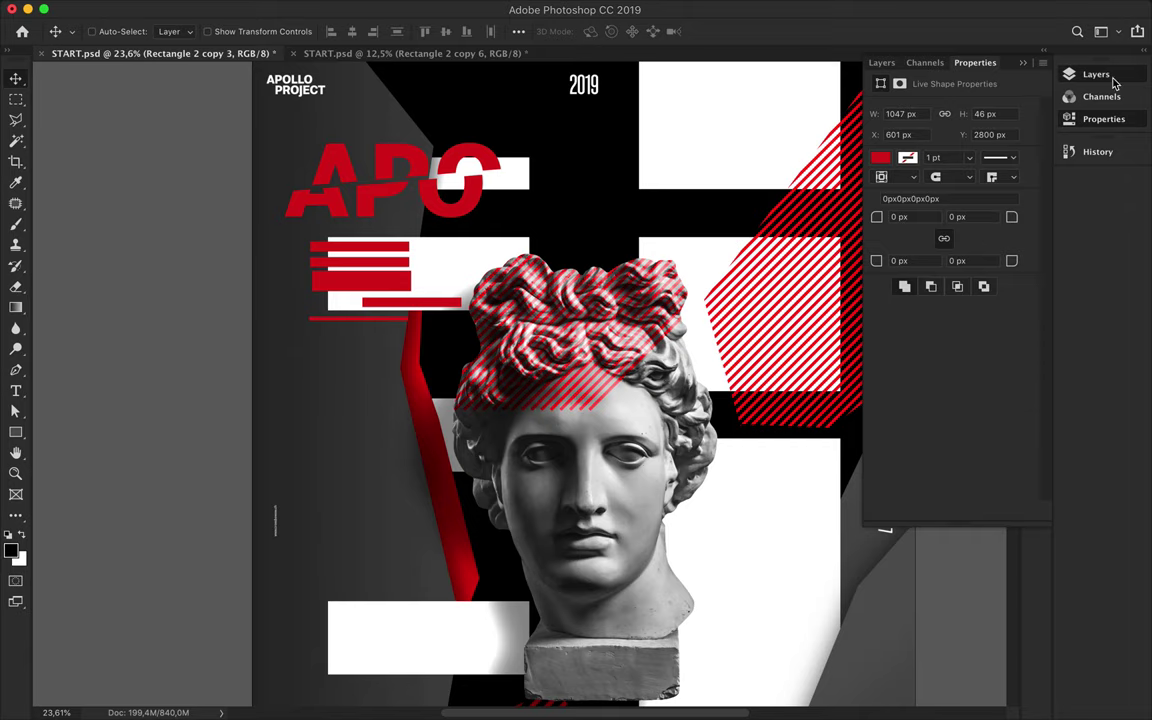
click(952, 257)
shift+click(932, 358)
key(ctrl+t)
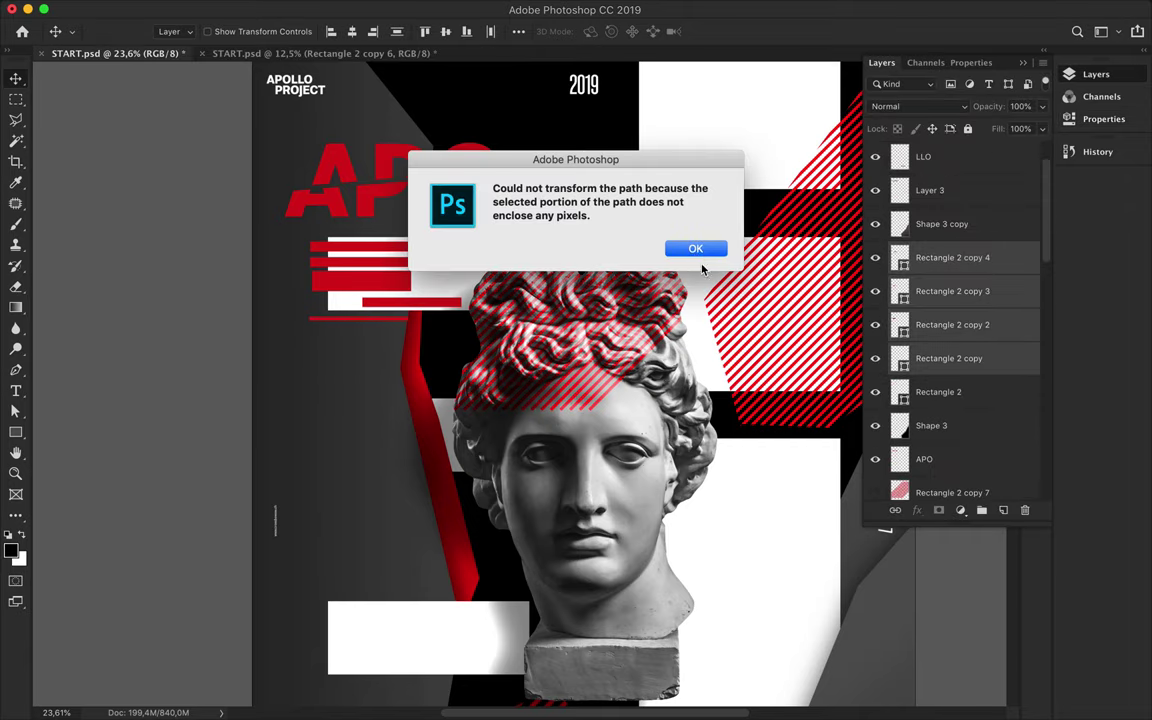
key(Return)
key(ctrl+t)
key(Return)
key(ctrl+t)
drag(462, 280, 364, 280)
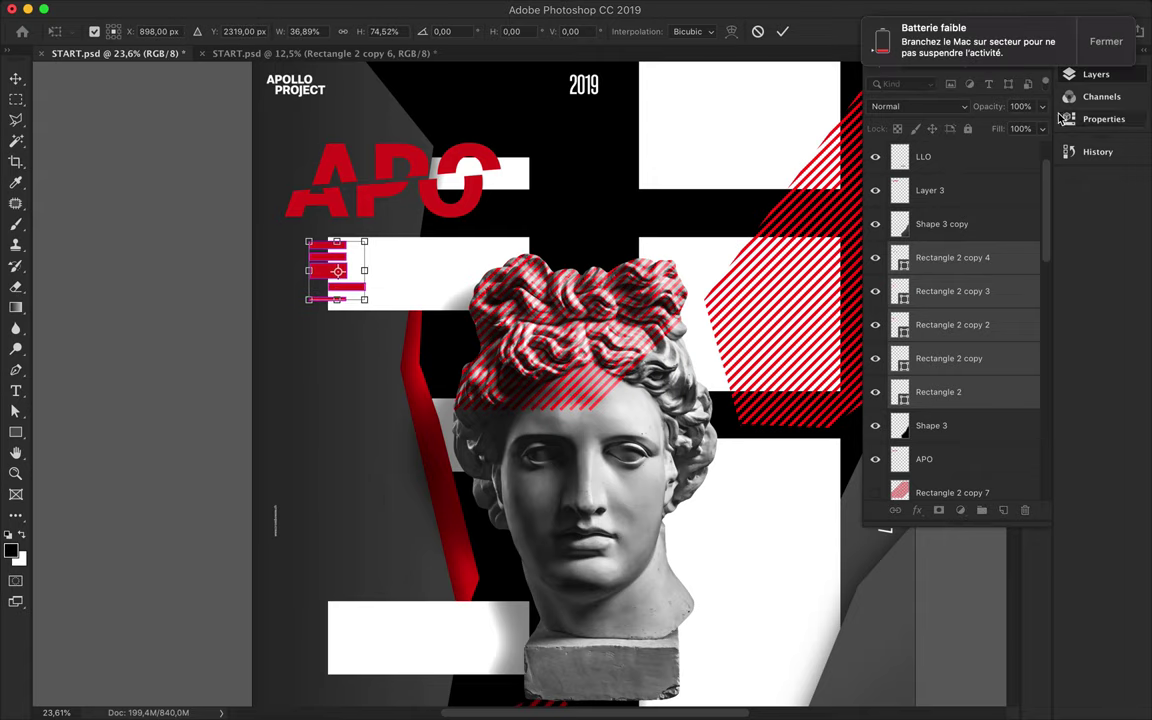
key(Return)
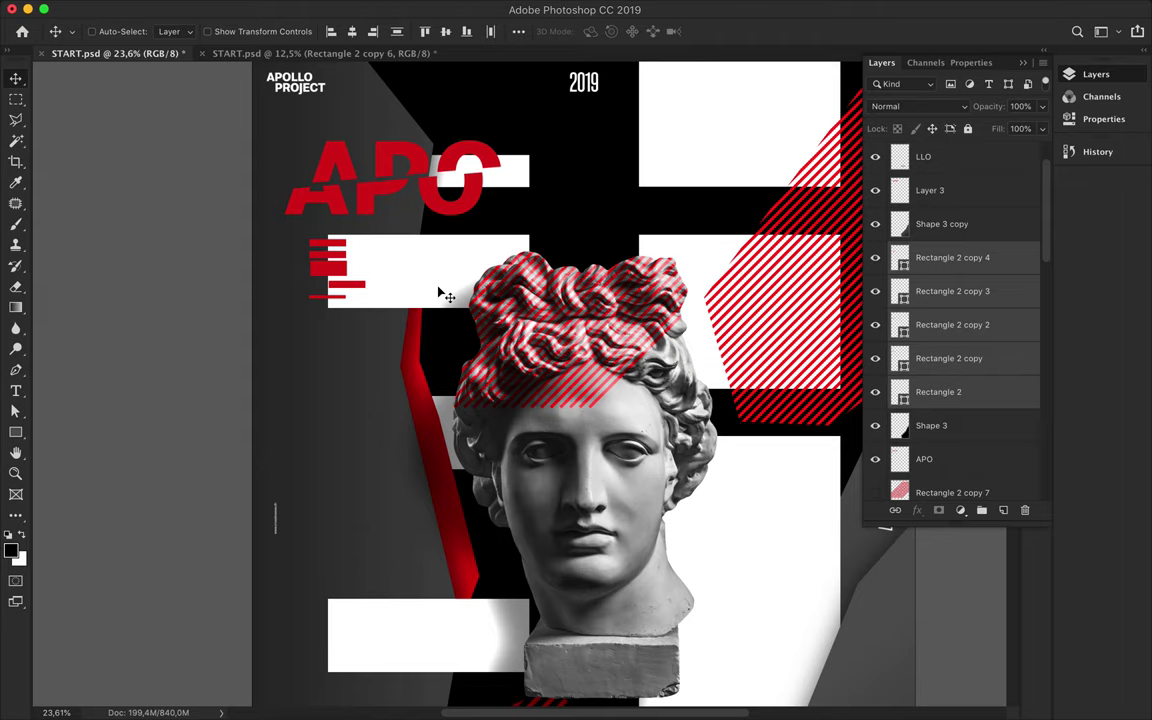
Group the red bars as 'Red Rectangle' and move them toward the left edge
scroll(440, 290, right, 3)
scroll(352, 260, down, 3)
key(ctrl+g)
double_click(935, 251)
text(Red Rectang)
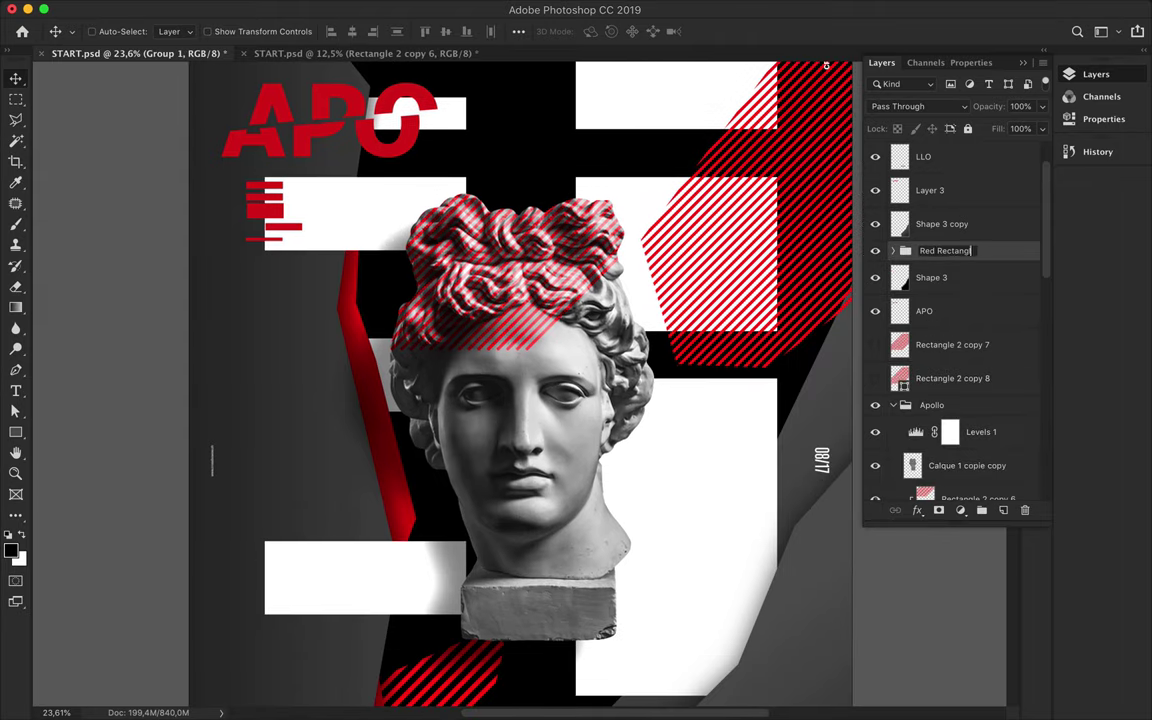
text(le)
key(Return)
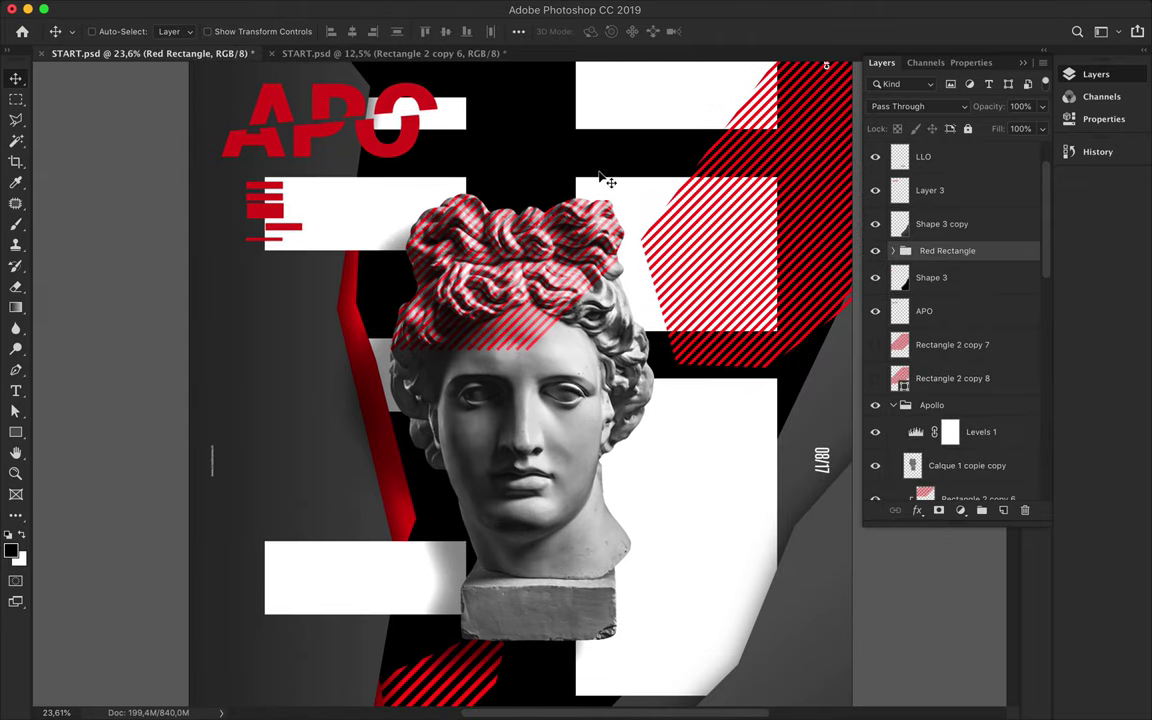
drag(255, 218, 228, 188)
key(ctrl+0)
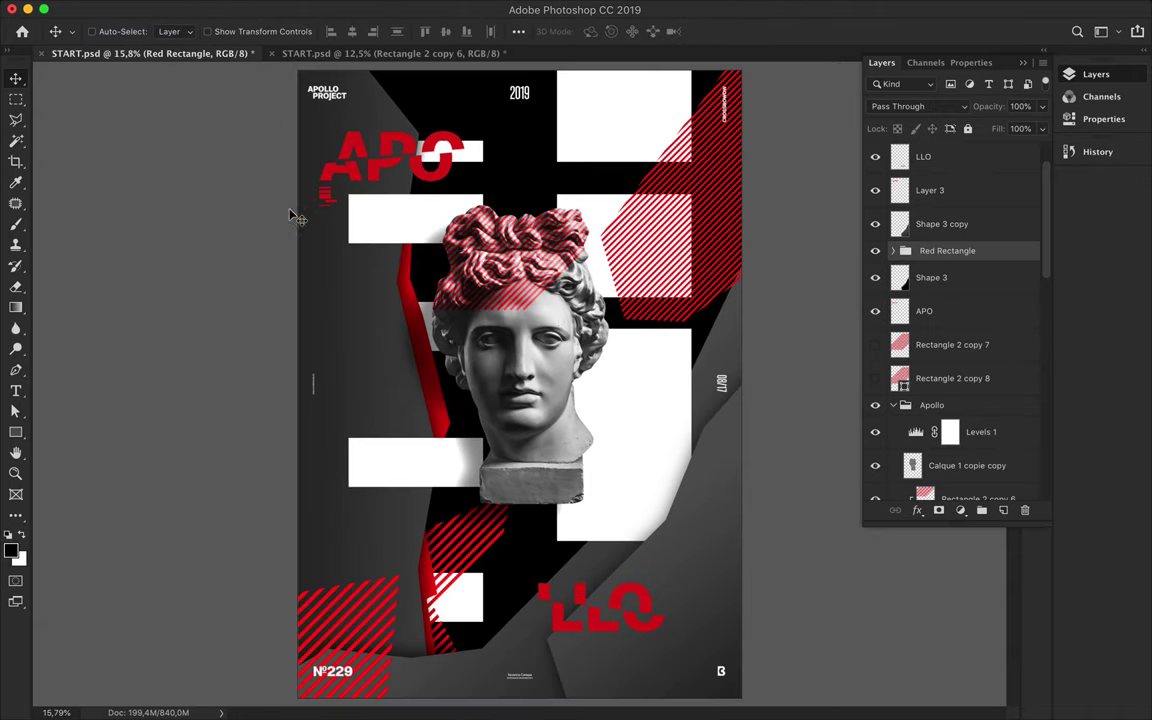
Paste a copy of the red shape beside the head and select the Shape 3 copy layer
ctrl+click(452, 428)
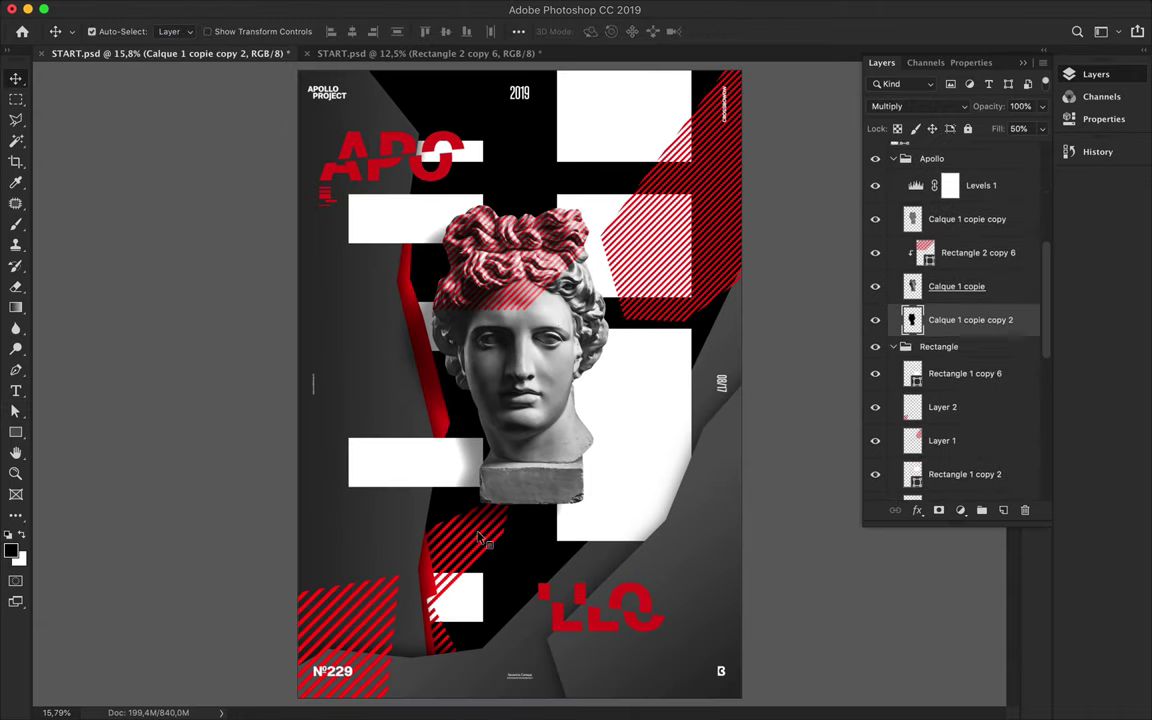
key(ctrl+v)
key(a)
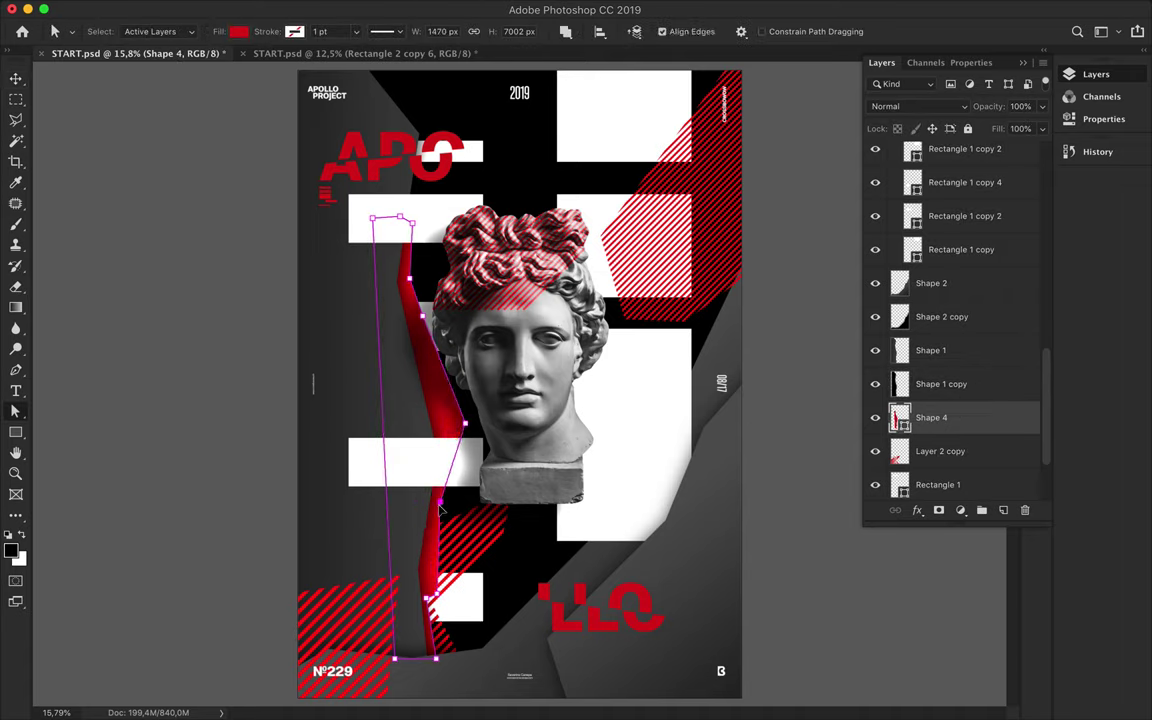
click(335, 340)
key(v)
ctrl+click(686, 546)
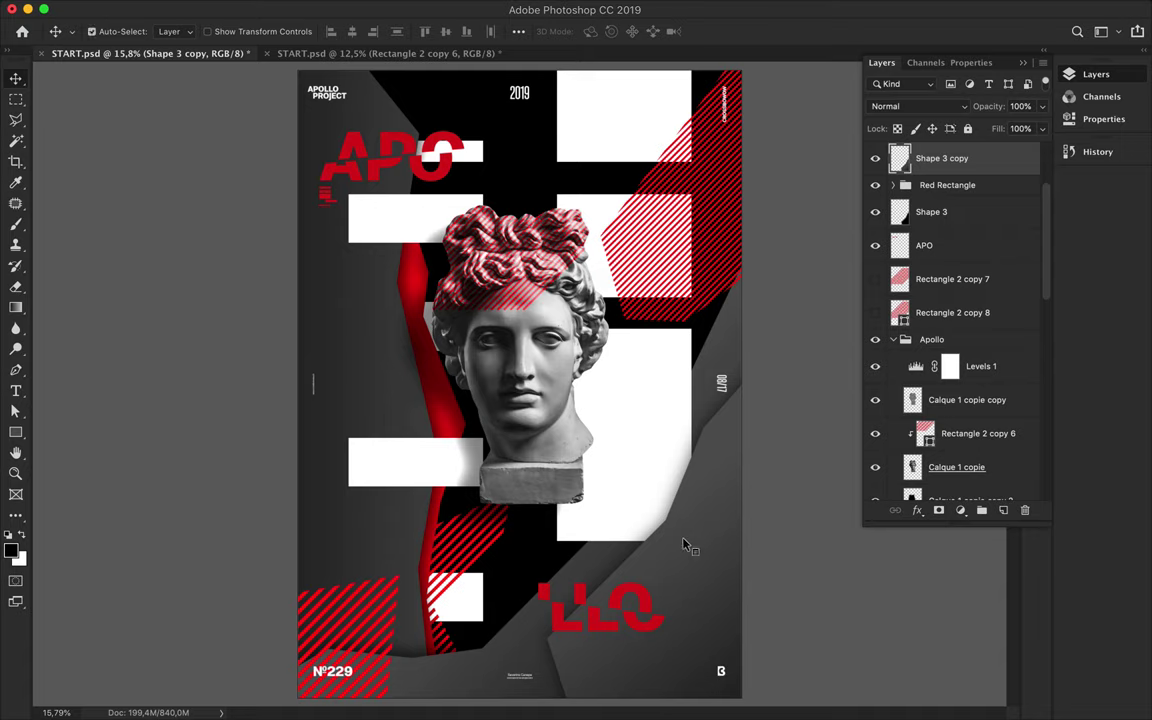
Draw red Shape 5 rising from the bottom edge on the right and place it below Shape 3
key(p)
click(540, 697)
click(606, 590)
click(622, 503)
click(641, 418)
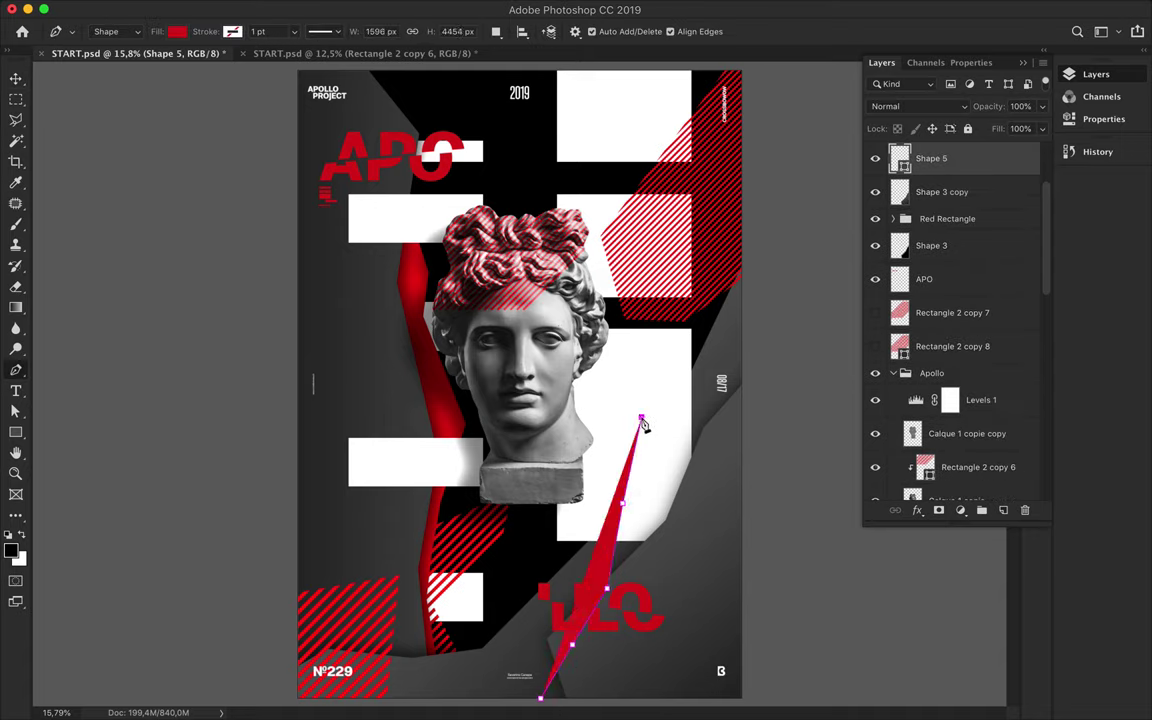
click(756, 330)
click(756, 700)
click(540, 697)
drag(931, 160, 932, 262)
key(v)
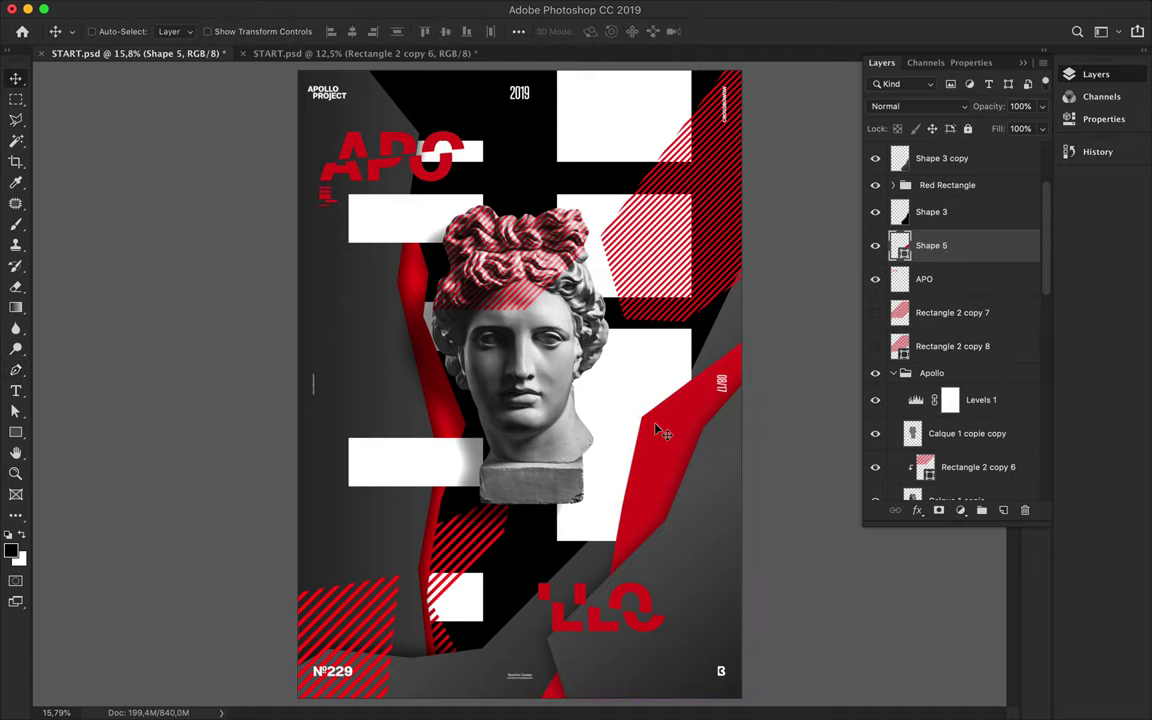
key(a)
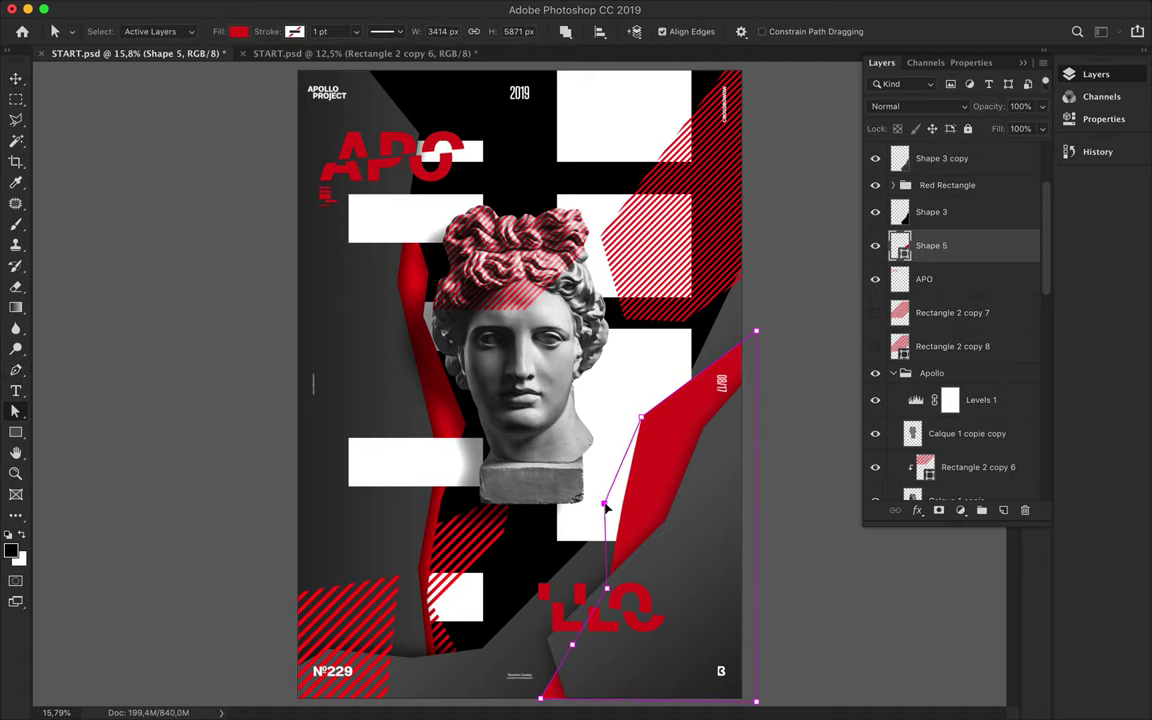
click(829, 557)
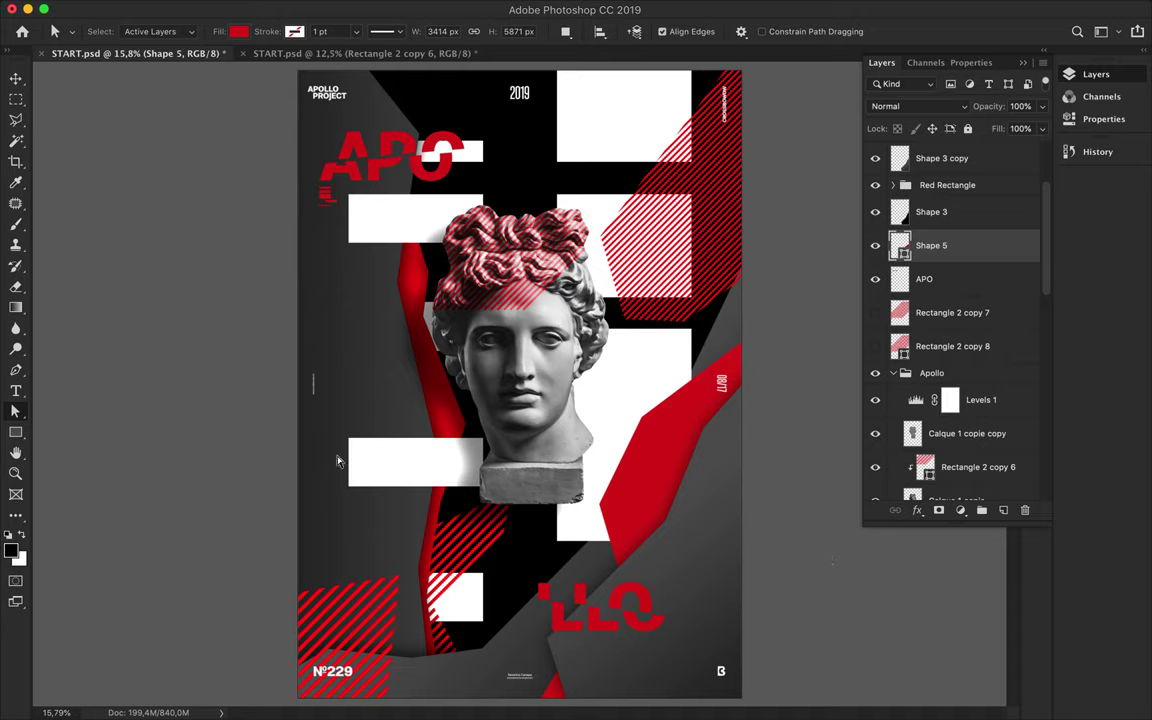
Draw red Shape 6 rising from the poster's bottom-left edge toward the head
key(p)
click(279, 484)
click(333, 432)
click(385, 376)
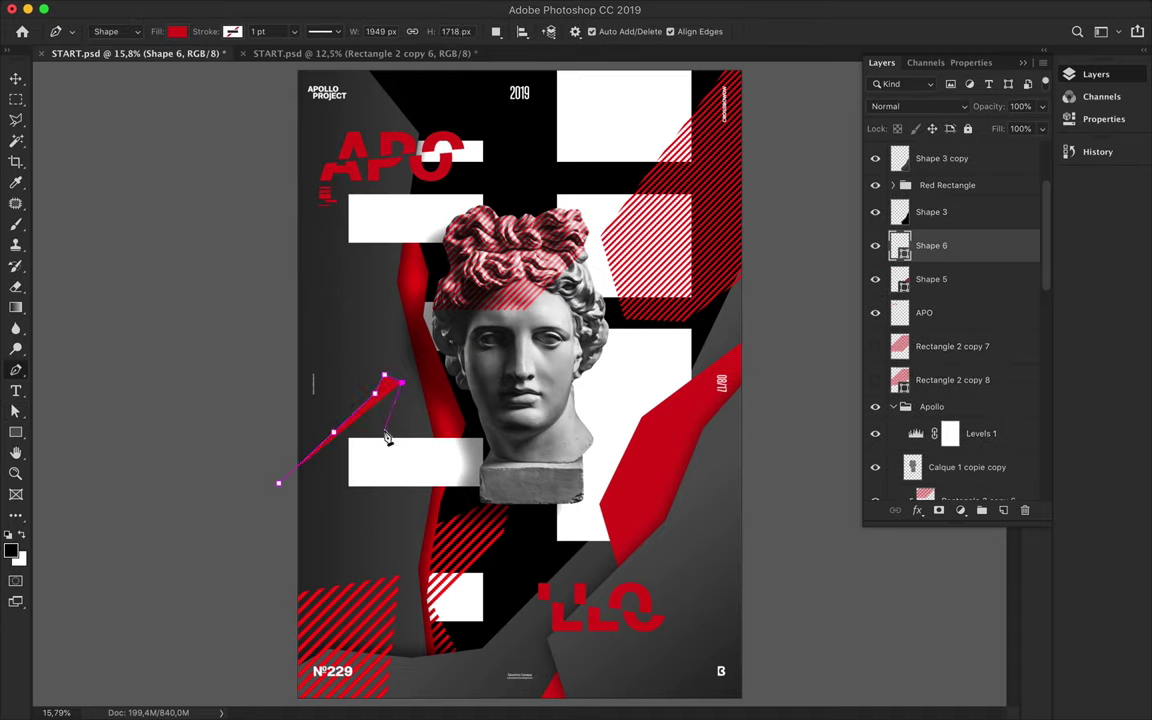
click(384, 431)
click(324, 510)
click(314, 637)
click(286, 687)
click(279, 484)
Reshape Shape 6's anchors, widening it outward and pulling its tip toward the head
key(a)
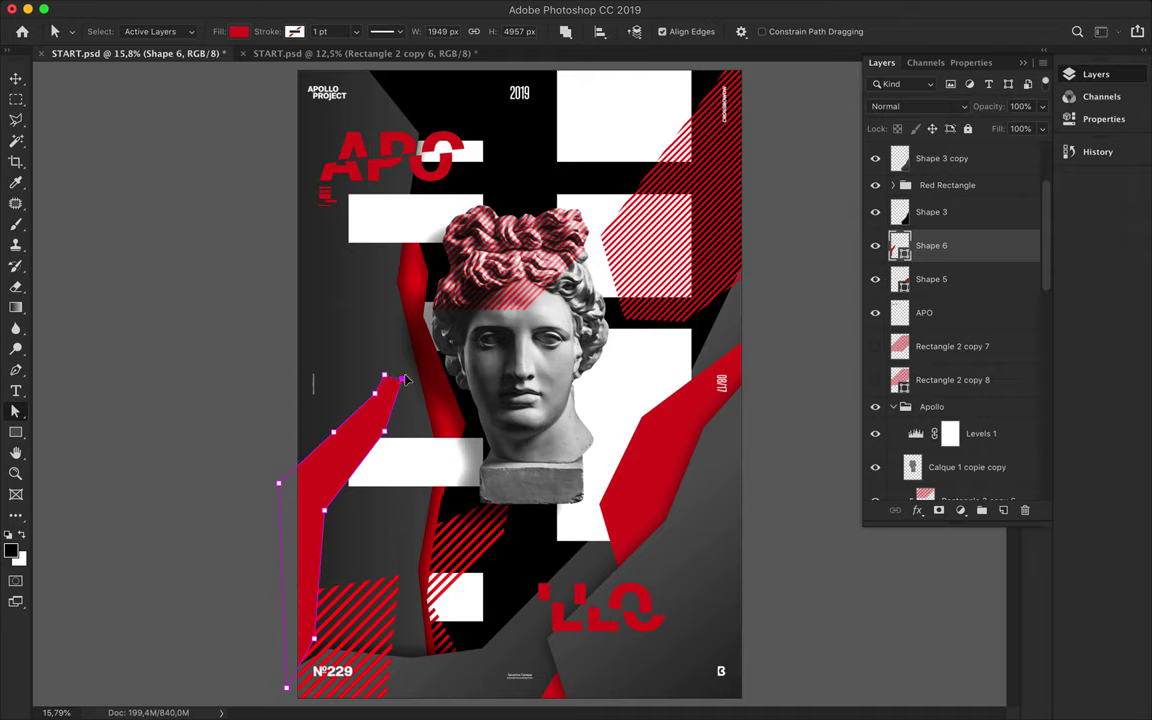
drag(384, 431, 385, 460)
drag(324, 510, 324, 545)
drag(333, 432, 330, 410)
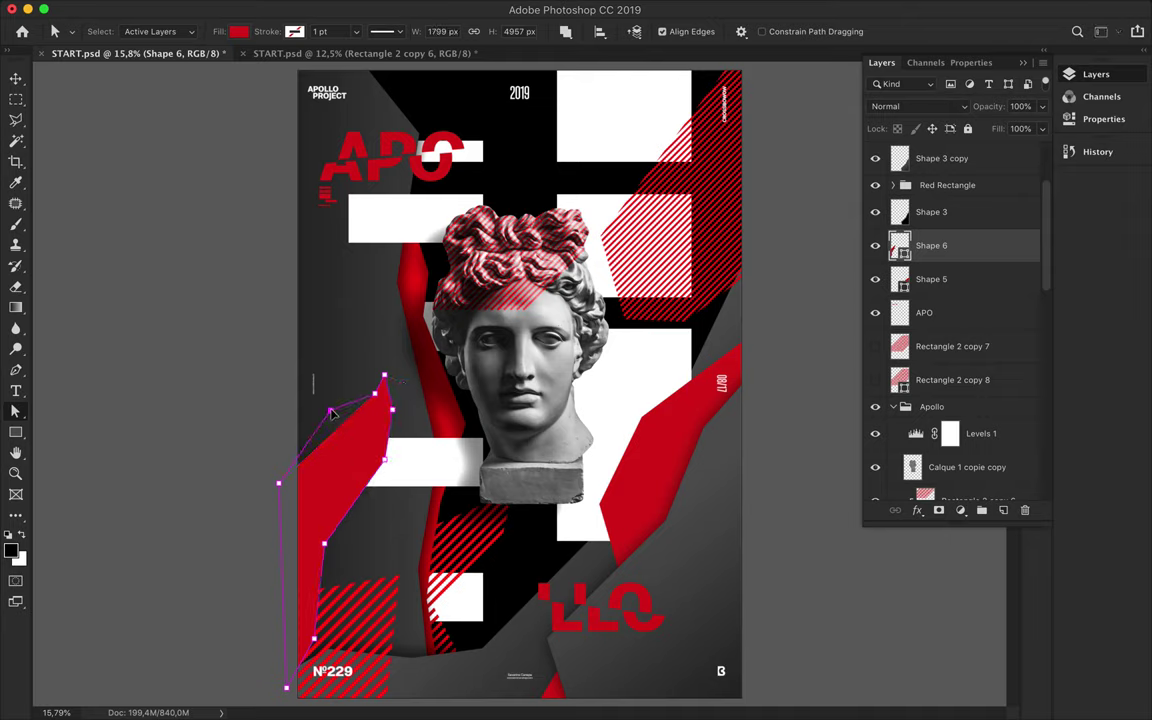
drag(385, 376, 430, 358)
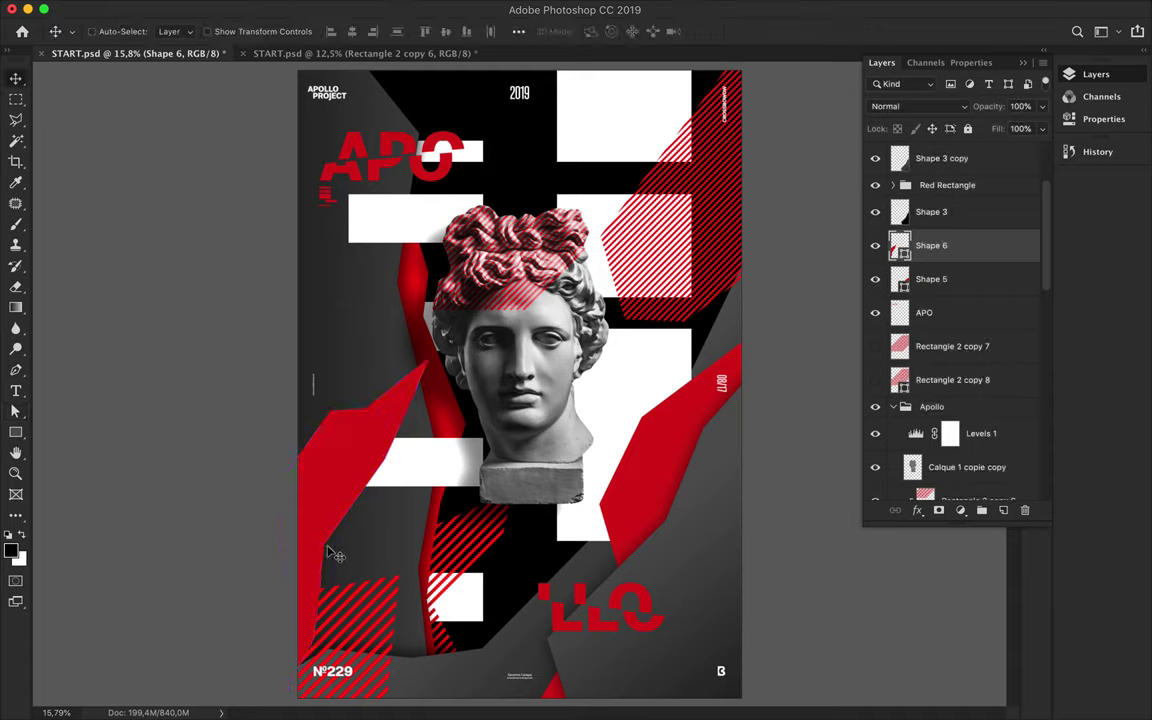
drag(279, 484, 266, 449)
drag(324, 545, 338, 505)
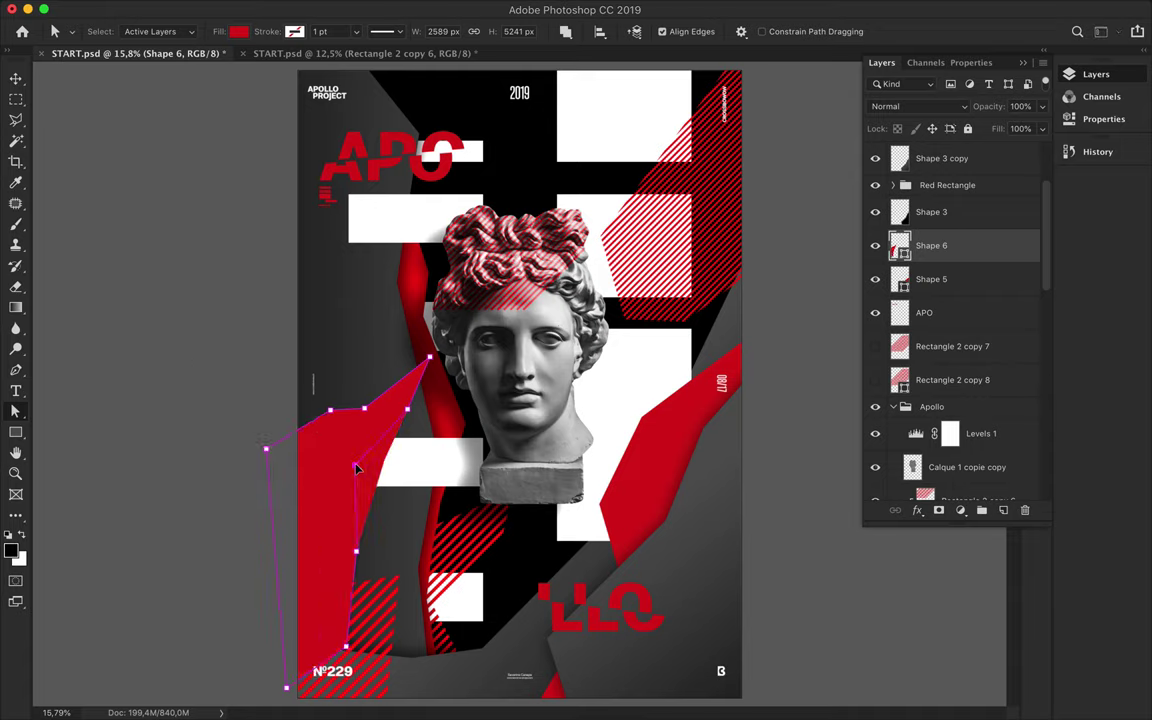
click(221, 568)
Begin a new Shape 7 outline along the top of the poster across APO
scroll(379, 472, down, 2)
key(p)
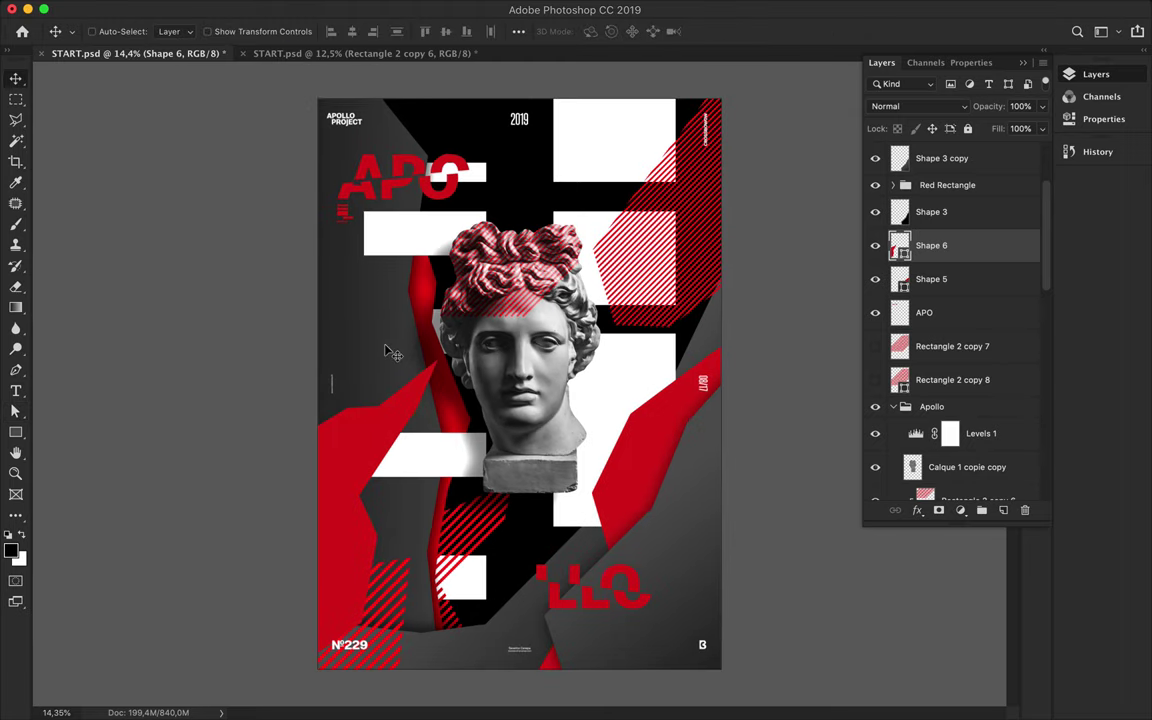
click(281, 216)
click(342, 231)
click(473, 146)
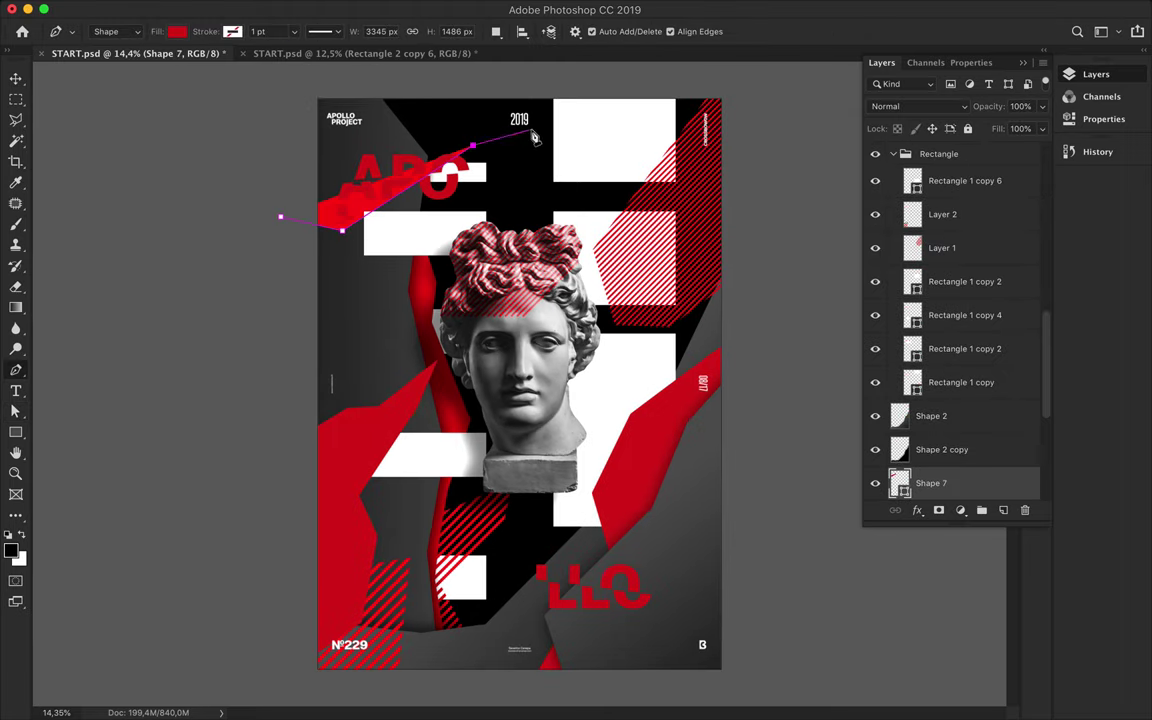
Pen-draw Shape 7 across the poster's top edge and fill it with a dark gradient
click(532, 129)
click(645, 120)
click(672, 128)
click(744, 106)
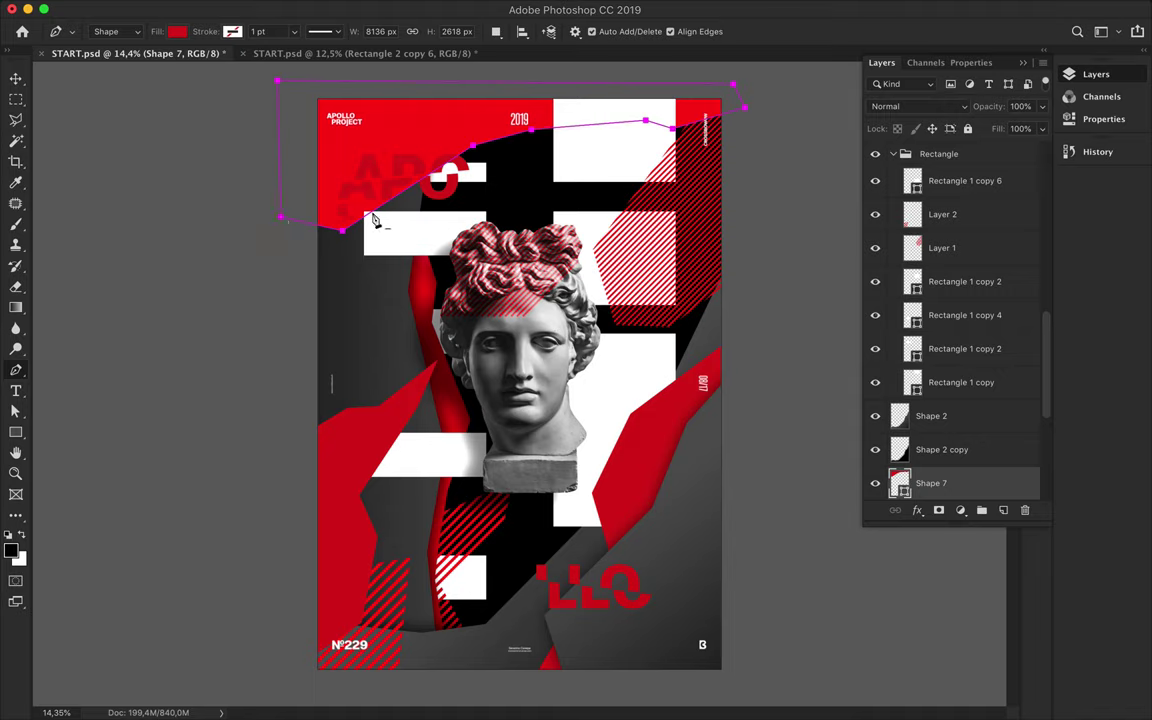
key(v)
key(a)
click(237, 31)
click(234, 57)
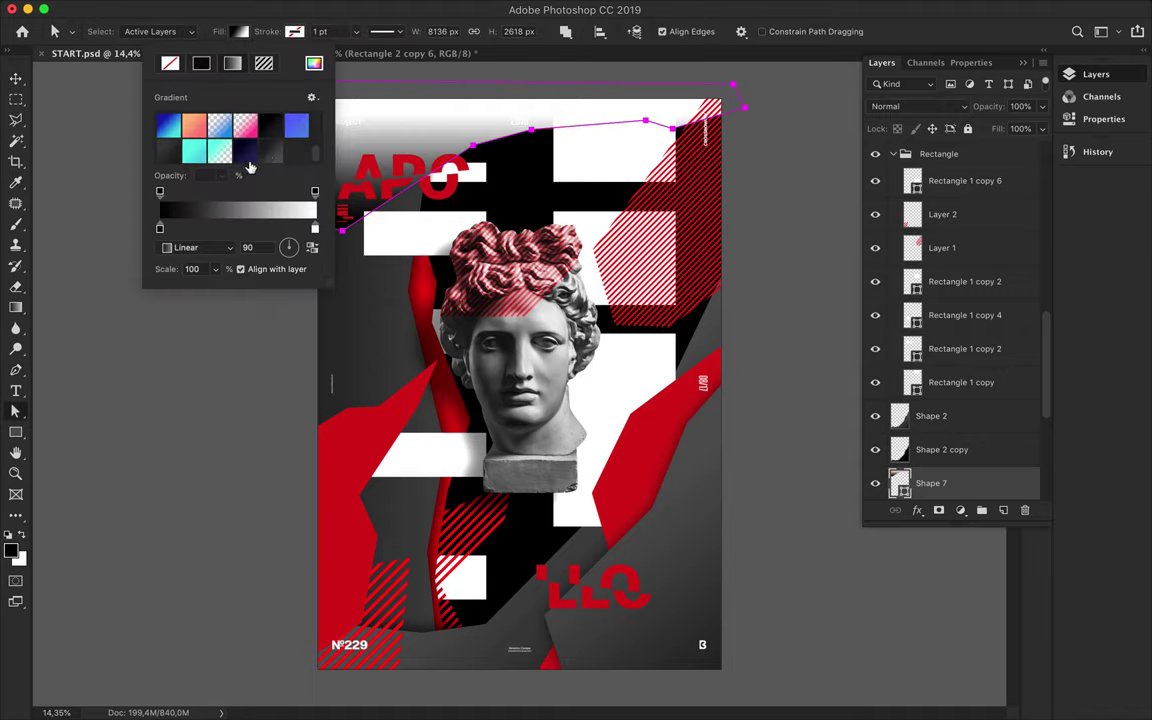
Rasterize the Shape 7 layer into pixels
right_click(956, 478)
key(Escape)
click(518, 191)
key(g)
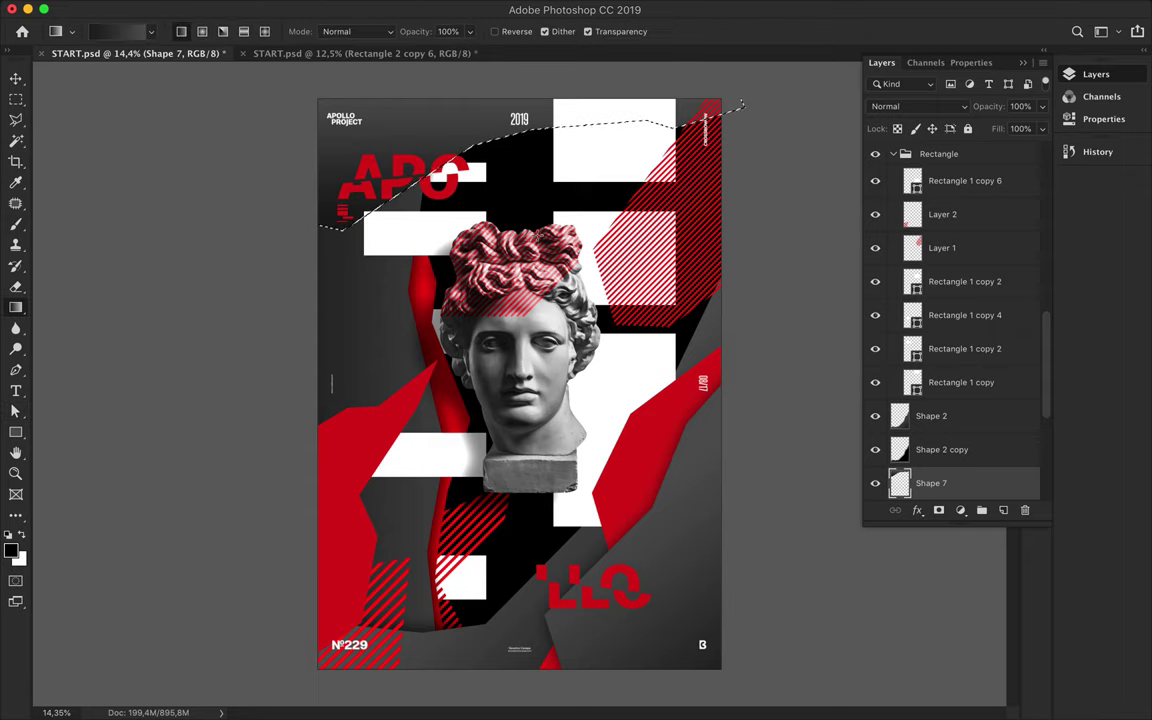
scroll(422, 67, down, 1)
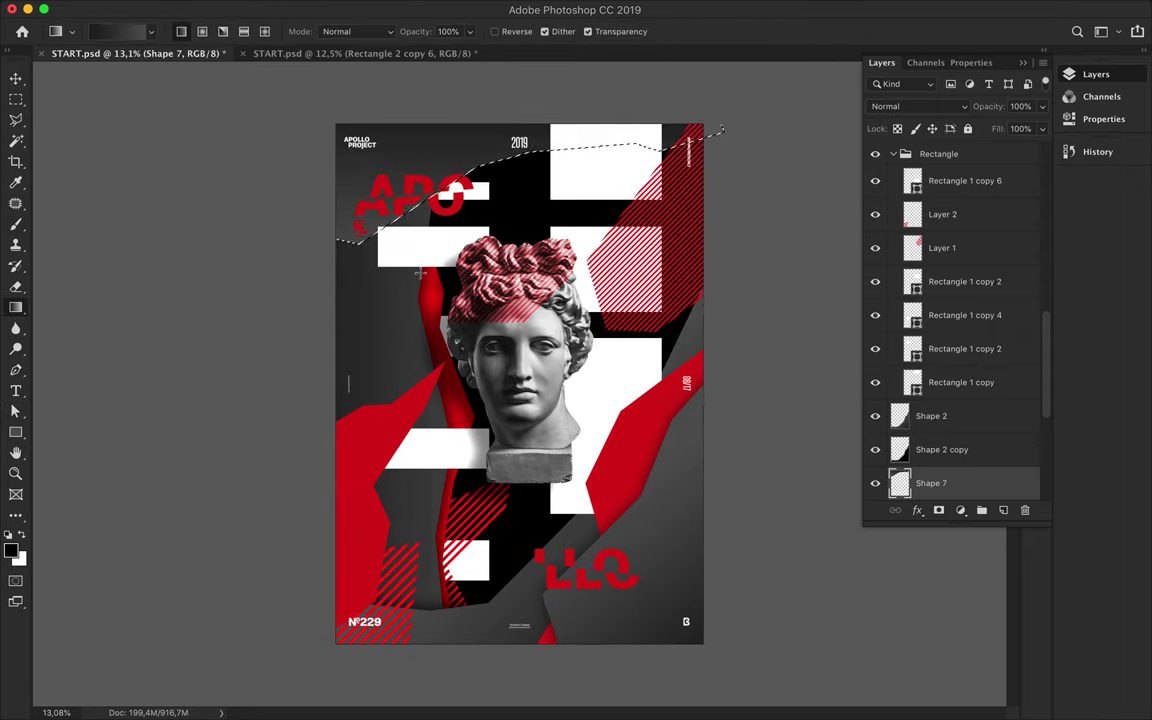
Select the Shape 7 copy layer and load its outline as a selection
key(v)
scroll(895, 458, down, 3)
click(903, 405)
super+click(903, 405)
key(b)
key(v)
Drop the selection, lower the copy's fill to 60% and offset it slightly down-right
key(m)
key(v)
click(350, 9)
click(396, 33)
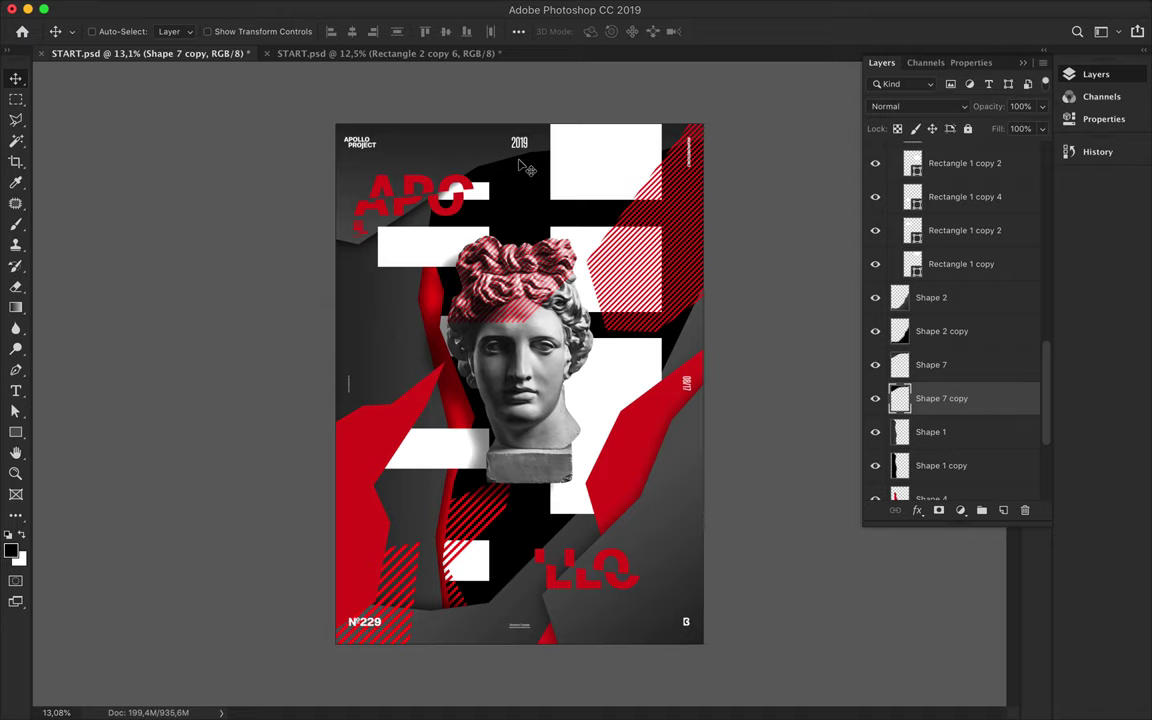
key(shift+6)
drag(522, 157, 540, 174)
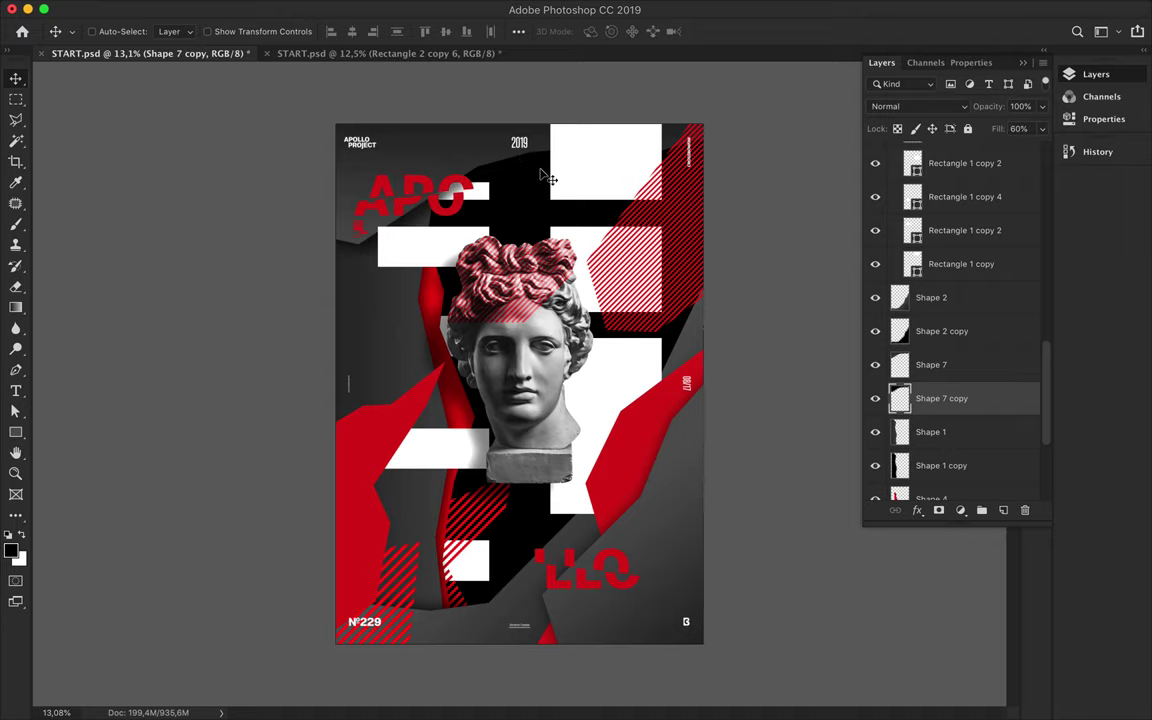
Move both Shape 7 layers above the Rectangle group; set the copy to Multiply, 50% fill
shift+click(941, 378)
drag(950, 383, 938, 207)
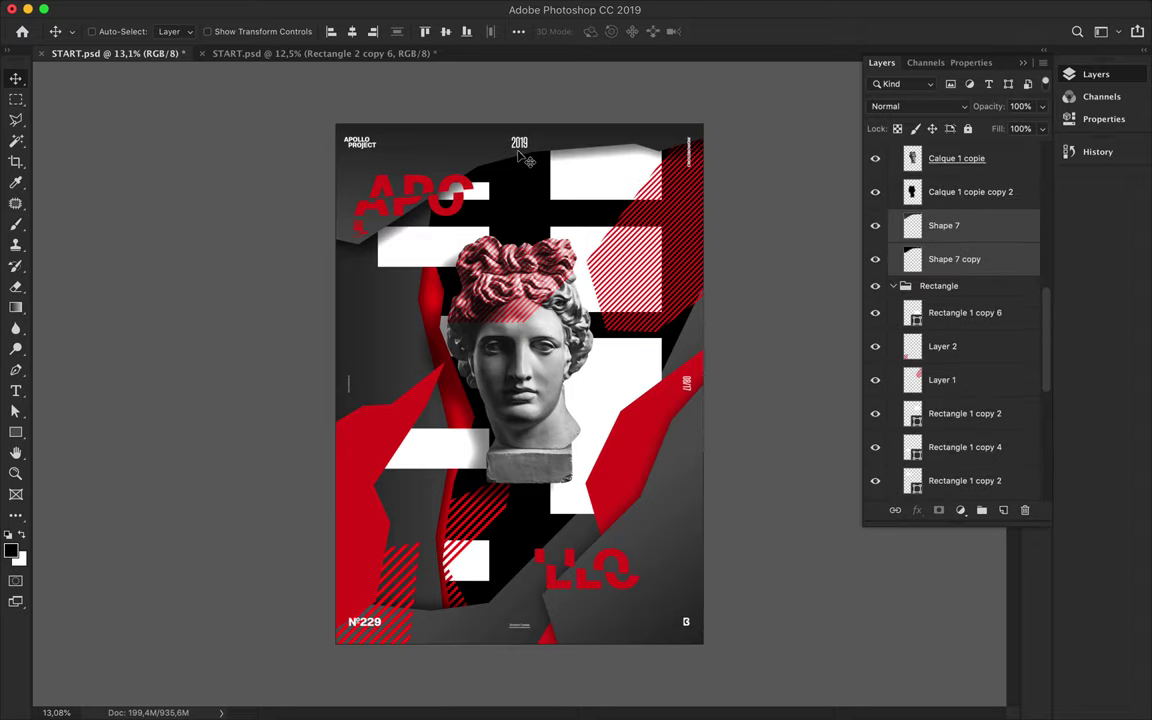
click(950, 259)
click(918, 106)
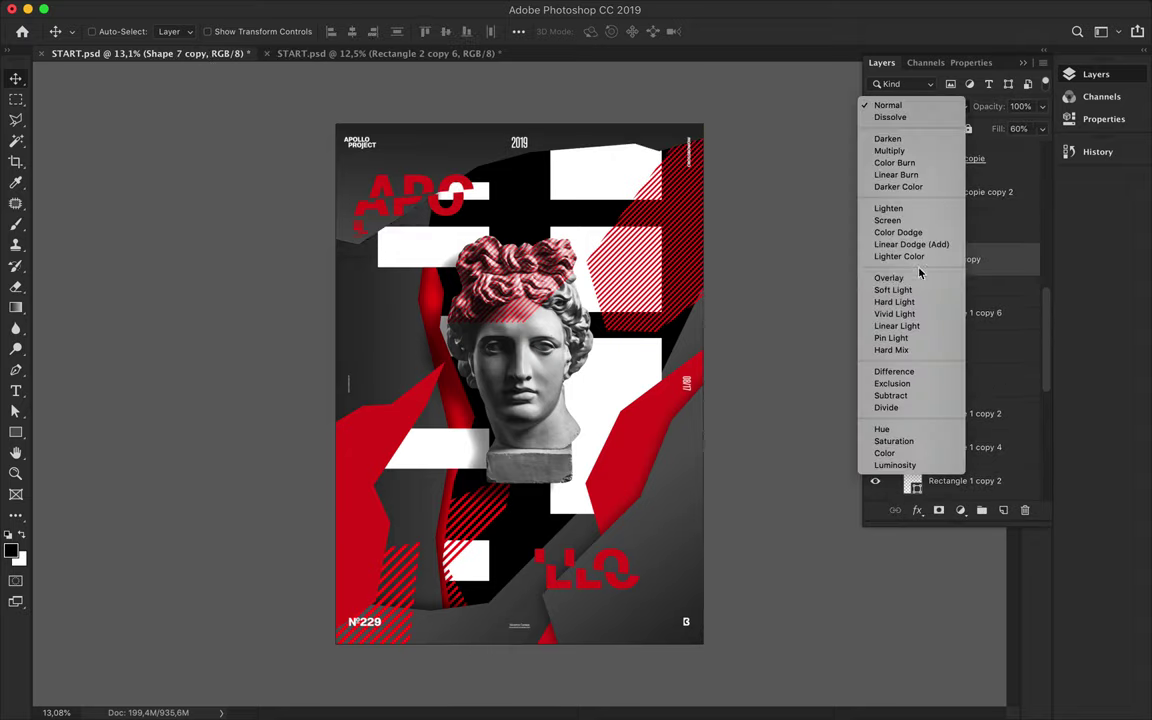
click(818, 150)
key(shift+5)
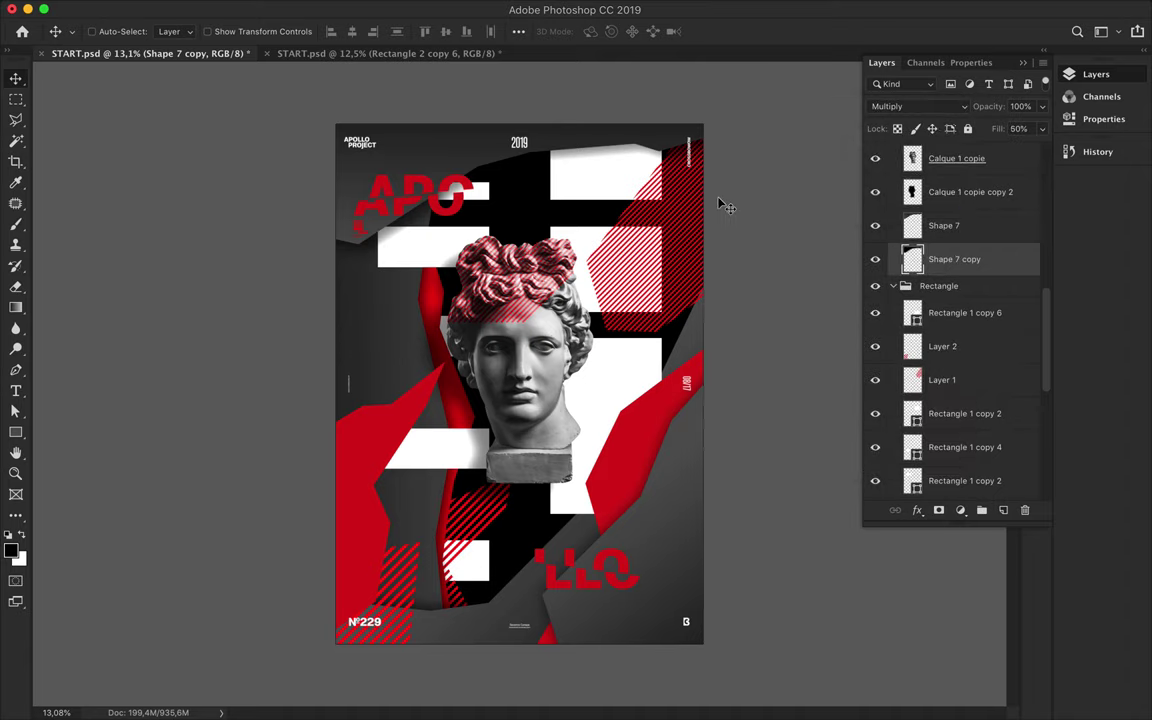
Set the shape tool to use a gradient fill for new shapes
key(u)
click(178, 31)
click(171, 63)
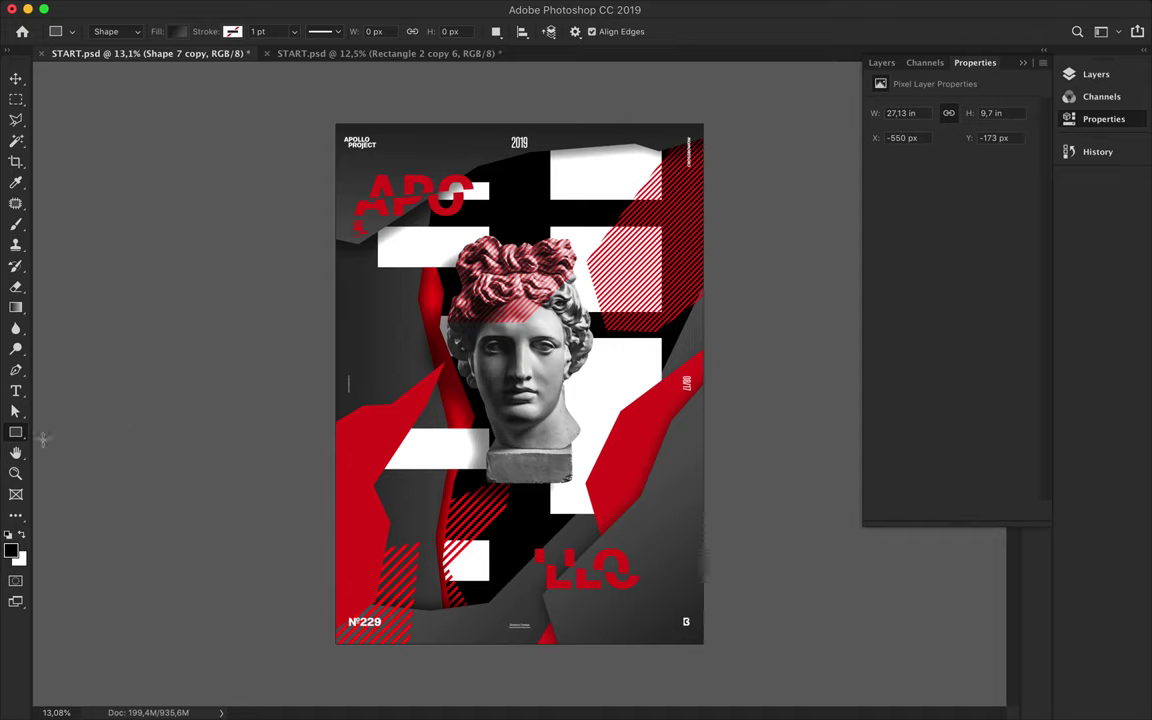
Draw a gradient-filled ellipse on the poster's left side
right_click(15, 432)
click(75, 452)
mouse_move(357, 278)
mouse_down()
mouse_move(438, 350)
mouse_move(368, 316)
mouse_up()
key(v)
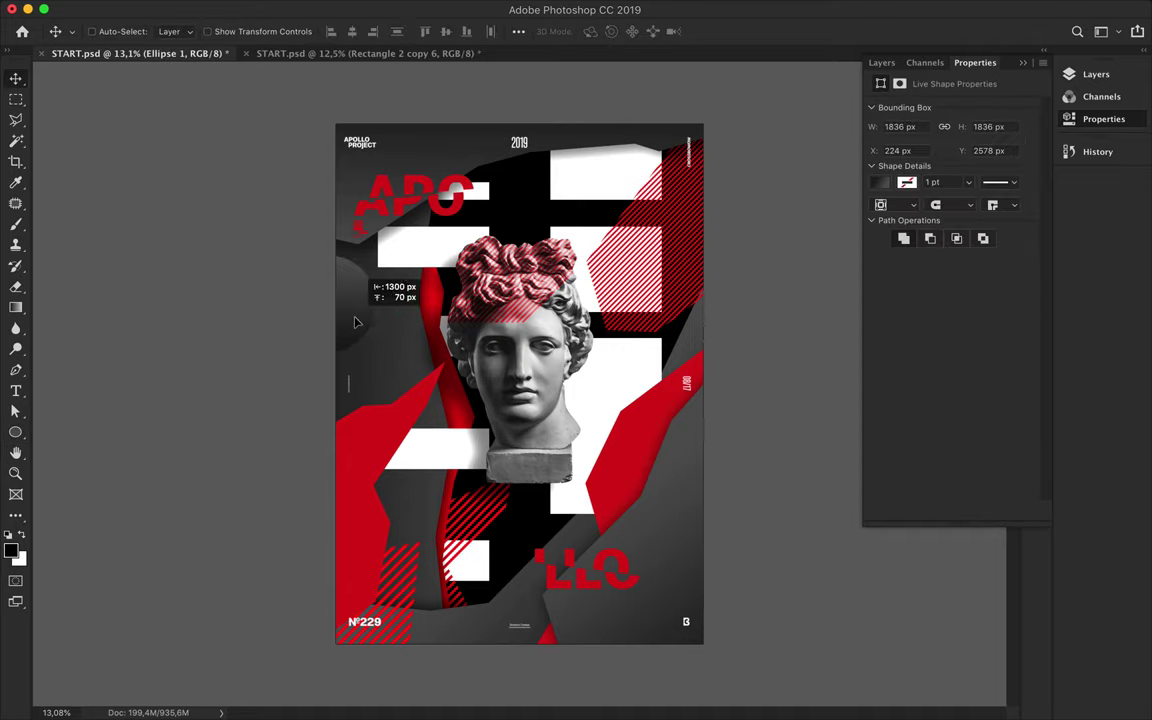
key(ctrl+t)
key(Return)
Select the Ellipse 1 copy layer, load its circle outline as a selection, then clear it
click(1096, 74)
right_click(884, 229)
key(Escape)
click(979, 278)
ctrl+click(912, 292)
key(b)
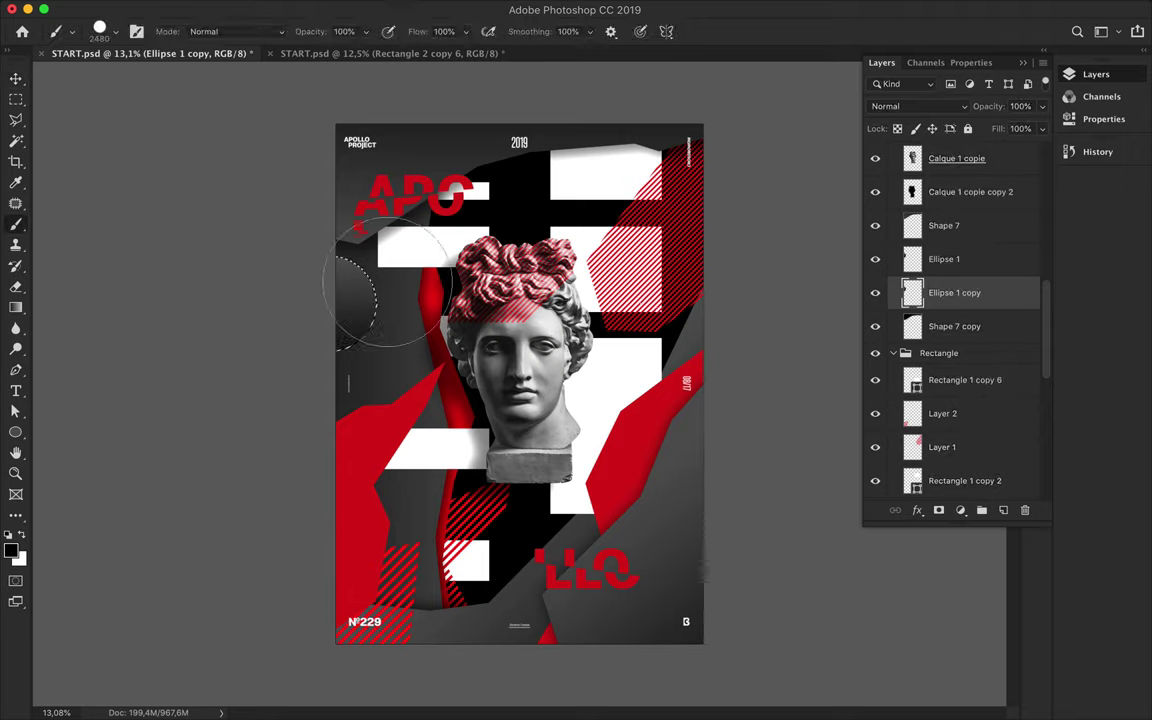
key(v)
key(m)
click(256, 296)
Apply a Gaussian Blur to the circle and blend it in Multiply at 50% fill
click(392, 8)
click(393, 33)
key(v)
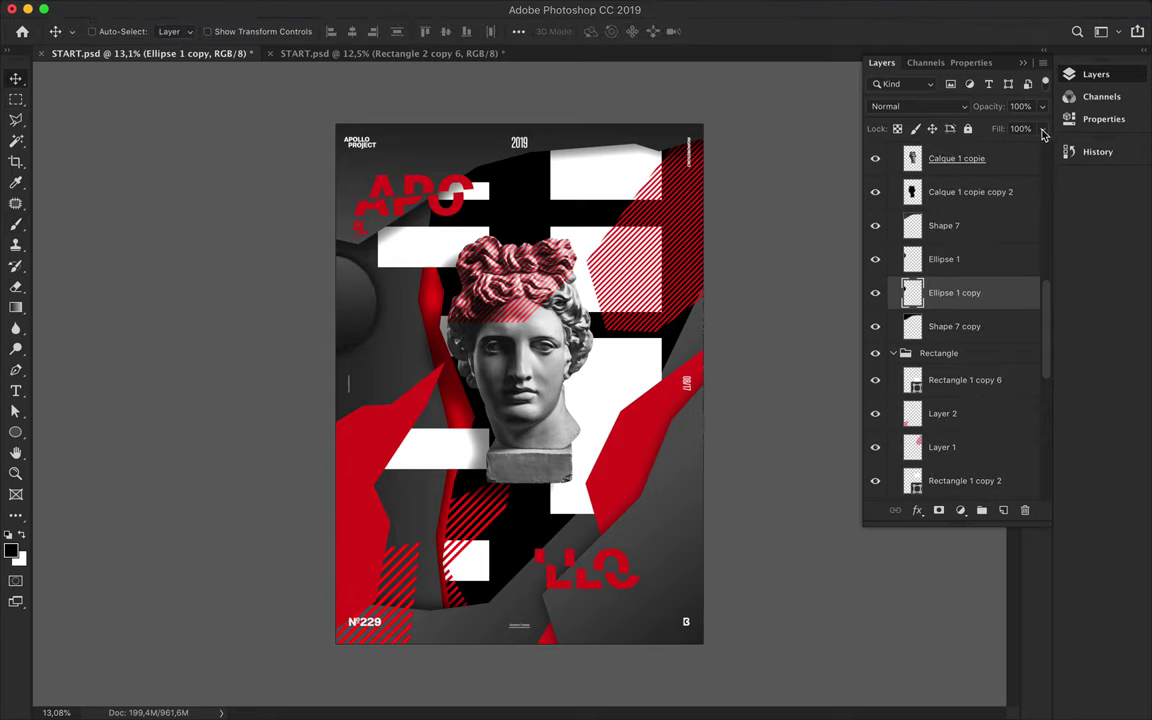
click(1020, 128)
key(Return)
click(935, 106)
click(926, 152)
click(1020, 128)
text(50)
key(Return)
Place a copy of the dark circle behind the statue's head
shift+click(913, 259)
mouse_move(375, 295)
mouse_down()
mouse_move(590, 268)
mouse_move(521, 247)
mouse_up()
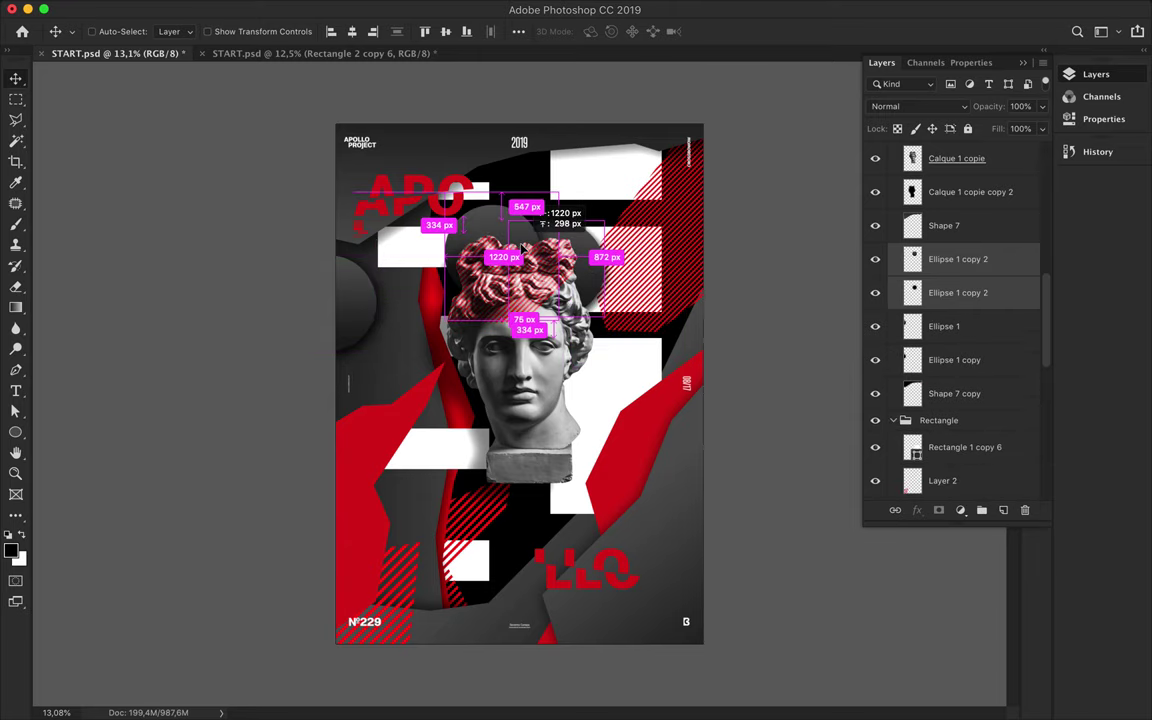
mouse_move(913, 270)
mouse_down()
mouse_move(947, 325)
mouse_move(967, 432)
mouse_up()
key(ctrl+z)
mouse_move(545, 256)
mouse_down()
mouse_move(630, 313)
mouse_move(614, 308)
mouse_up()
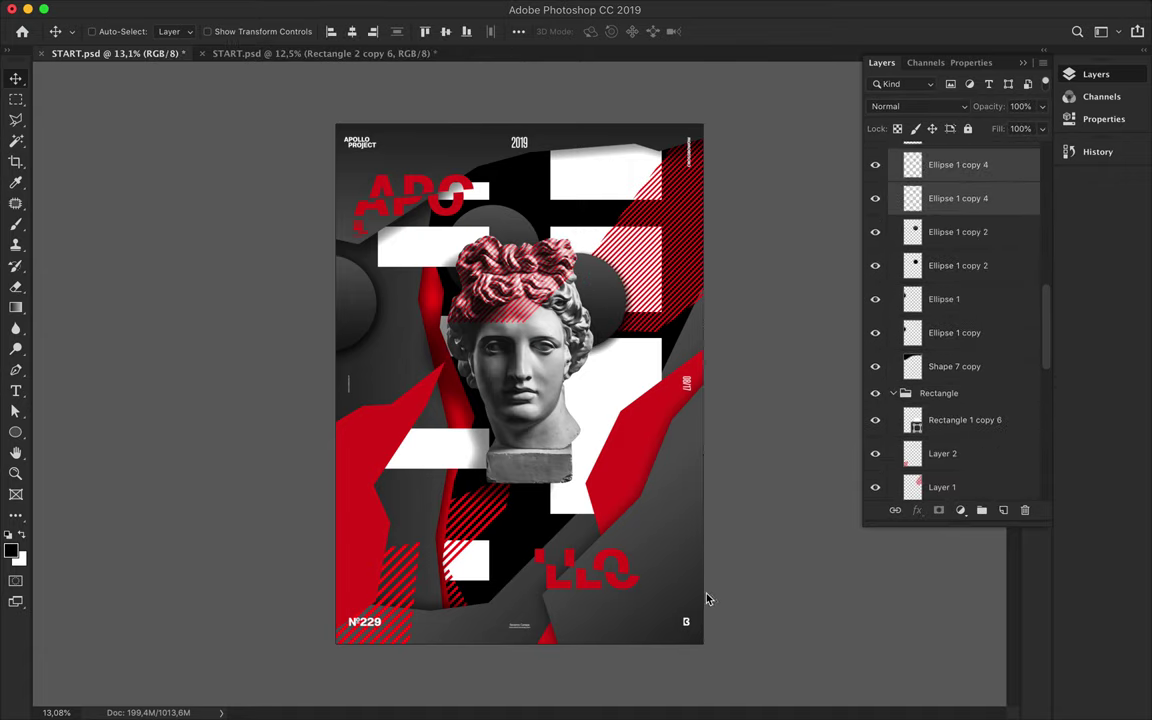
Move both Ellipse 1 copy 4 layers below LLO and delete them
scroll(936, 300, up, 5)
double_click(936, 294)
key(Escape)
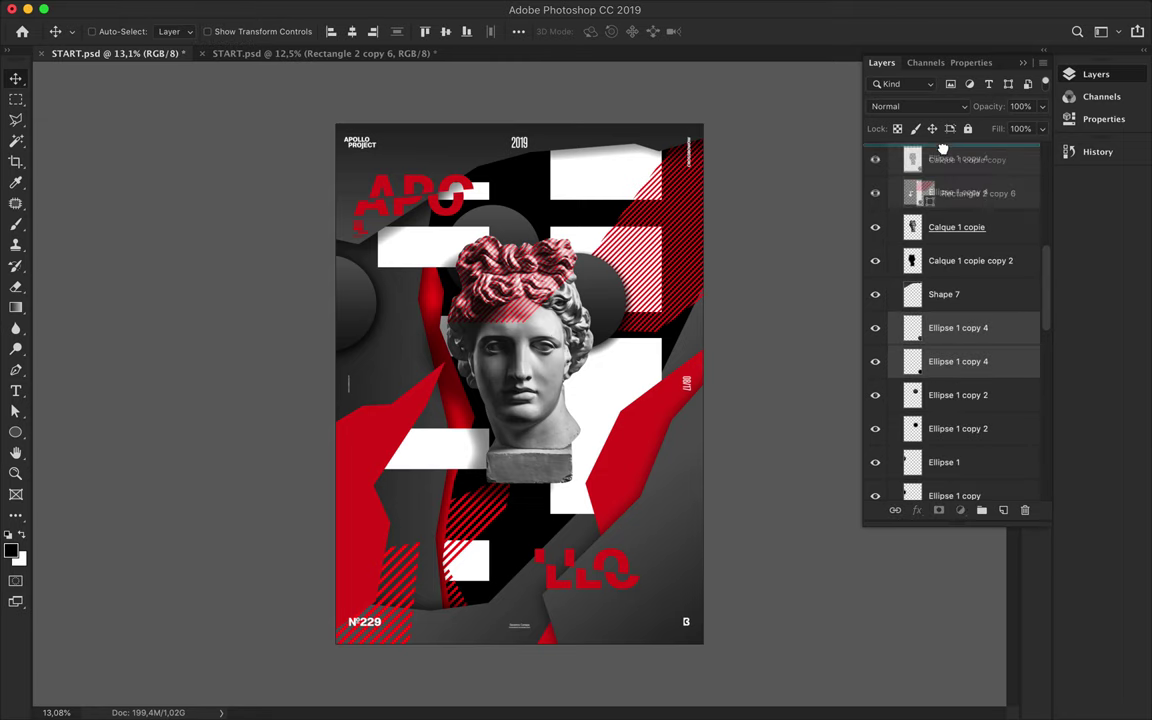
drag(956, 361, 944, 235)
drag(605, 522, 628, 535)
key(Delete)
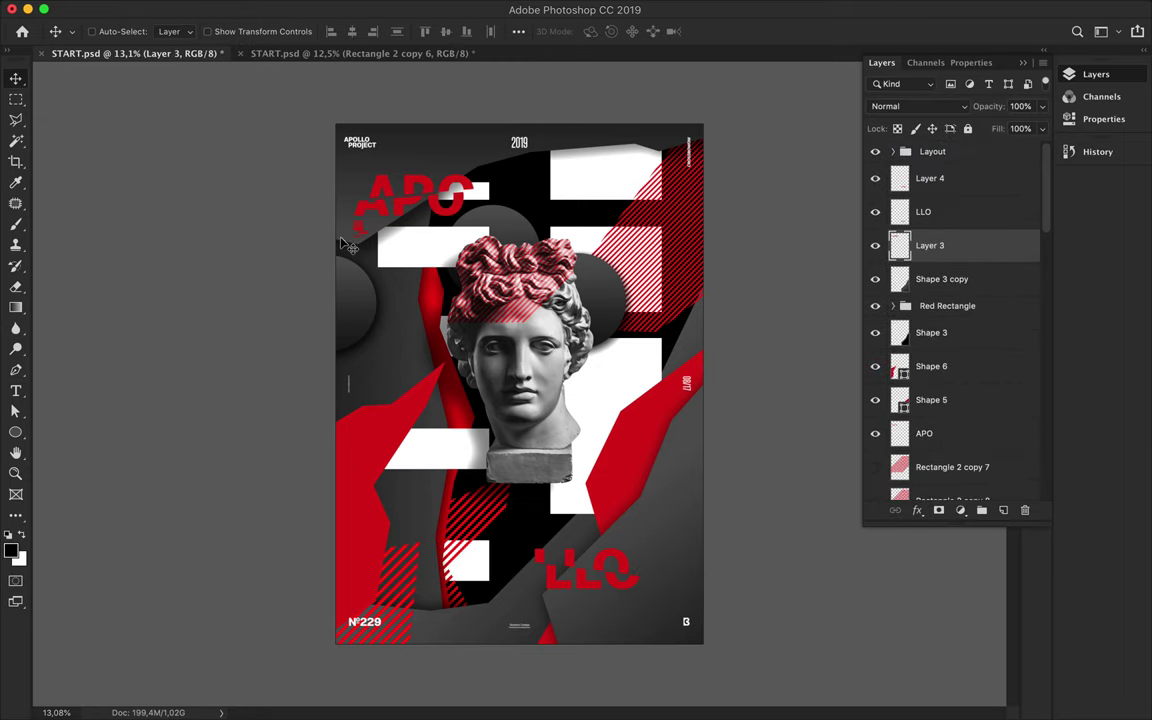
Copy the Ellipse 1 copy 2 circle beside the head and shrink it to about 37%
key(ctrl+0)
ctrl+click(554, 218)
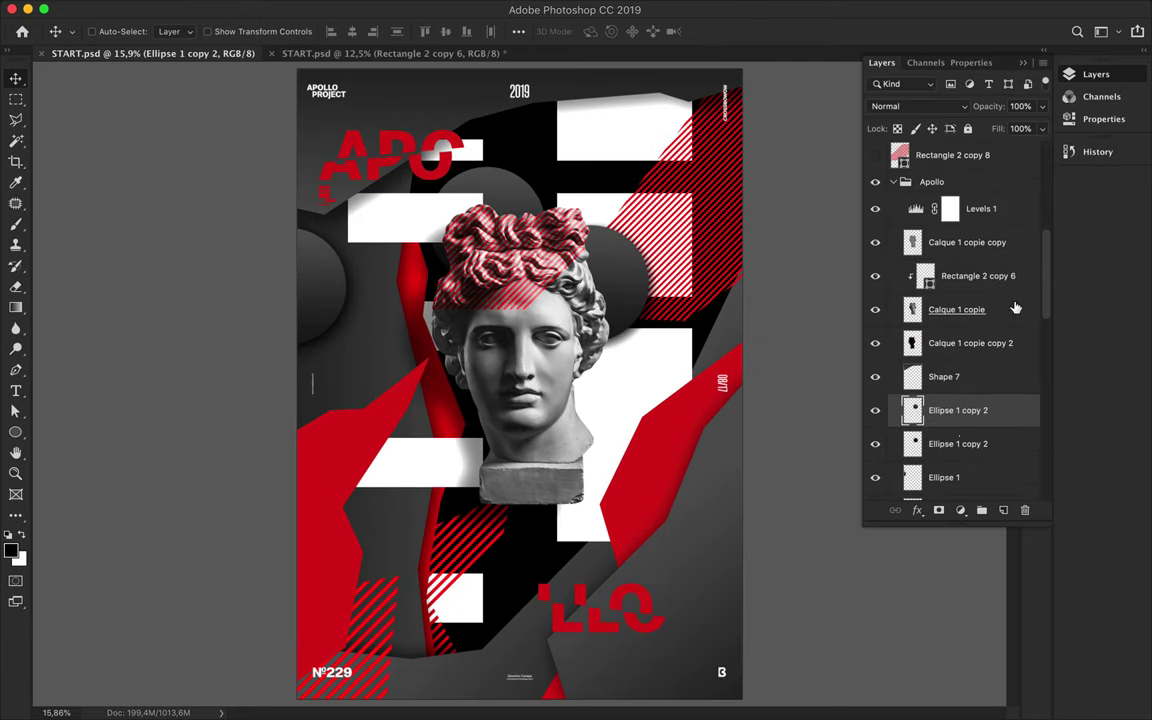
shift+click(958, 443)
drag(625, 265, 640, 400)
key(ctrl+t)
drag(697, 479, 647, 410)
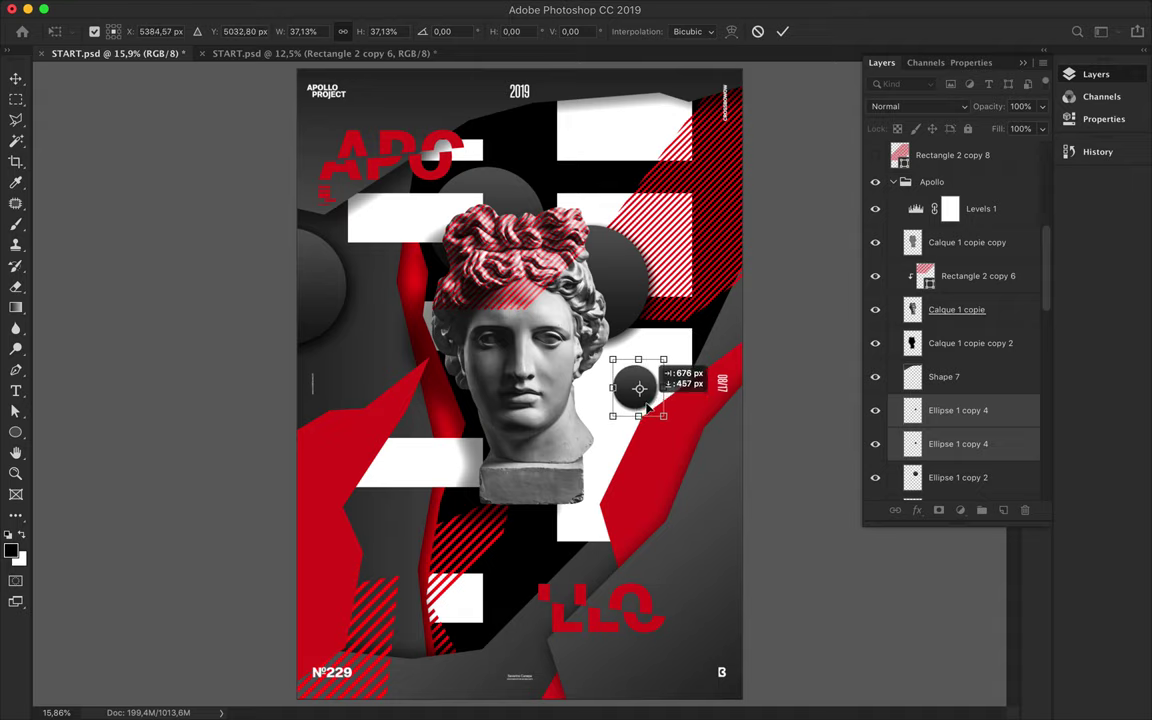
key(Return)
drag(642, 392, 654, 407)
Remove the small circle copies accidentally placed in the Apollo group
key(y)
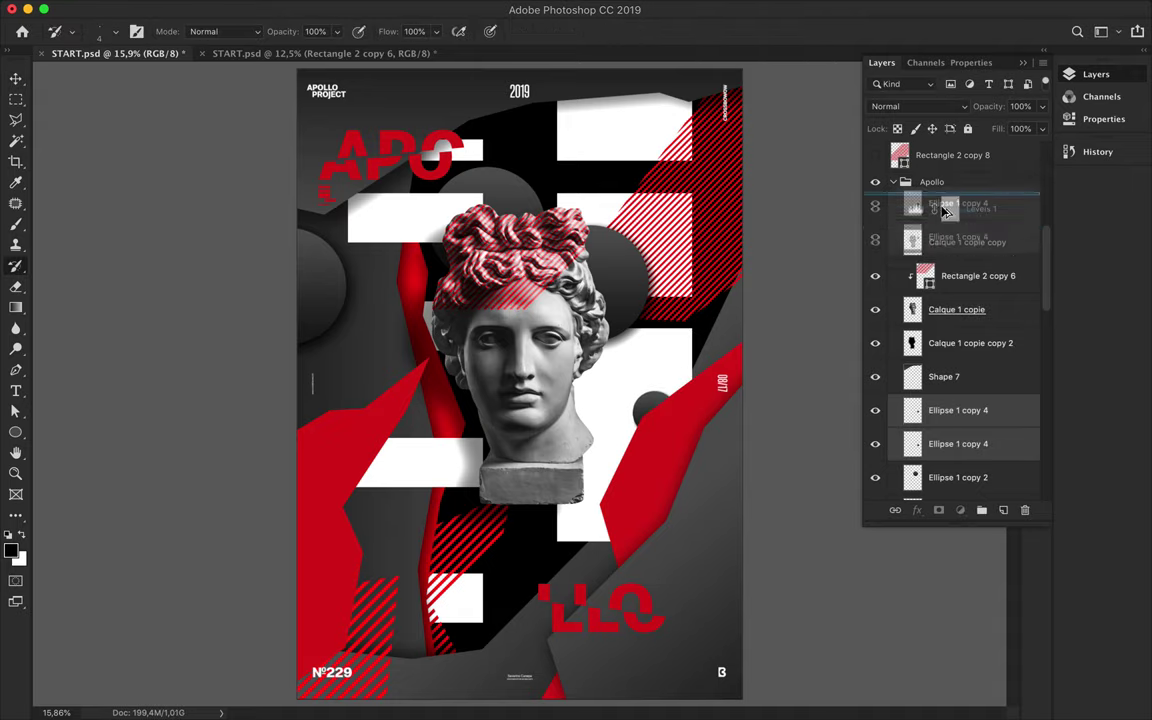
drag(965, 424, 938, 205)
key(v)
key(Delete)
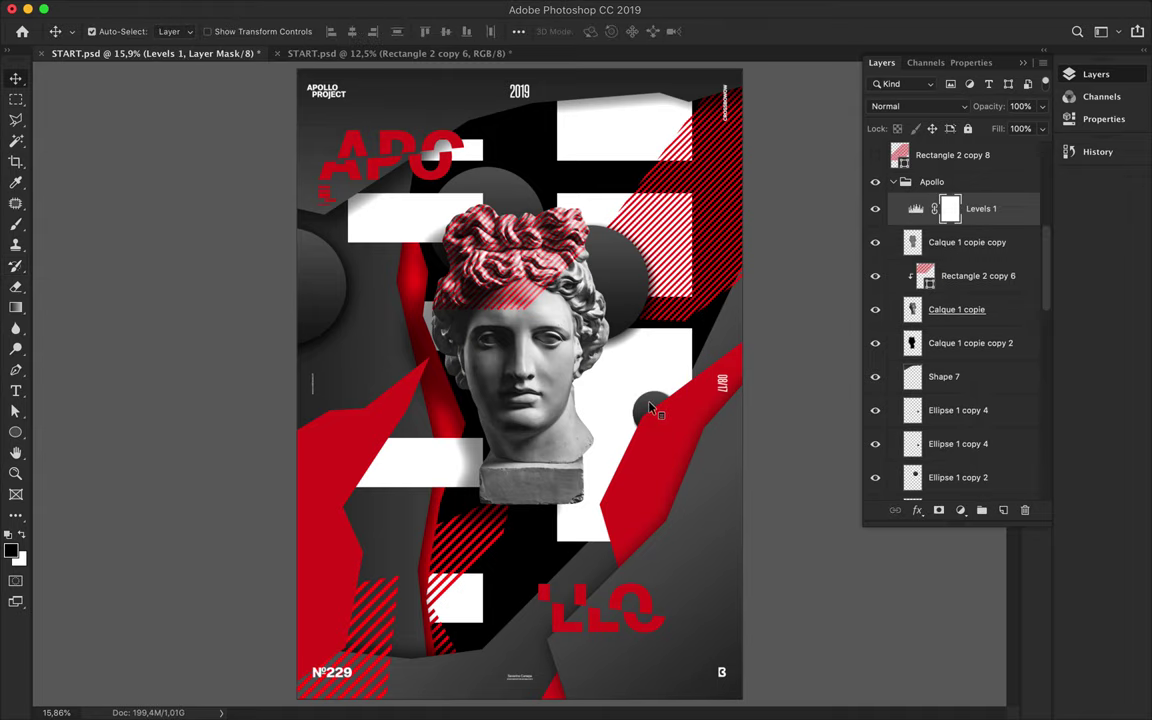
key(ctrl+alt+z)
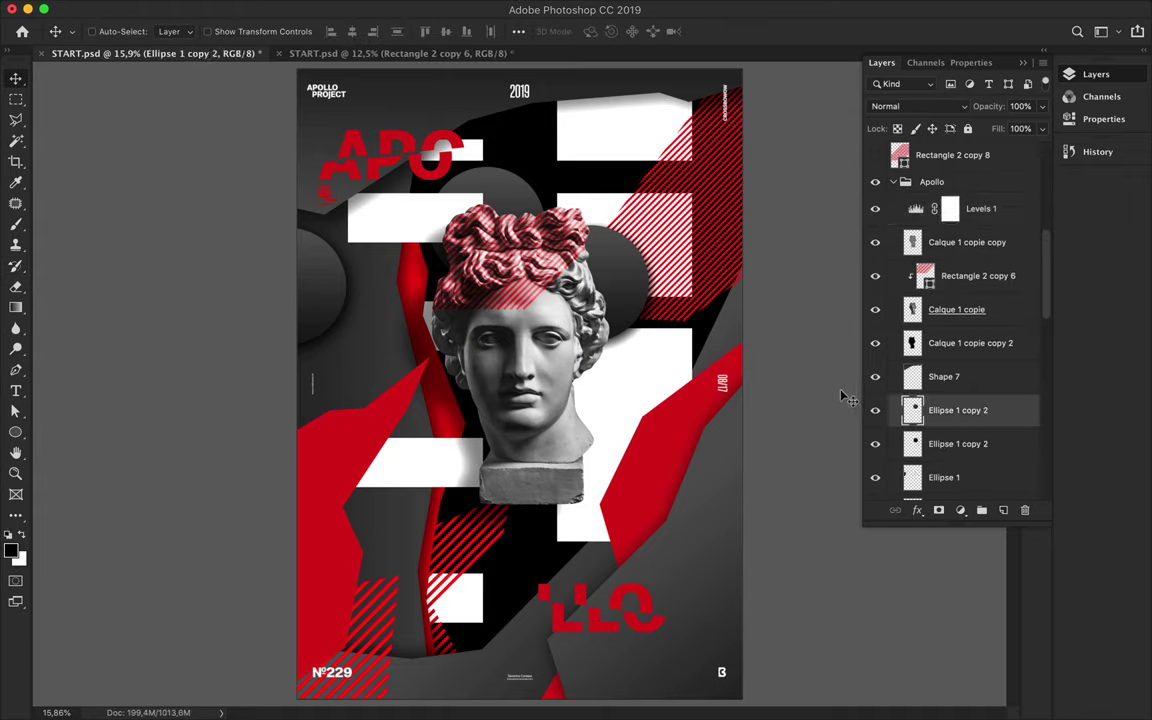
Draw Ellipse 2 on the white block right of the head, duplicate it and rasterize the copy
key(u)
drag(632, 396, 672, 437)
key(v)
click(1096, 74)
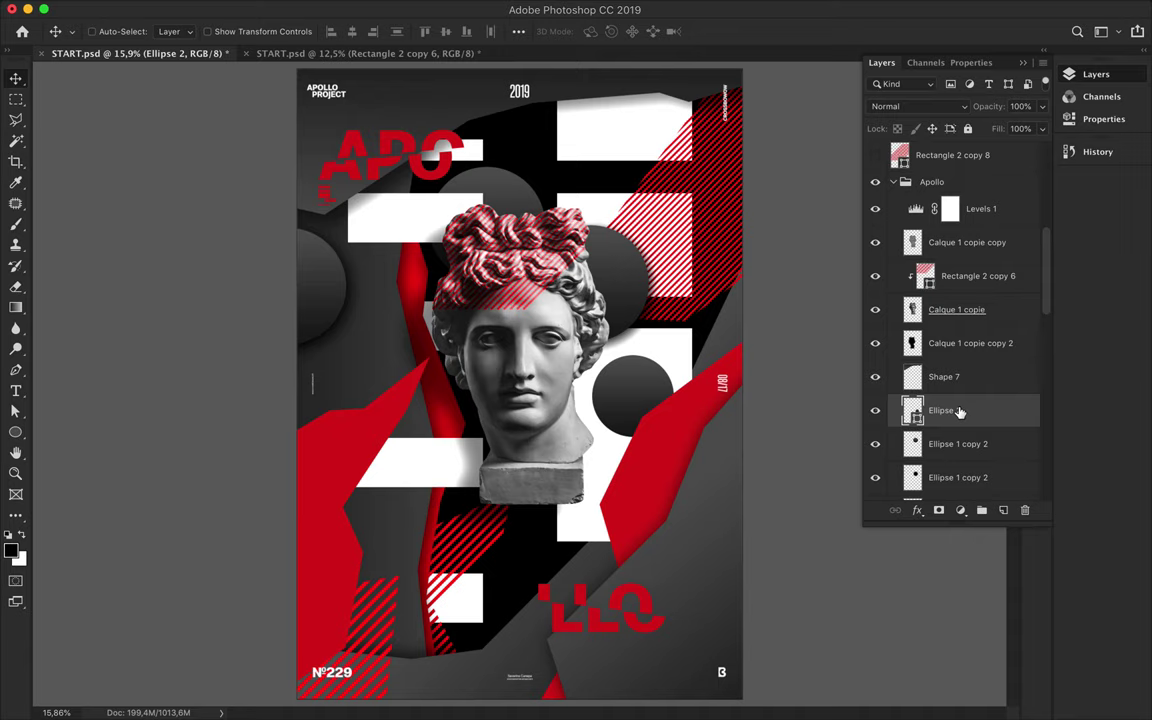
key(ctrl+j)
right_click(950, 443)
click(843, 270)
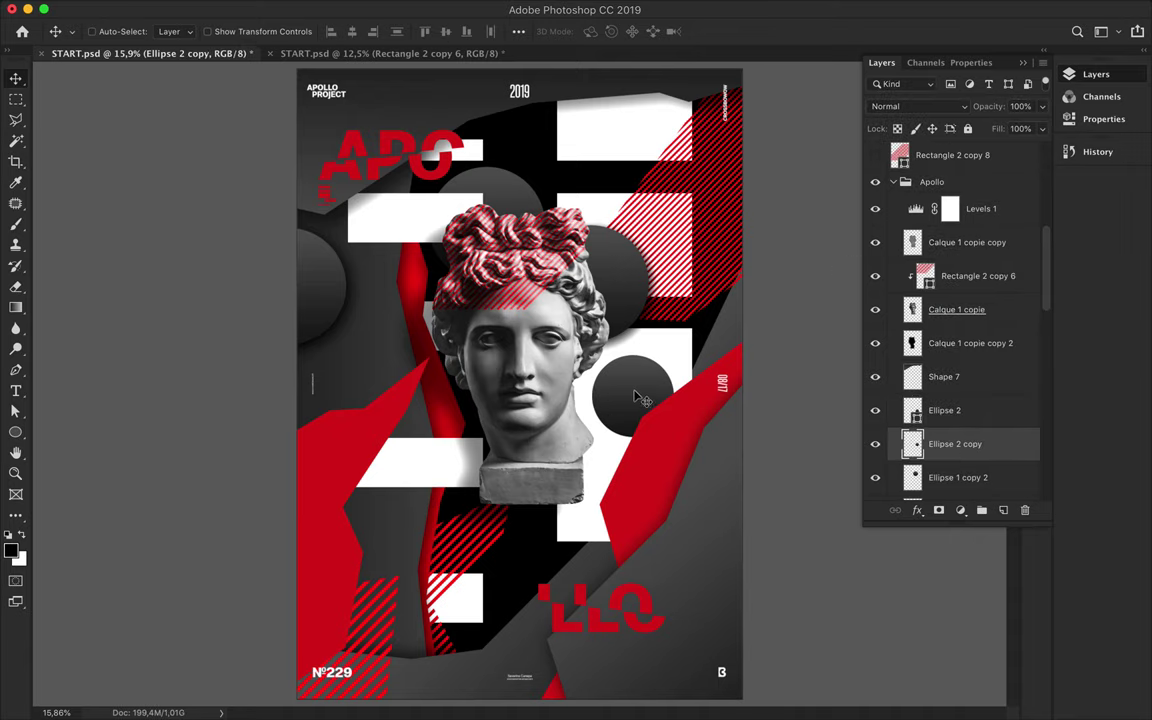
Load and then clear the Ellipse 2 copy's selection, and review its blend mode options
ctrl+click(913, 447)
scroll(915, 410, down, 1)
click(336, 8)
click(365, 40)
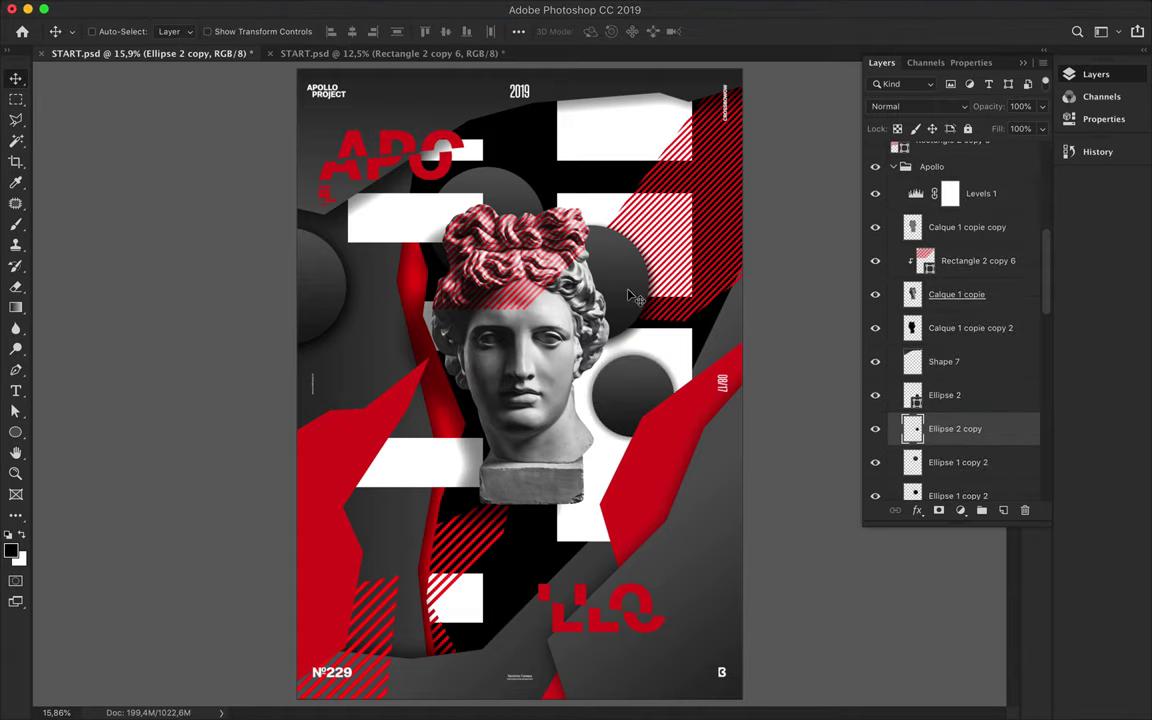
scroll(561, 306, up, 5)
scroll(561, 306, right, 1)
click(912, 106)
key(Escape)
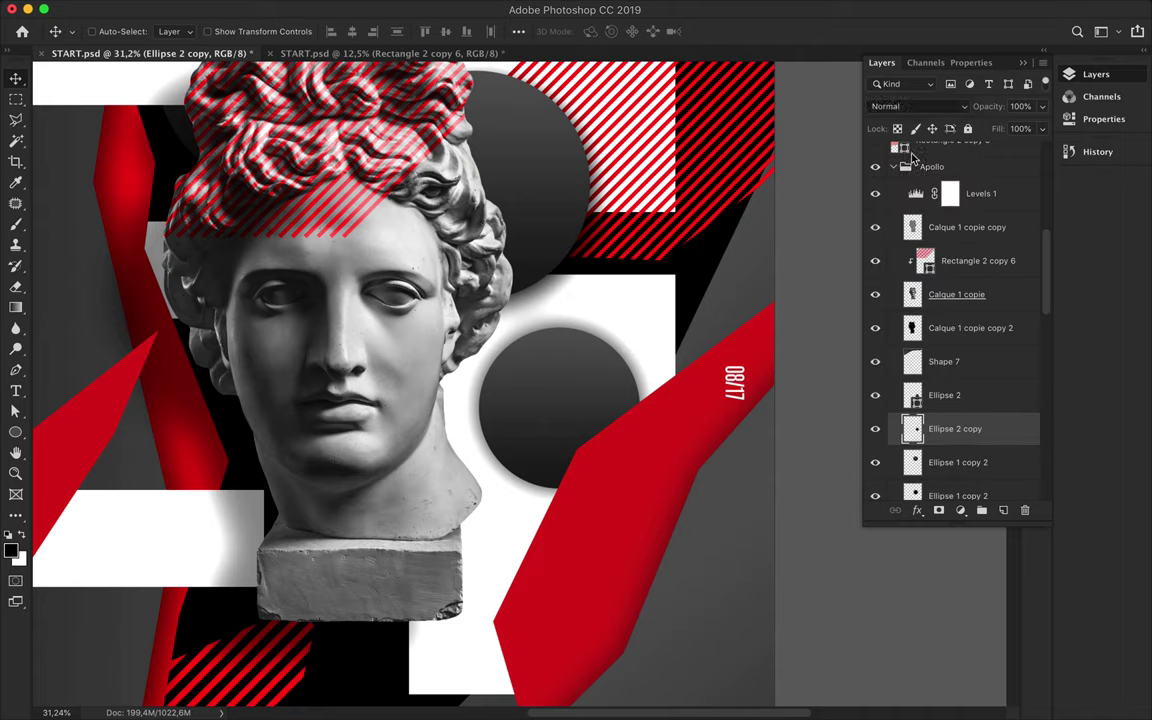
Give the circle copy 90% fill and Multiply blending, then lower its fill to 70%
text(90)
key(Return)
click(391, 8)
key(Escape)
scroll(527, 370, down, 3)
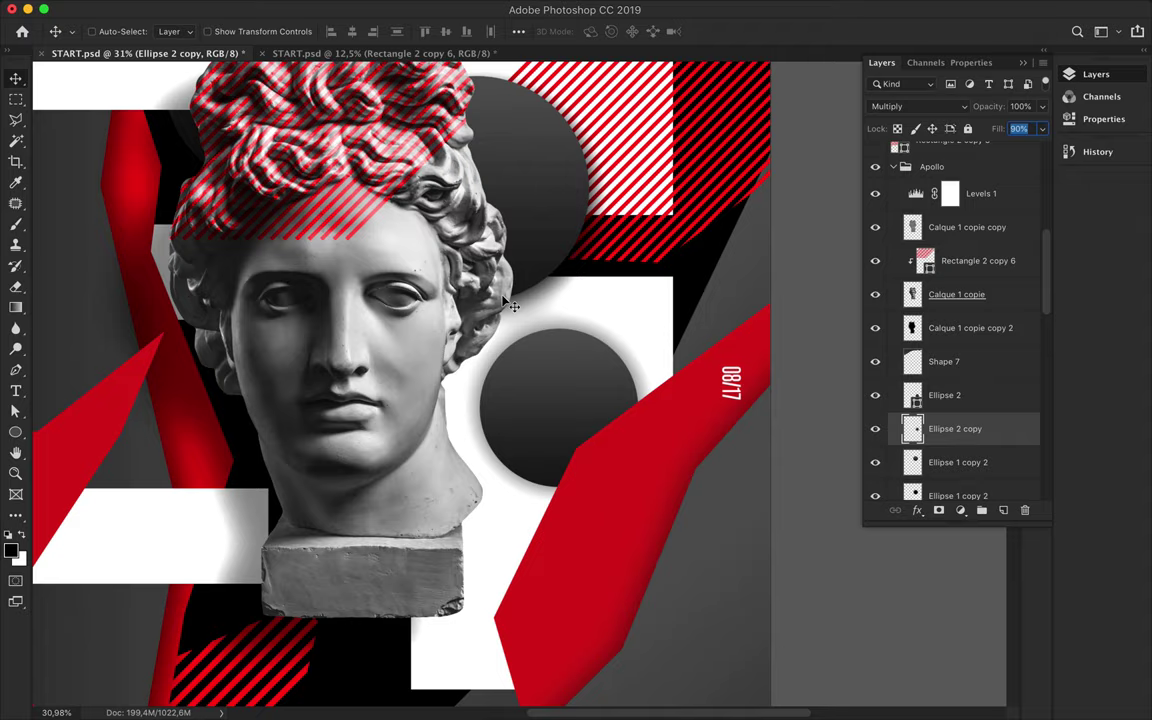
click(873, 106)
click(887, 108)
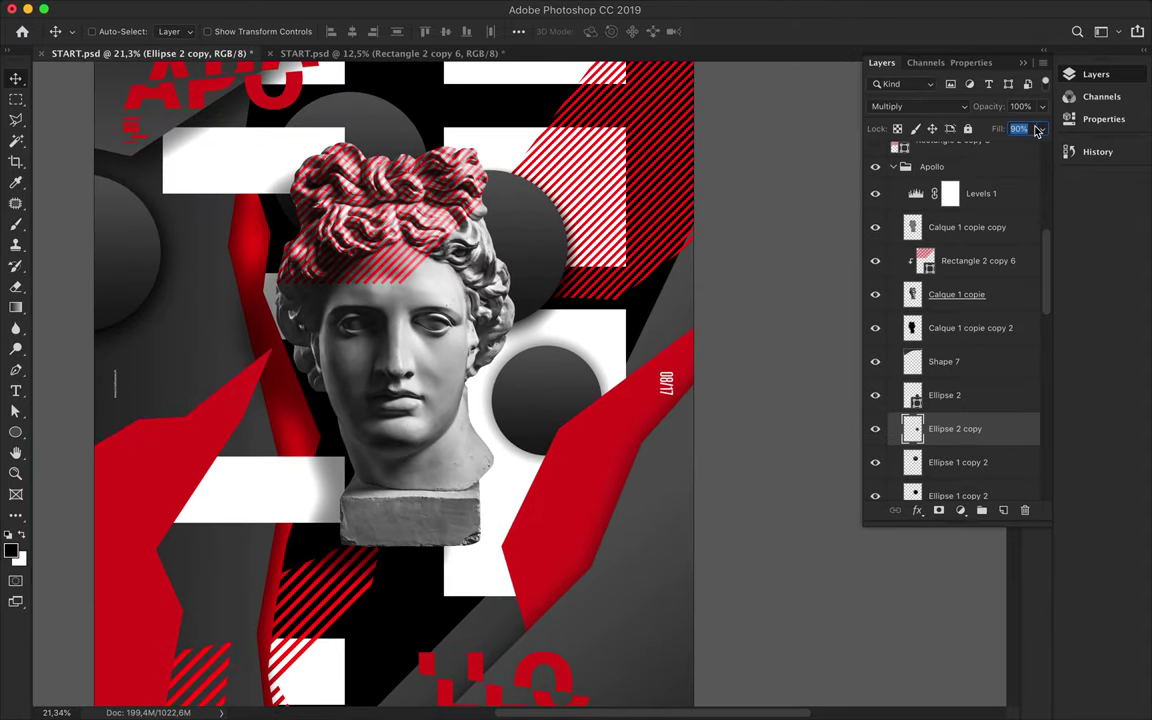
drag(1040, 130, 1038, 130)
Shrink Ellipse 2 and its copy together to under half size
shift+click(944, 395)
key(ctrl+t)
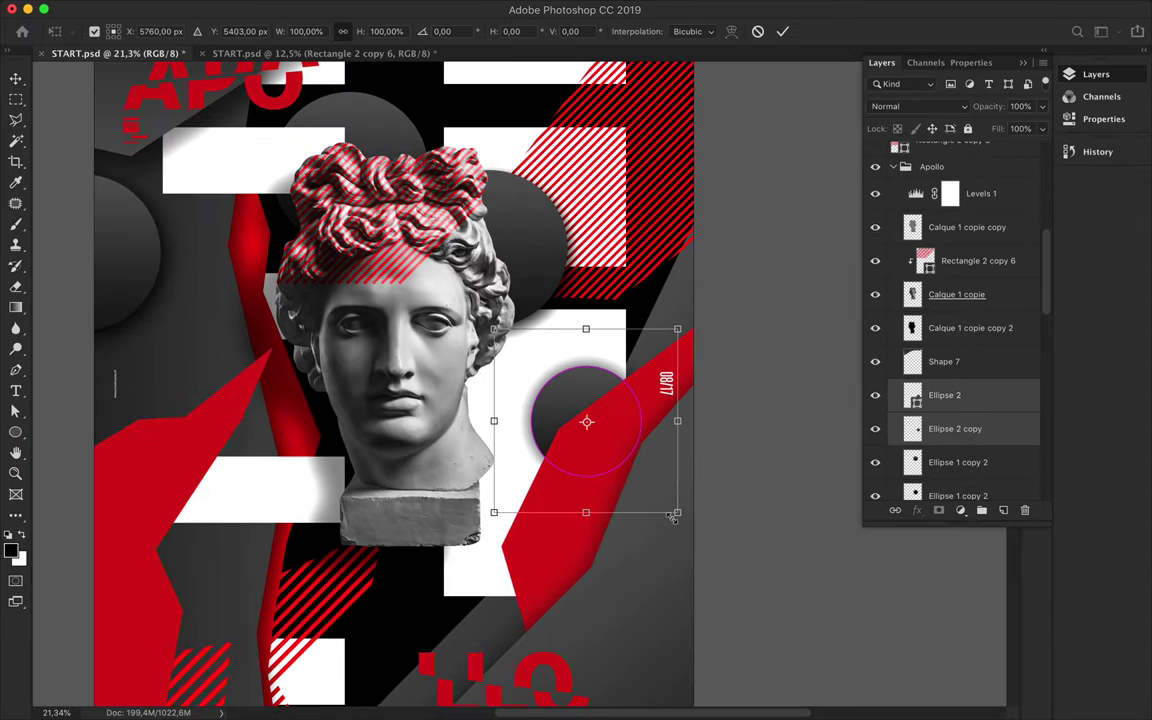
mouse_move(674, 509)
mouse_down()
mouse_move(567, 400)
mouse_move(588, 434)
mouse_up()
key(Return)
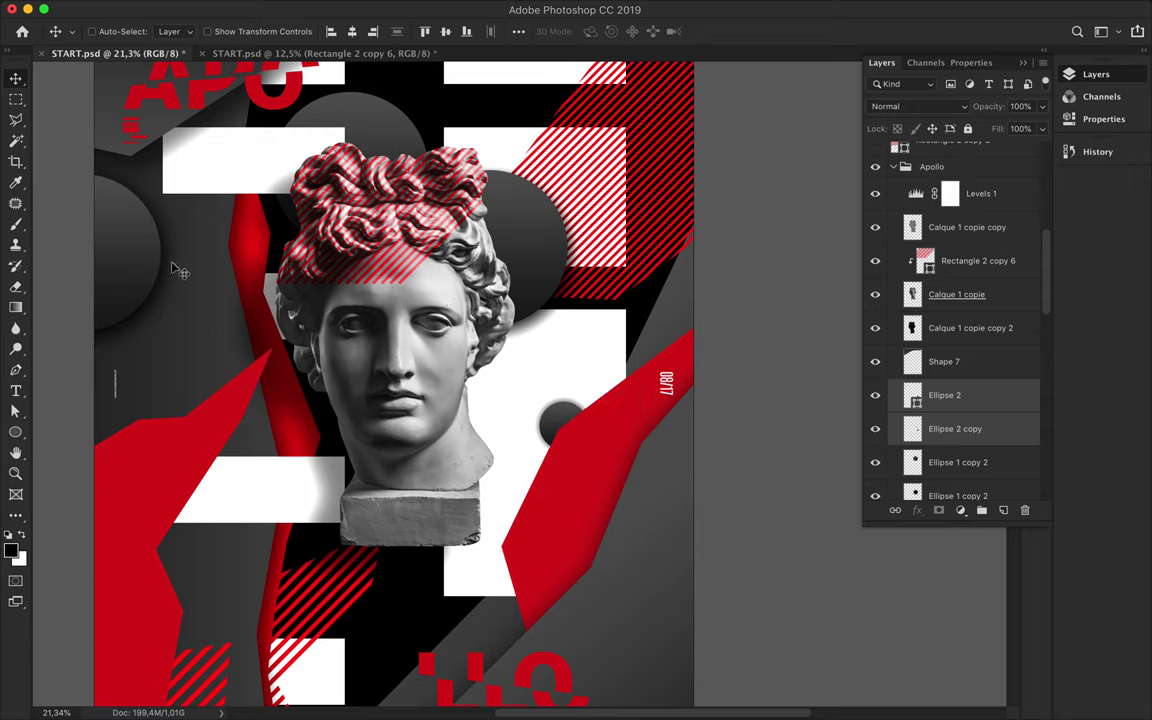
Set the Ellipse 2 copy back to Normal blending and check the other circle layers
ctrl+click(180, 272)
ctrl+click(572, 407)
click(952, 372)
click(941, 107)
click(850, 54)
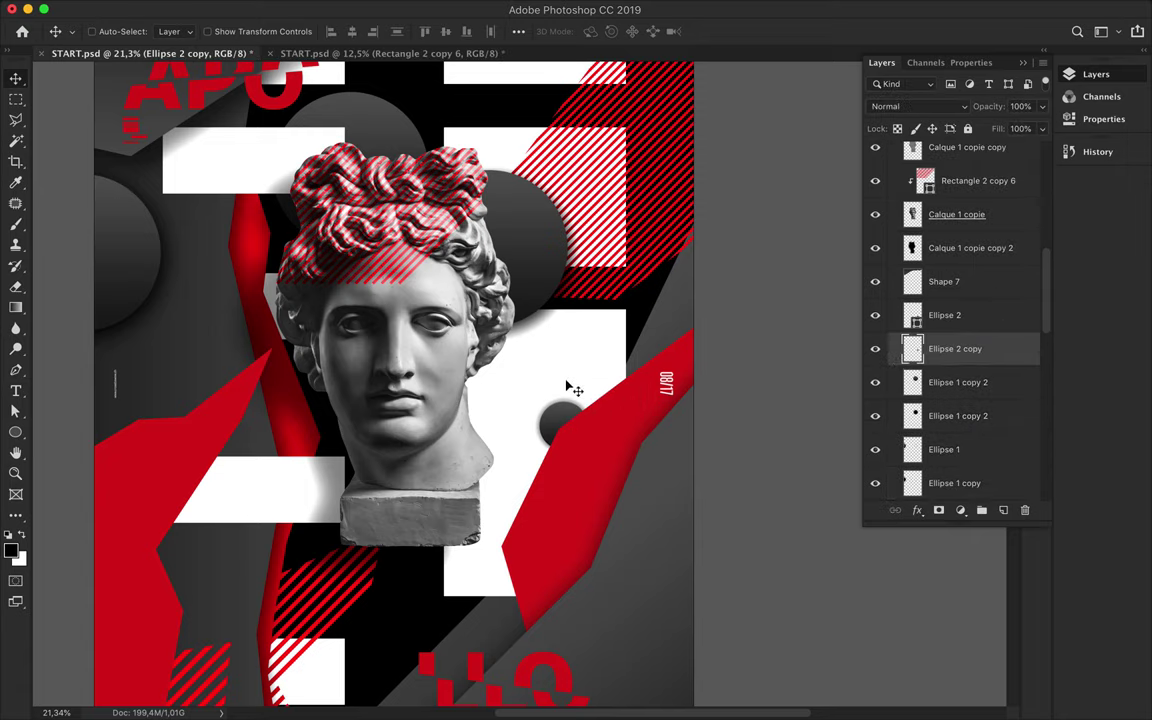
click(960, 384)
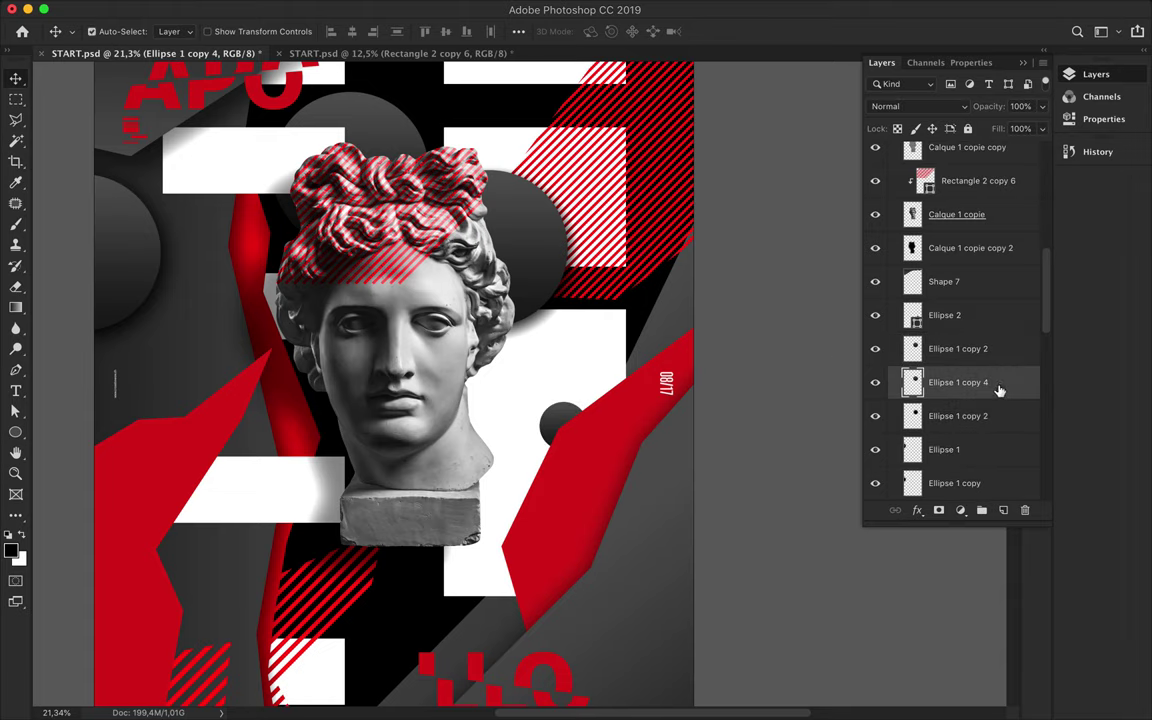
ctrl+click(912, 382)
click(935, 350)
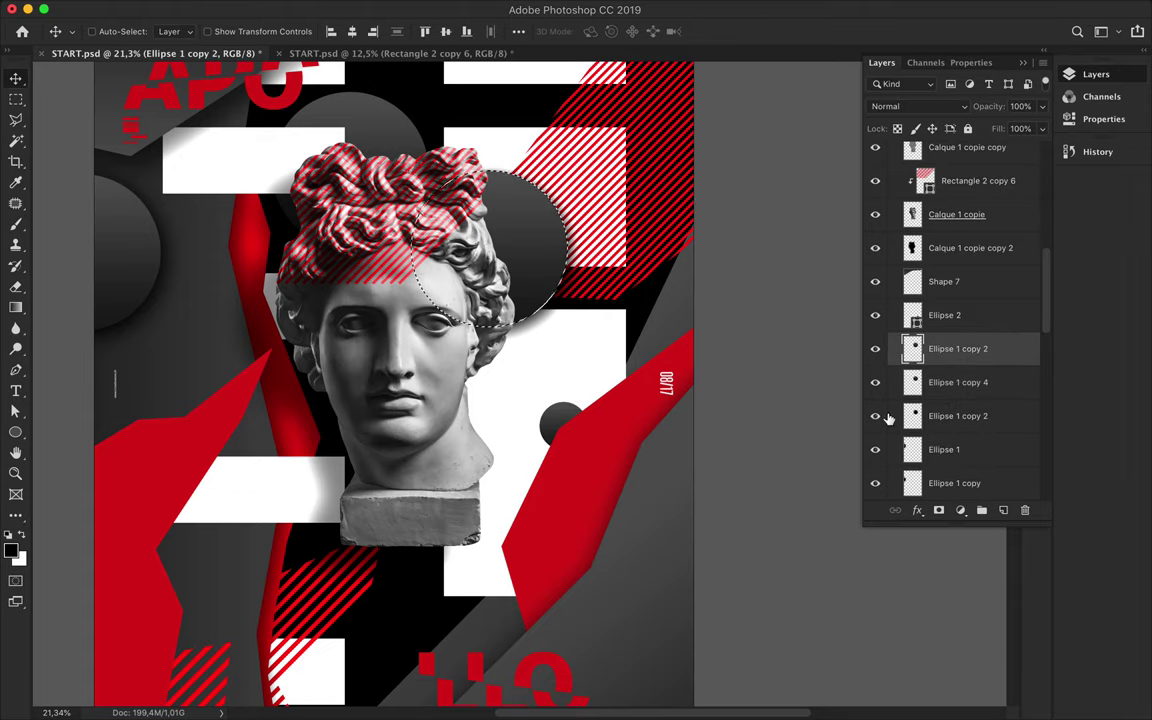
key(ctrl+d)
Duplicate Ellipse 2, rasterize the copy and Gaussian-blur it into a soft shadow
click(970, 318)
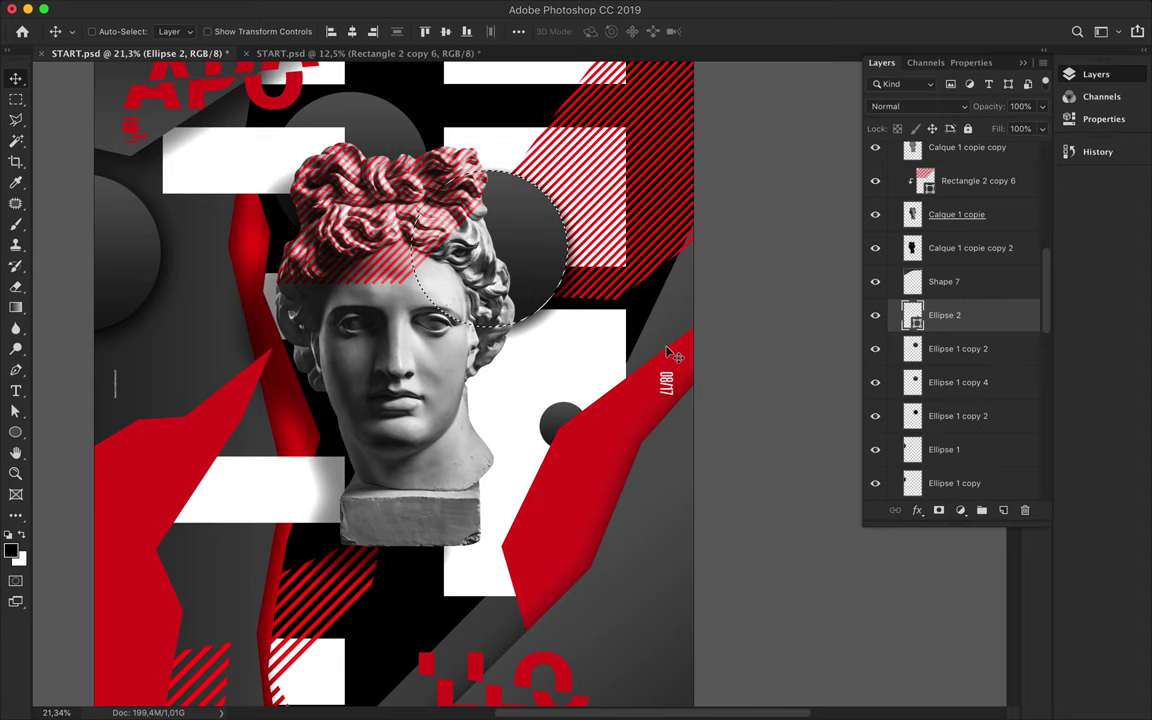
drag(975, 320, 977, 330)
right_click(977, 330)
click(600, 405)
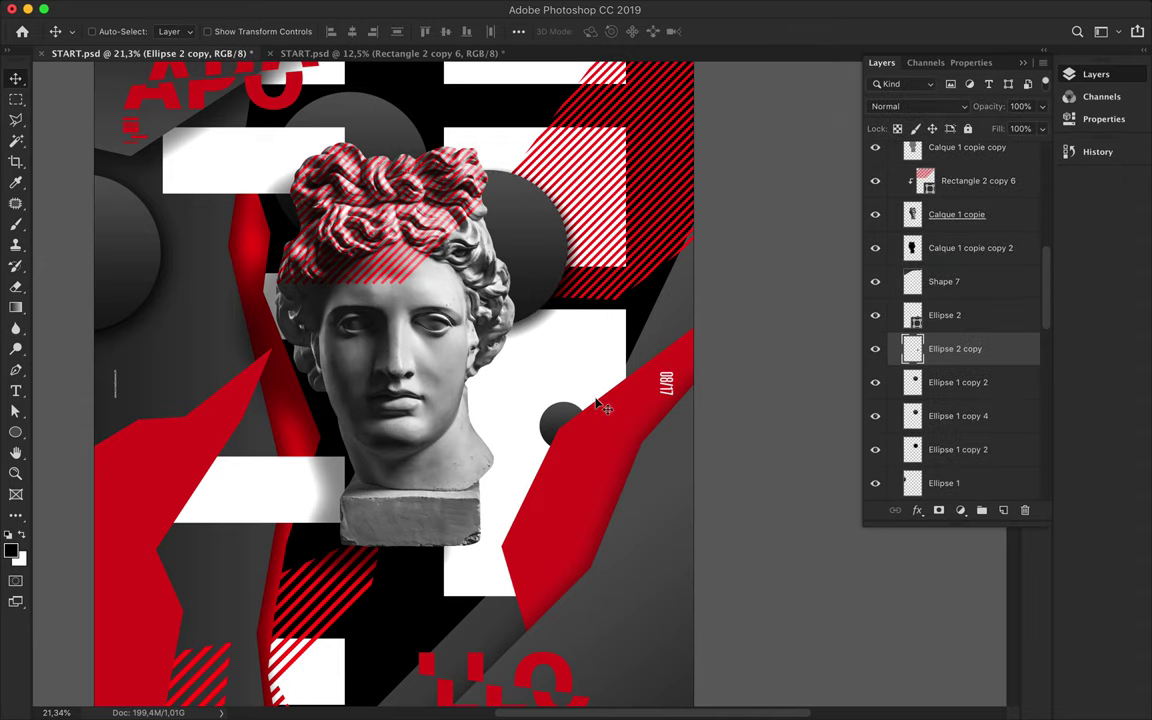
key(b)
key(m)
click(398, 8)
click(386, 22)
key(v)
Duplicate the small shadowed dot and scatter the copies across the red shapes
ctrl+click(145, 260)
ctrl+click(548, 410)
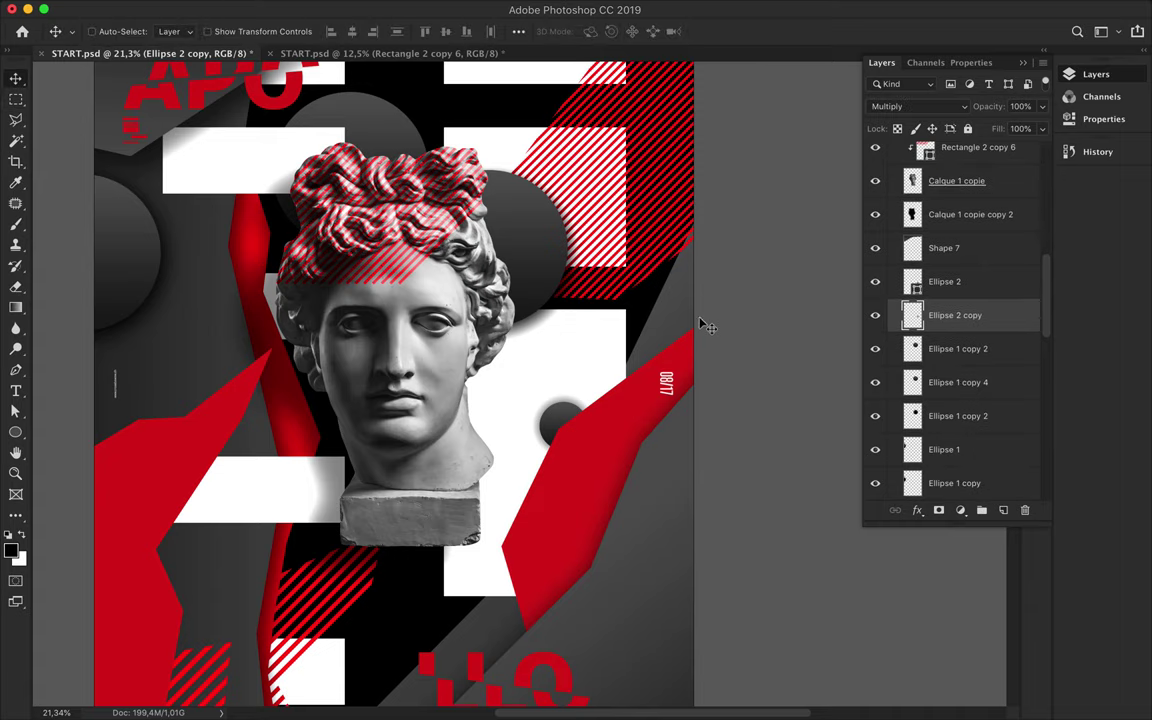
shift+click(945, 281)
drag(562, 418, 558, 424)
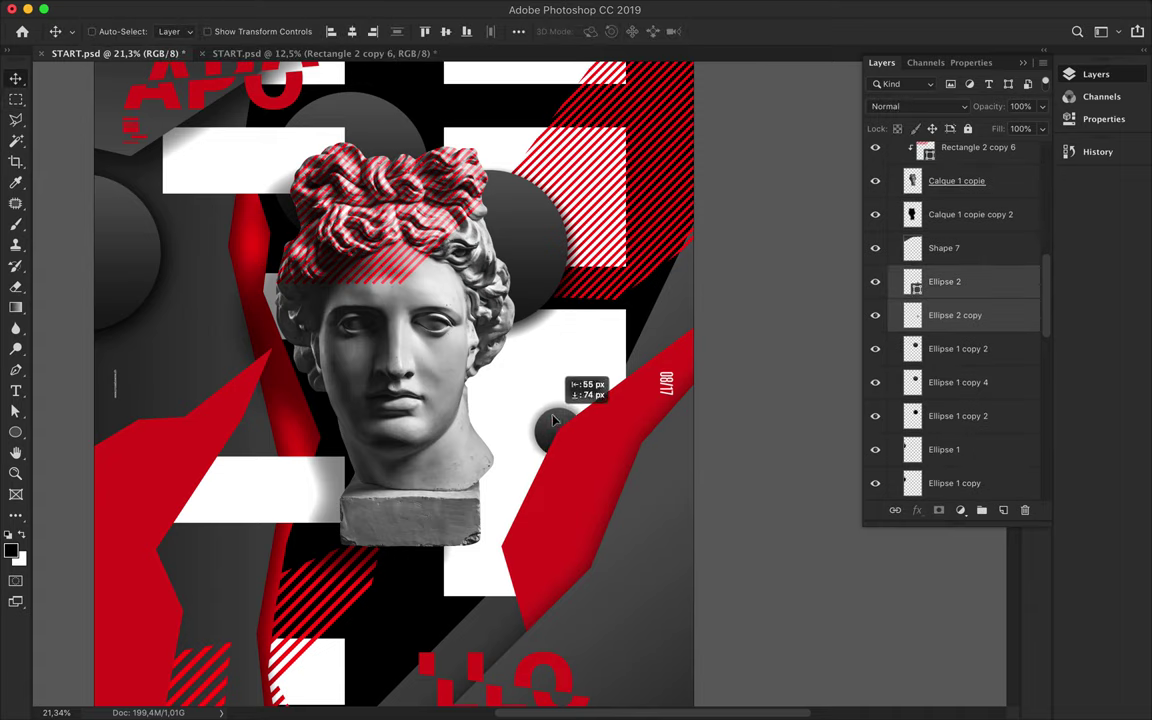
key(ctrl+j)
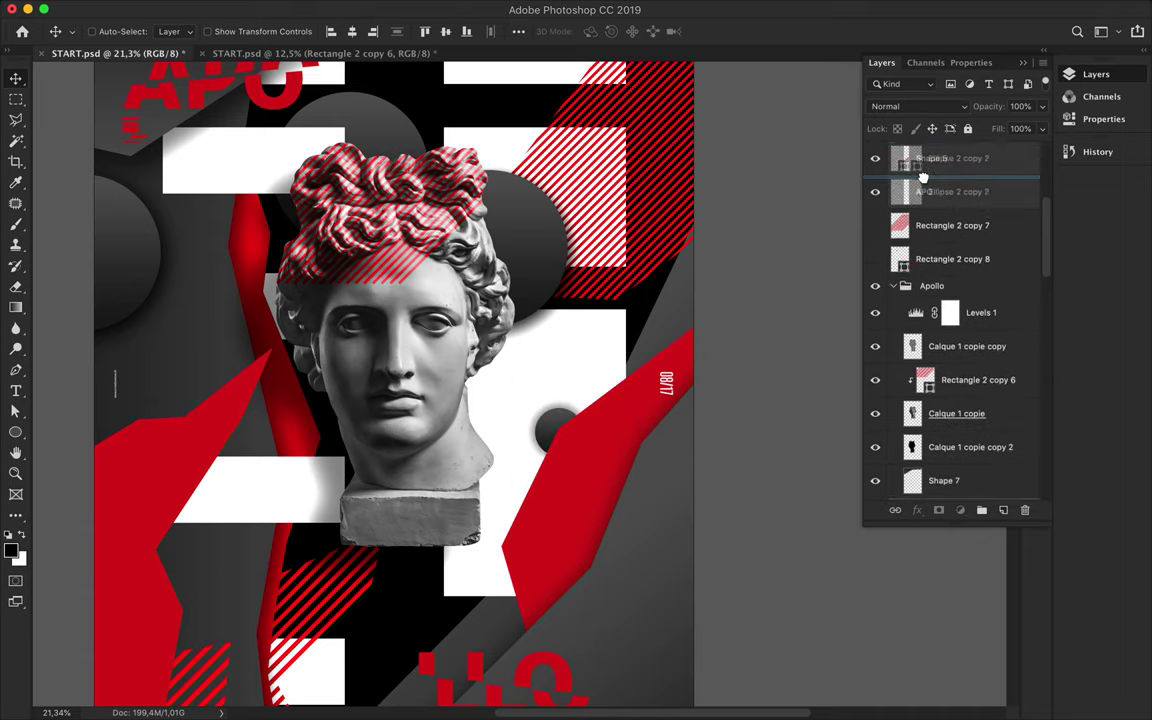
drag(620, 423, 680, 498)
drag(950, 210, 873, 334)
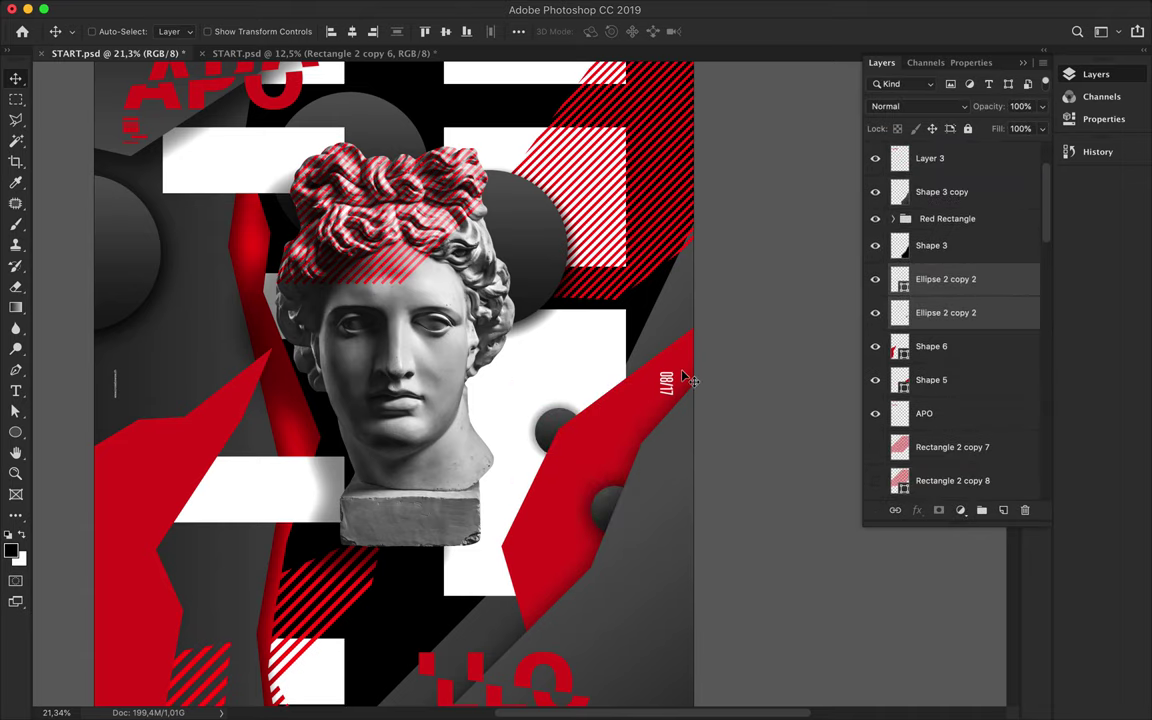
drag(595, 543, 605, 480)
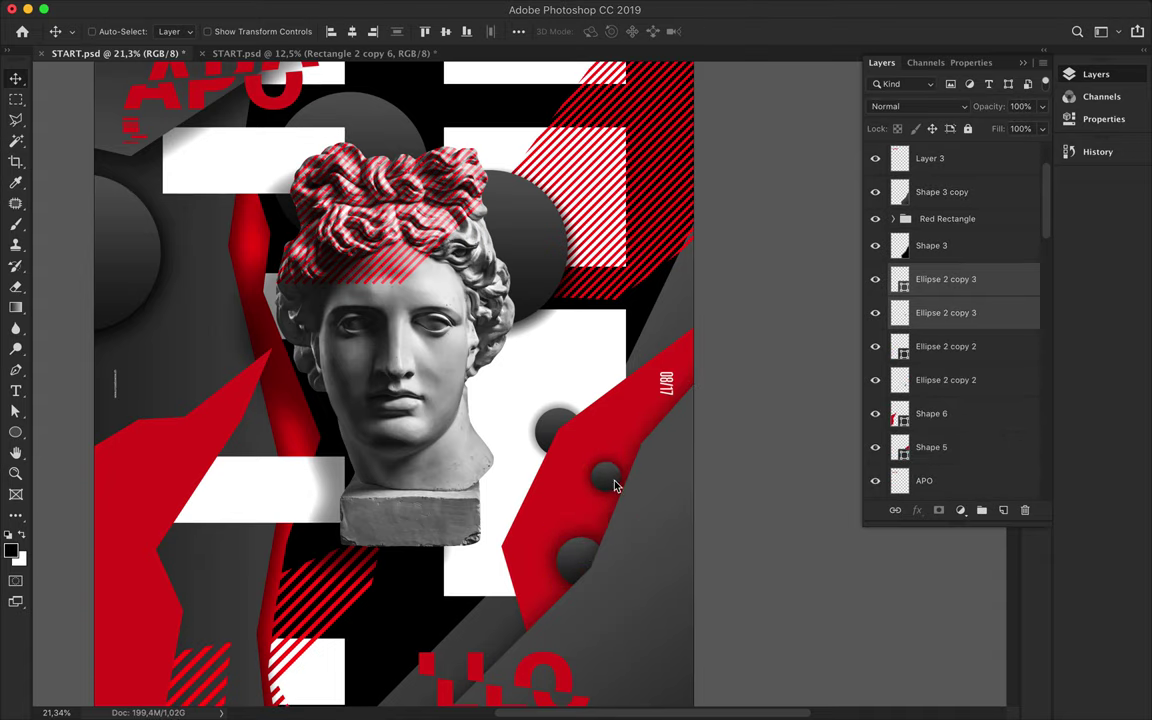
scroll(600, 476, down, 1)
mouse_move(598, 473)
mouse_down()
mouse_move(648, 428)
mouse_move(610, 338)
mouse_move(393, 634)
mouse_move(203, 529)
mouse_move(168, 572)
mouse_move(142, 535)
mouse_move(167, 487)
mouse_up()
scroll(674, 411, down, 2)
Move the LLO lettering down near the bottom of the poster
click(283, 283)
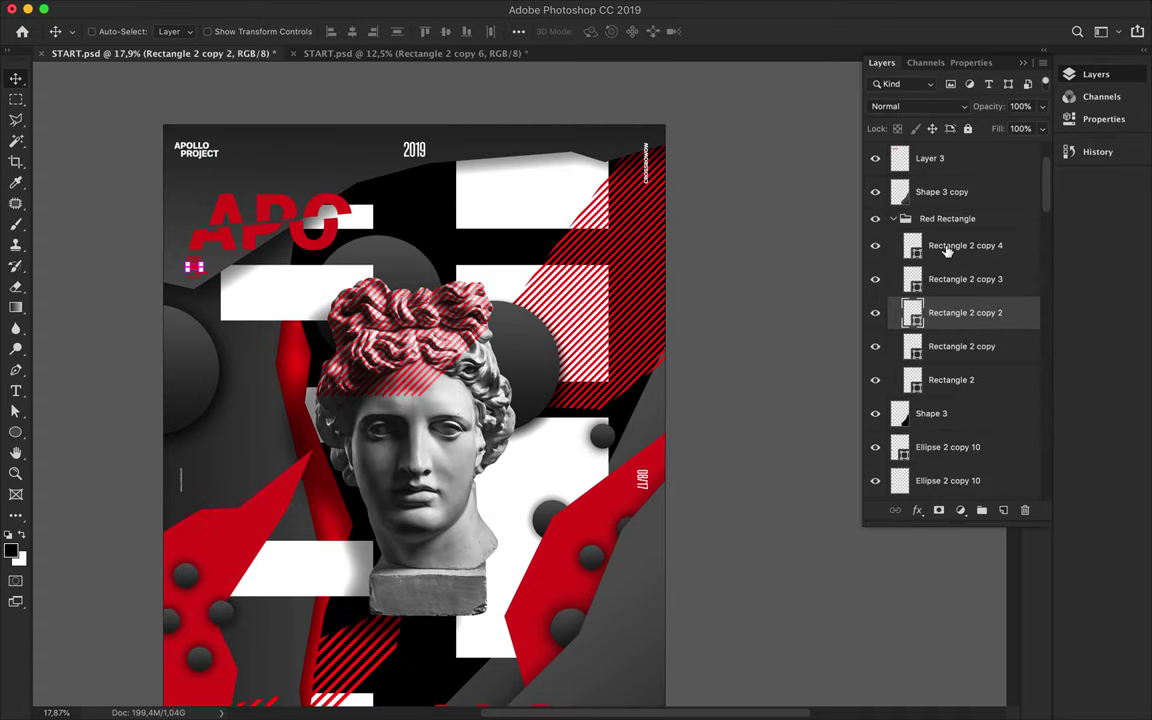
click(942, 228)
drag(555, 566, 628, 645)
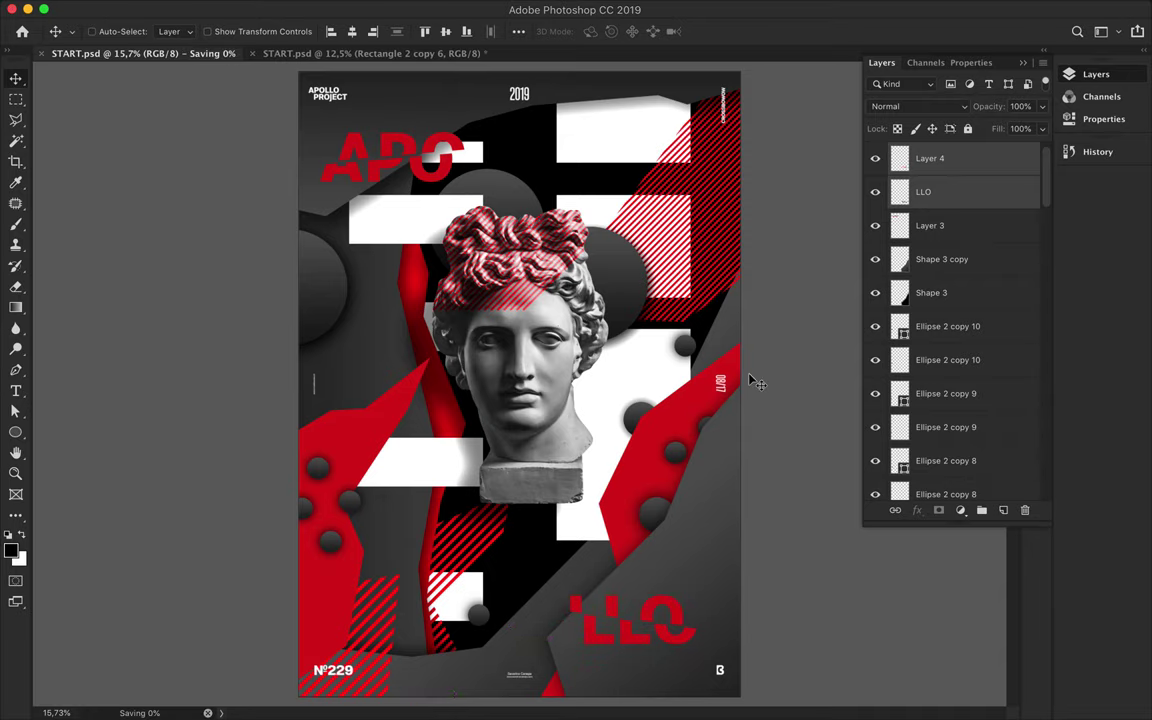